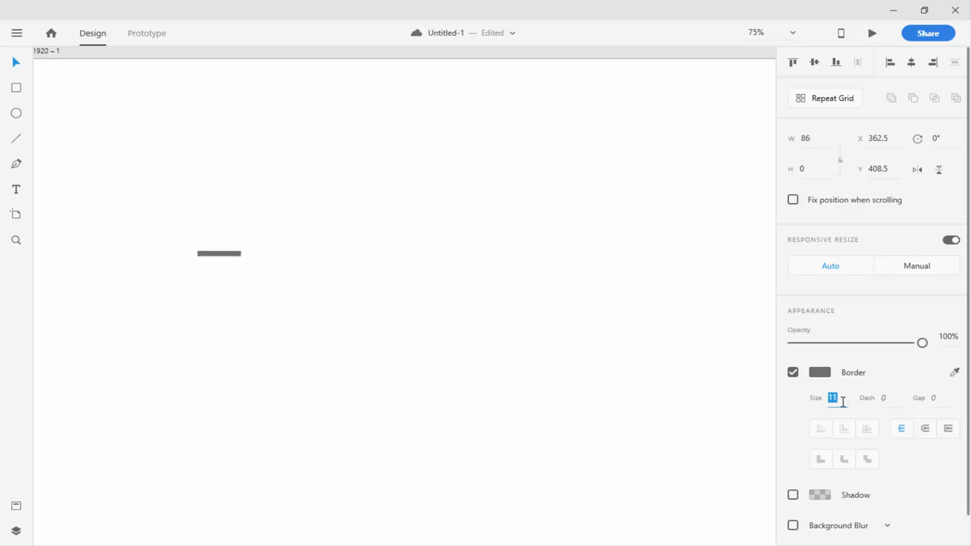
Give the horizontal line round caps and extend its right end to a length of about 107
left_click(924, 430)
key("z")
left_click_drag(245, 251, 315, 276)
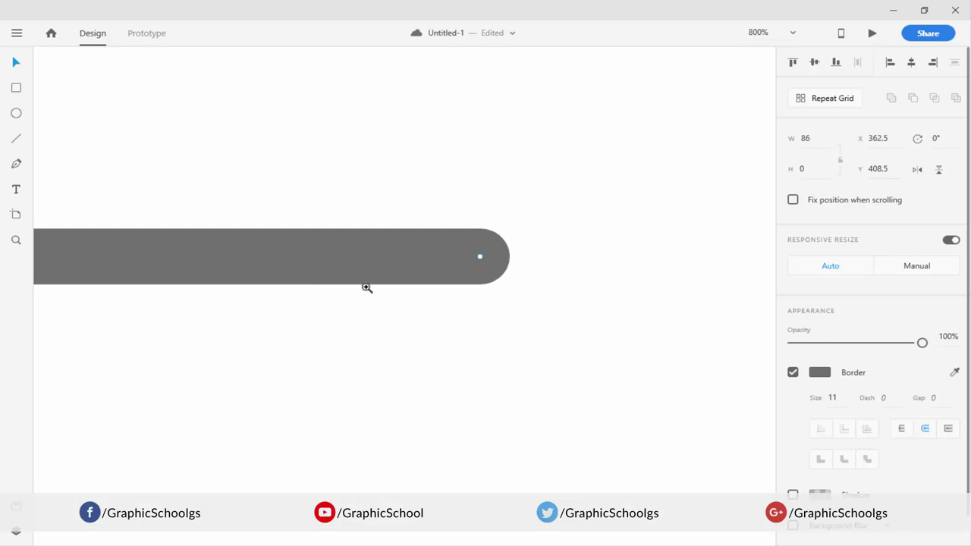
left_click(367, 288, "alt")
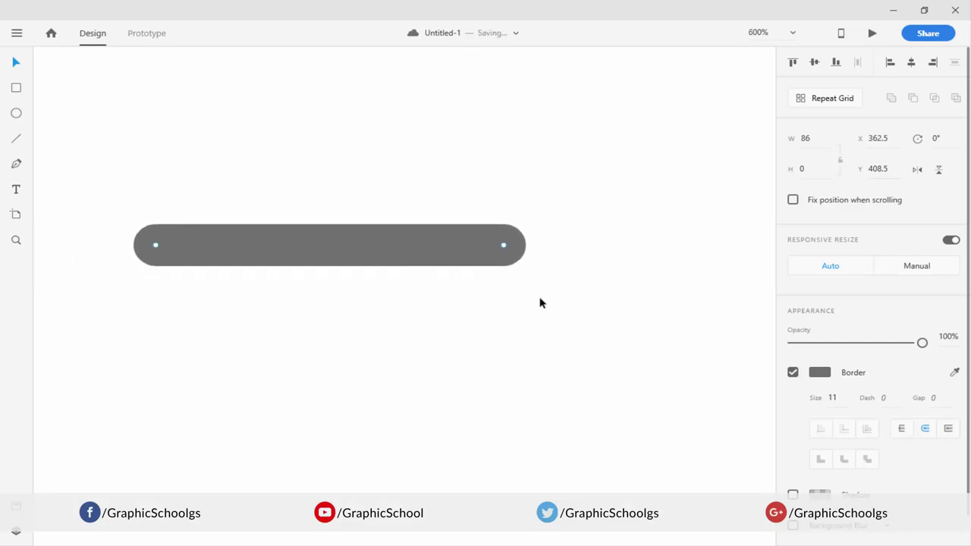
left_click_drag(506, 244, 588, 244)
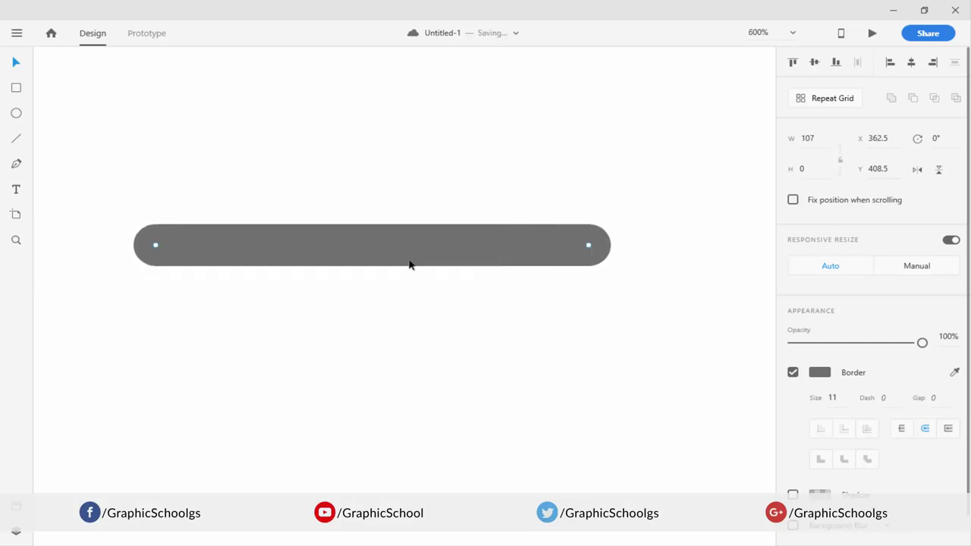
Duplicate the line and reshape the copy into the upper arrowhead stroke, about 38 by 30, ending at the original line's right end
left_click_drag(285, 246, 266, 170)
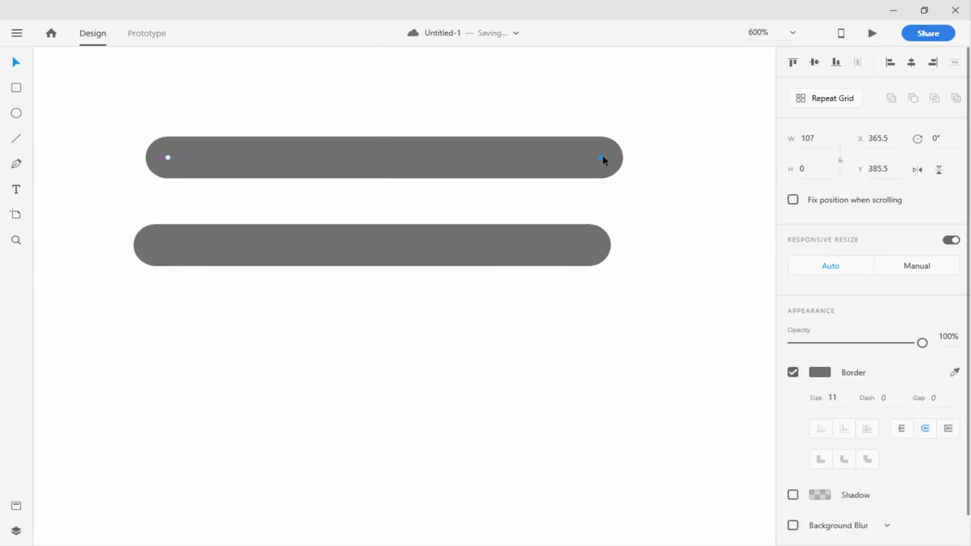
left_click_drag(602, 159, 349, 157)
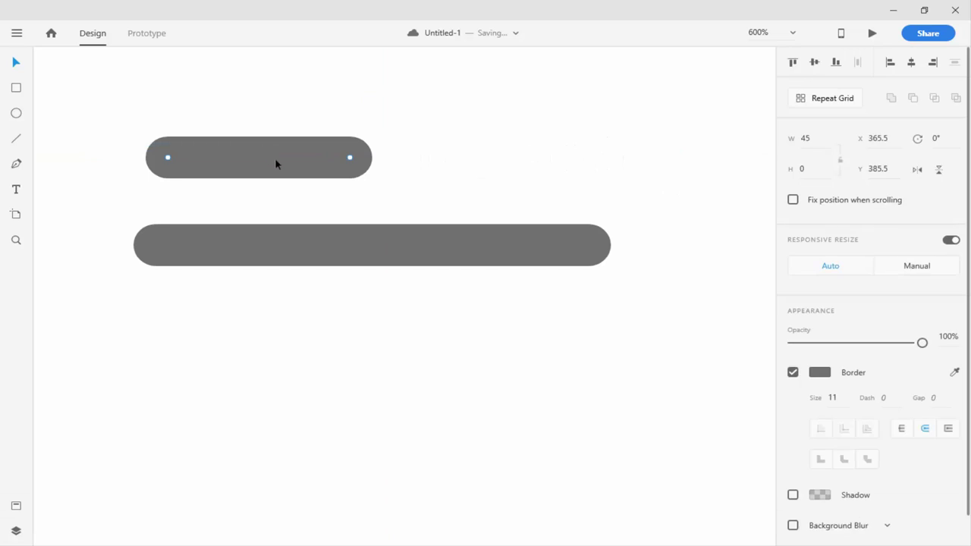
left_click_drag(274, 163, 451, 117)
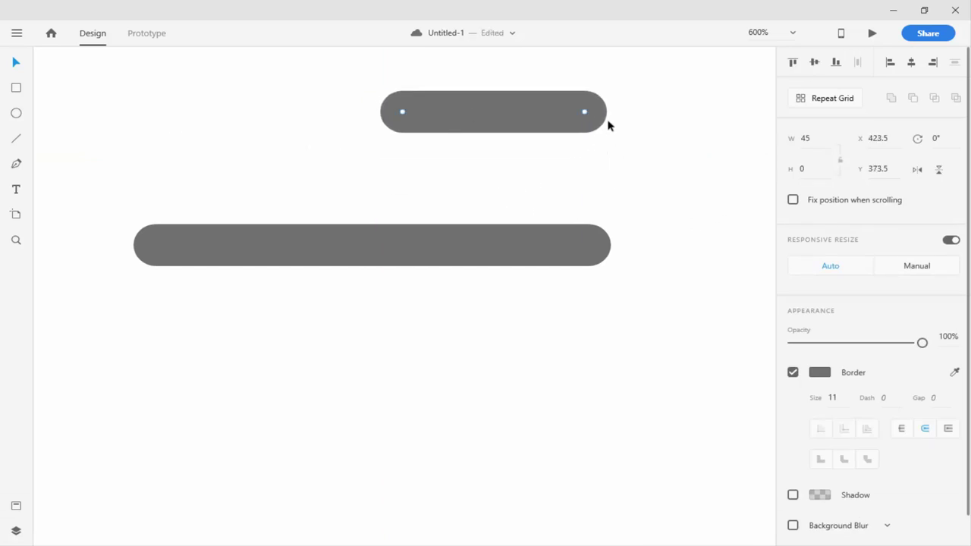
left_click_drag(585, 114, 589, 244)
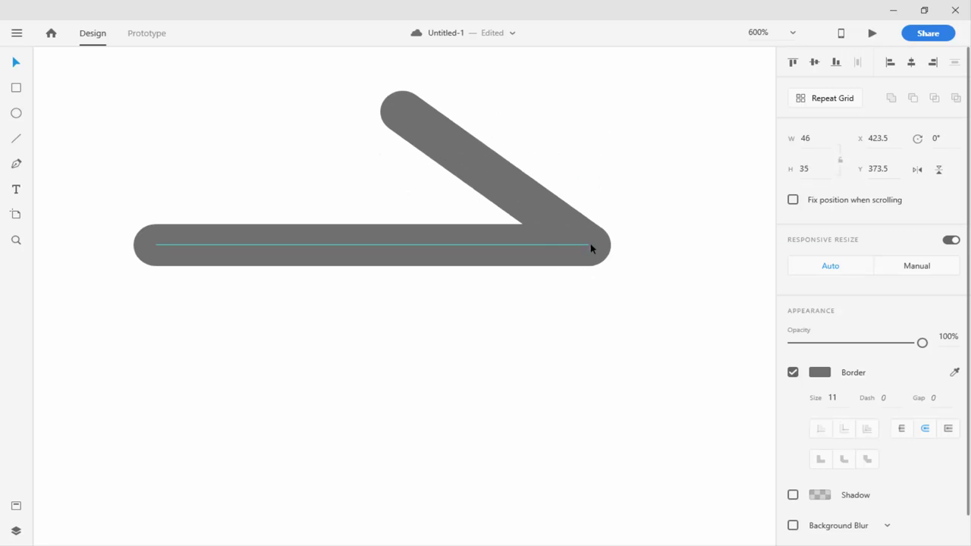
left_click(660, 311)
left_click(490, 175)
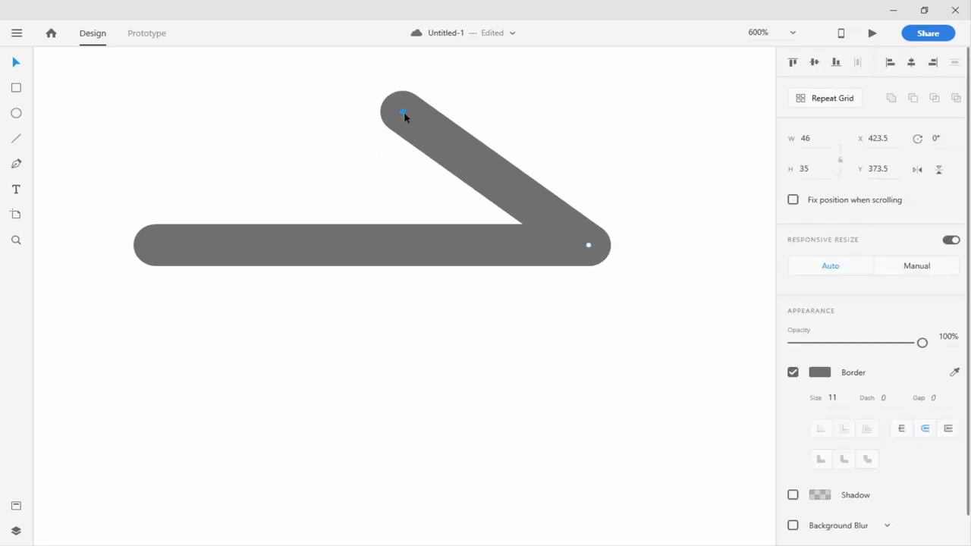
left_click_drag(403, 111, 433, 136)
Duplicate the upper arrowhead stroke, flip the copy vertically and align it with the arrow tip as the lower stroke
left_click_drag(484, 167, 522, 390)
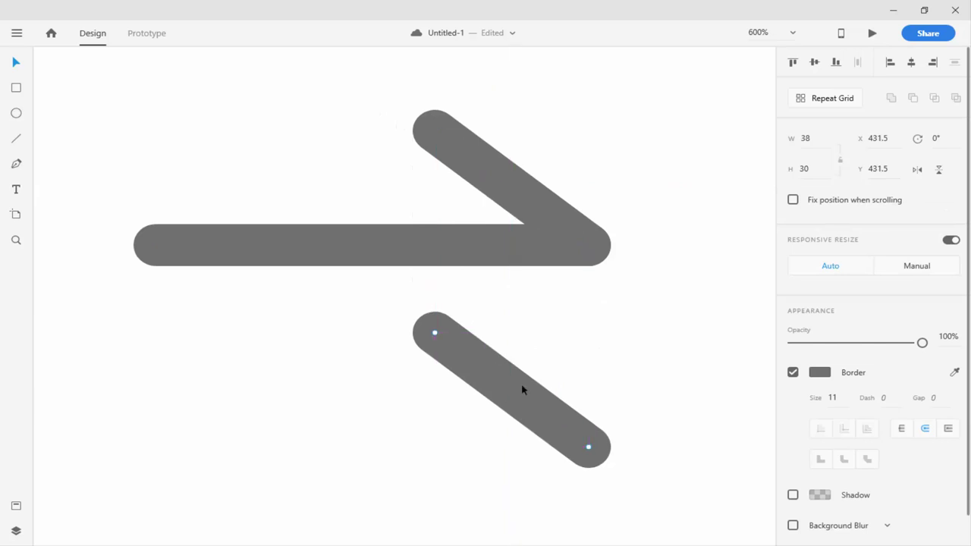
left_click(938, 170)
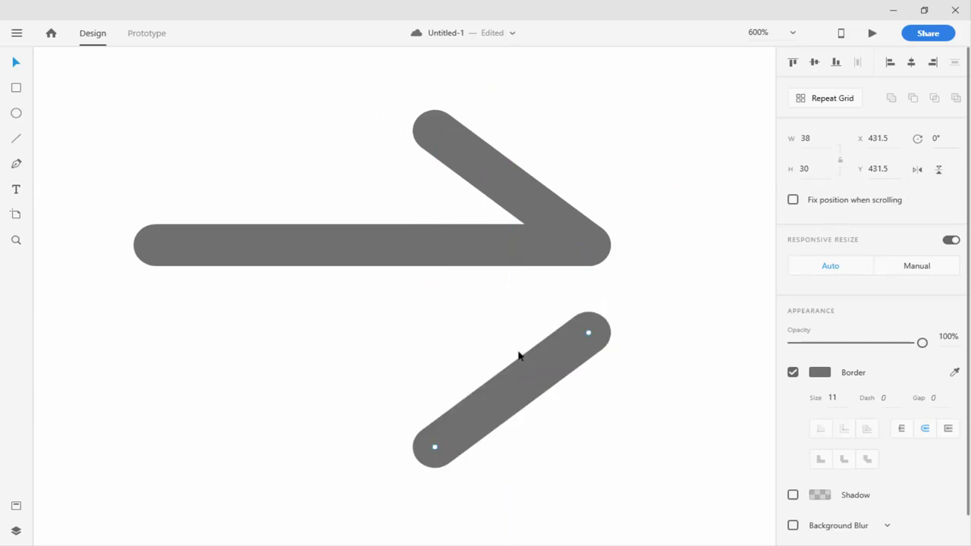
left_click_drag(518, 355, 536, 289)
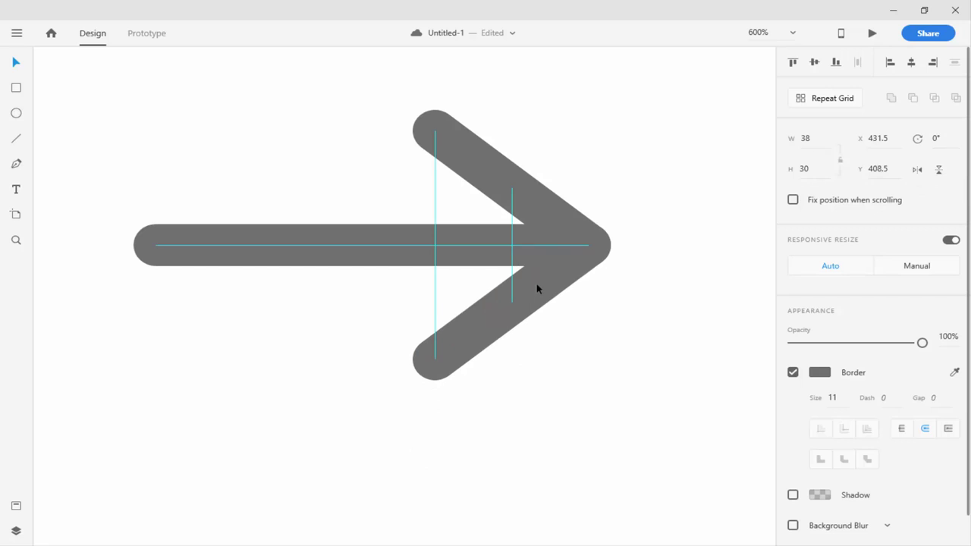
left_click(634, 371)
Shorten the arrow's shaft from its left end to a length of about 89
scroll(392, 284, "down", 10)
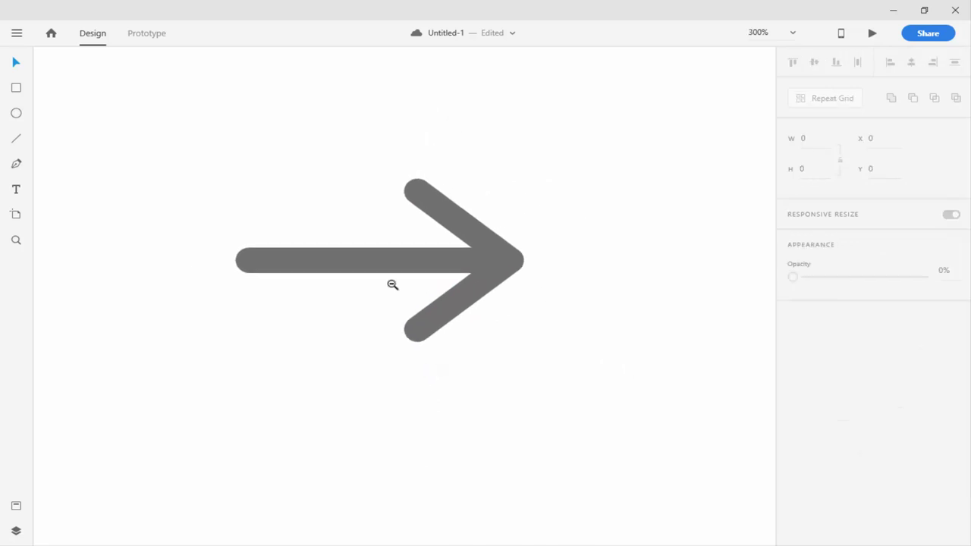
left_click(356, 280)
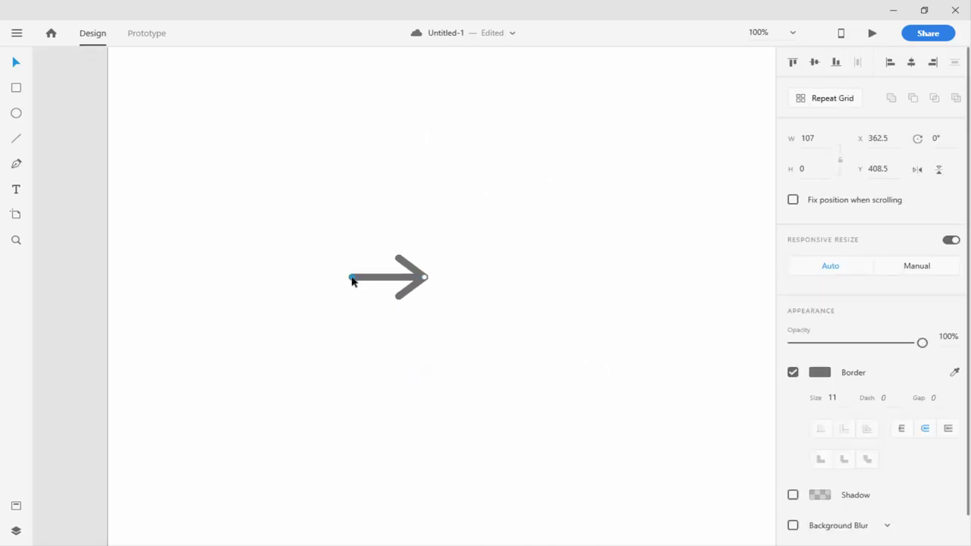
left_click_drag(354, 280, 364, 277)
left_click(438, 349)
Show the layers of the Web 1920 artboard alongside the arrow
scroll(472, 260, "down", 4)
left_click_drag(472, 313, 371, 341)
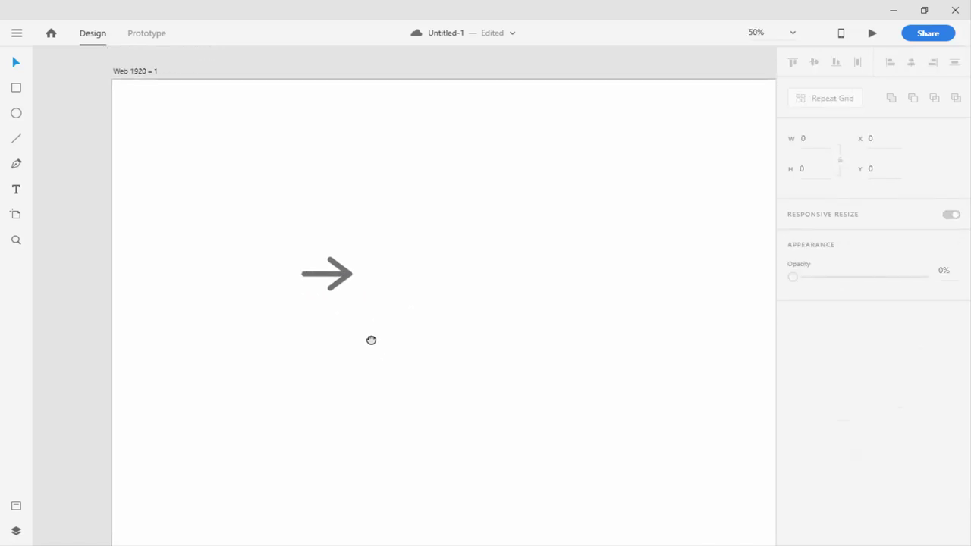
scroll(352, 284, "down", 2)
scroll(357, 287, "up", 2)
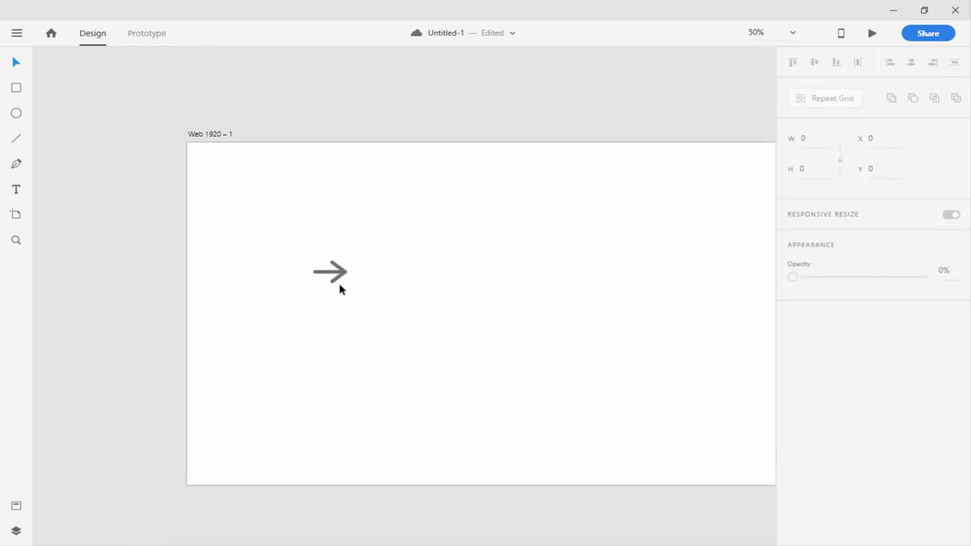
scroll(329, 262, "up", 2)
left_click(17, 532)
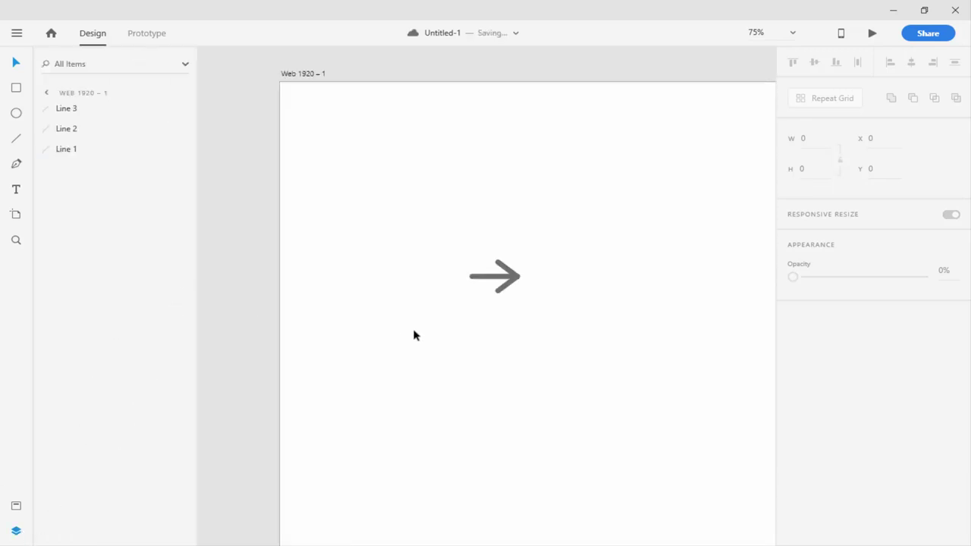
Add an iPhone X/XS artboard beside the Web 1920 artboard
scroll(424, 217, "down", 3)
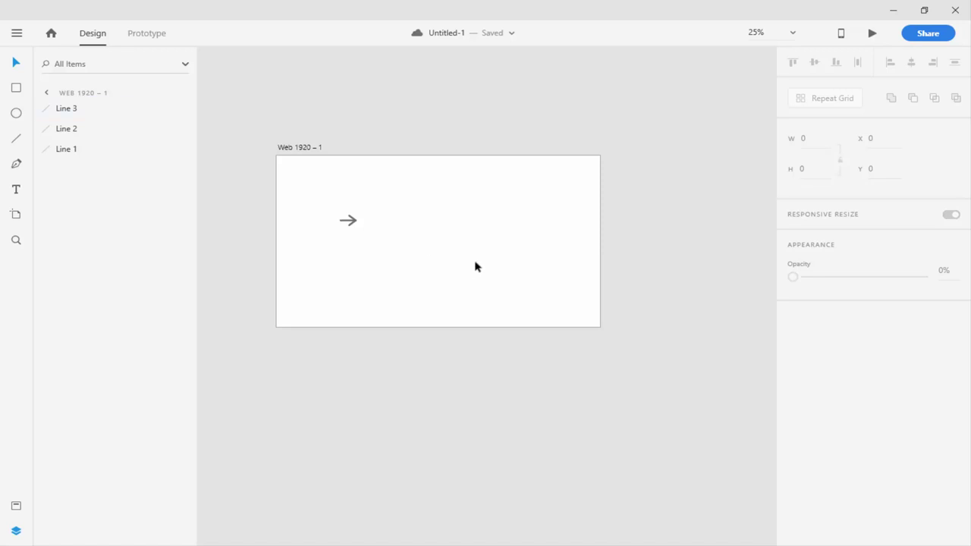
left_click(16, 216)
left_click(839, 128)
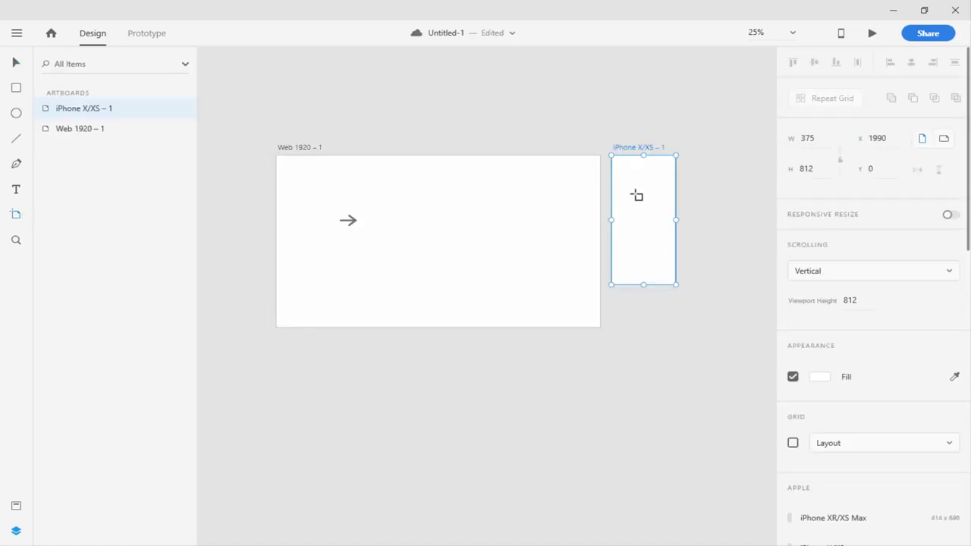
Select the Web 1920 and iPhone X/XS artboards in turn to see how the layer list matches the canvas
left_click(75, 129)
left_click(82, 110)
left_click(80, 128)
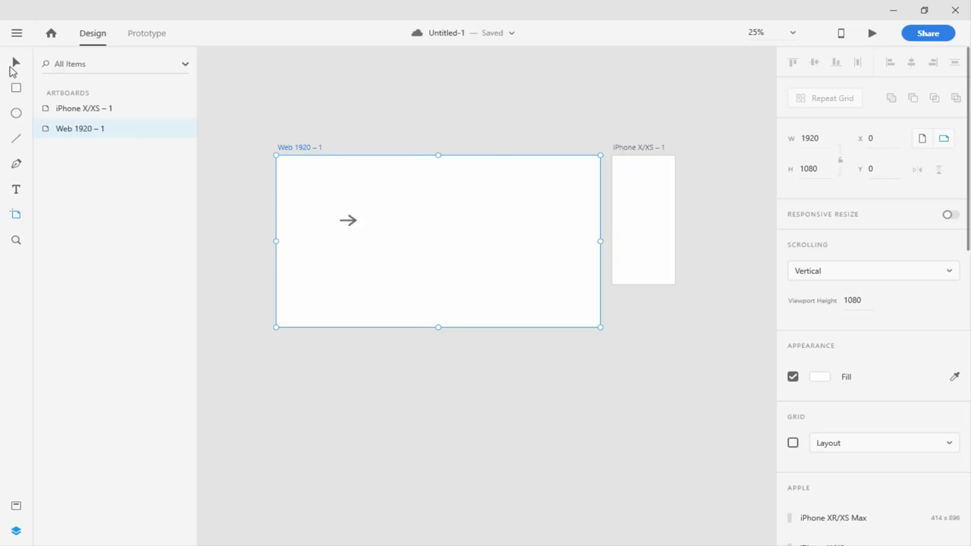
left_click(12, 65)
left_click(635, 216)
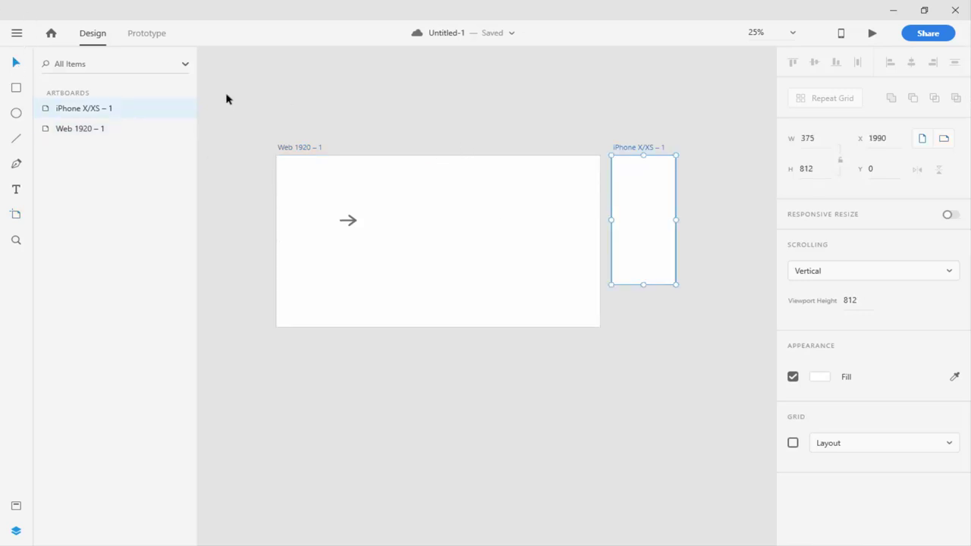
Copy the three arrow lines from the Web 1920 artboard and paste them into the iPhone X/XS artboard
left_click_drag(331, 204, 374, 244)
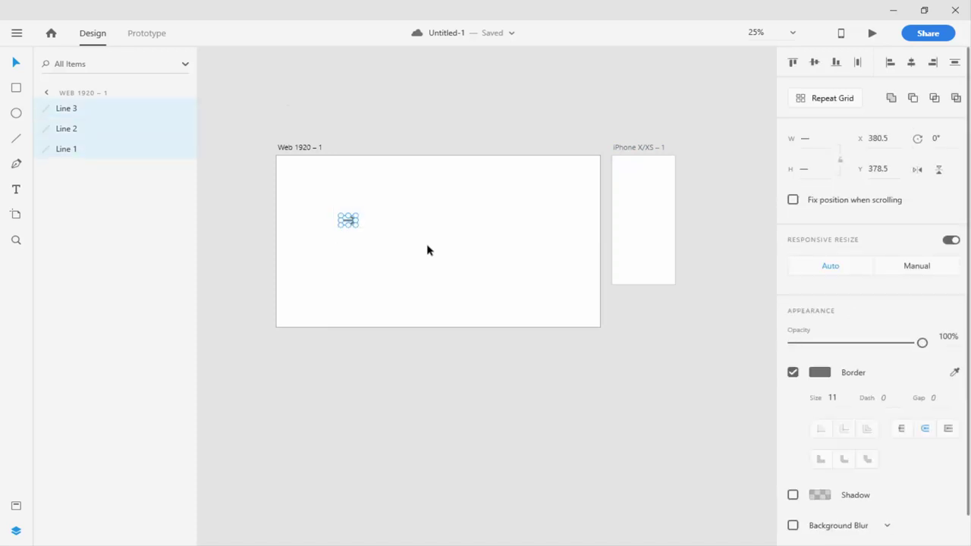
left_click(645, 215)
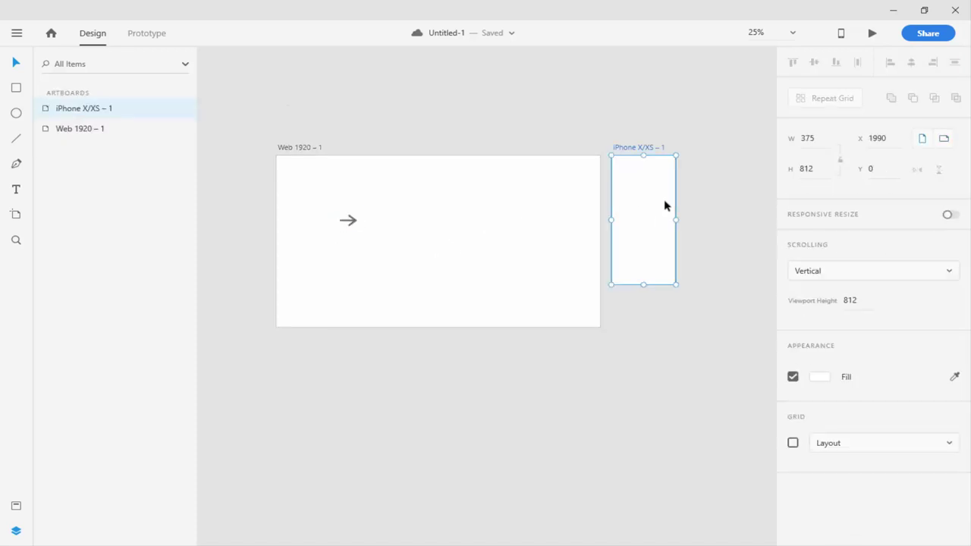
key("ctrl+v")
left_click(655, 252)
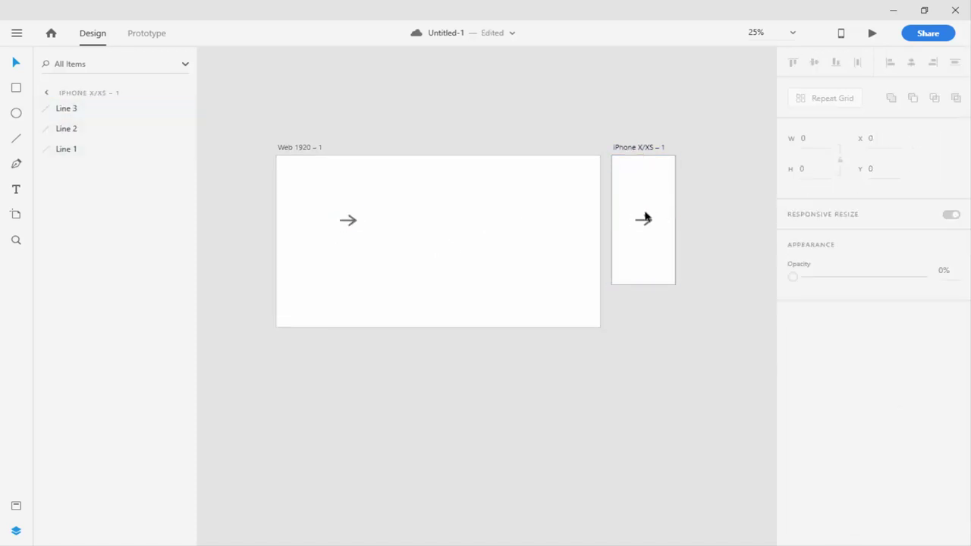
Select the pasted arrow's lines one by one to match them to their layers, and save the document
left_click(643, 219)
left_click(645, 227)
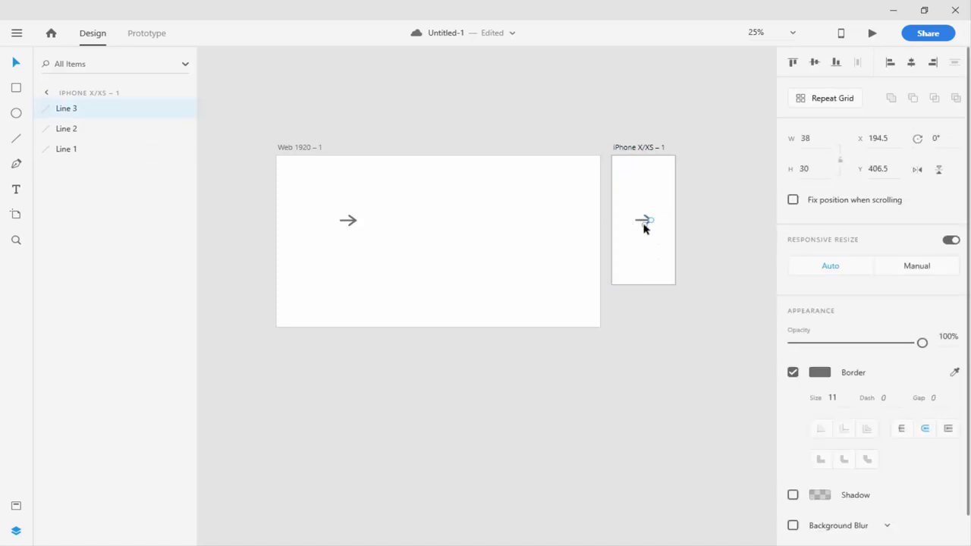
left_click(644, 221)
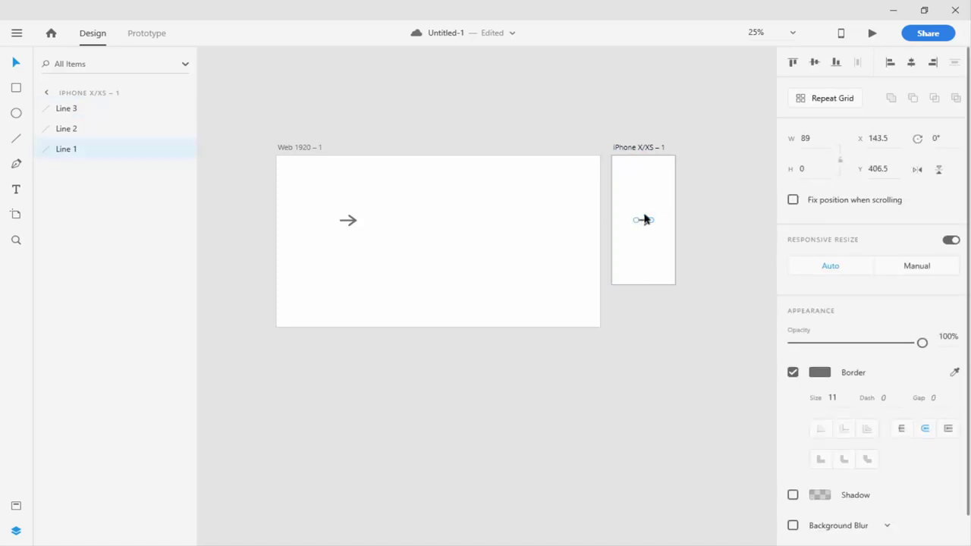
left_click(645, 219)
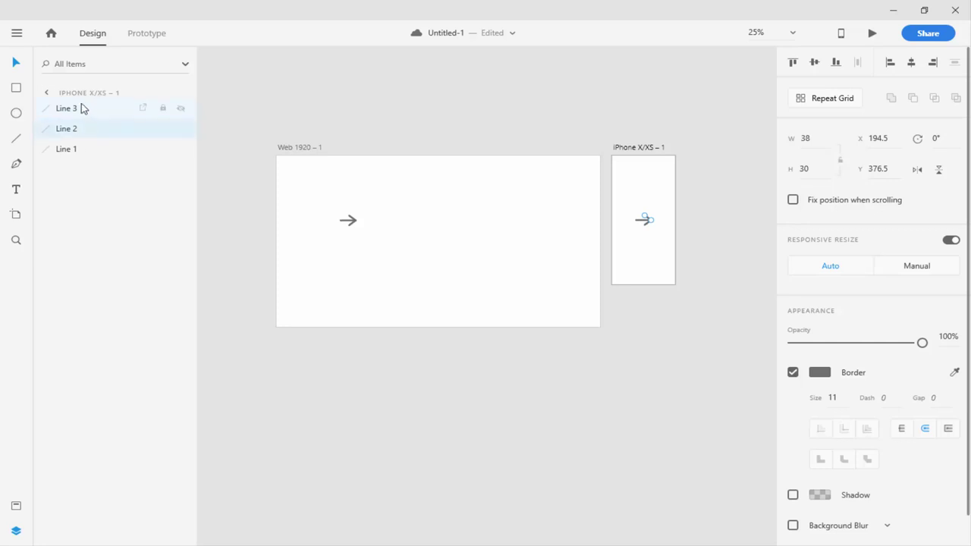
key("ctrl+s")
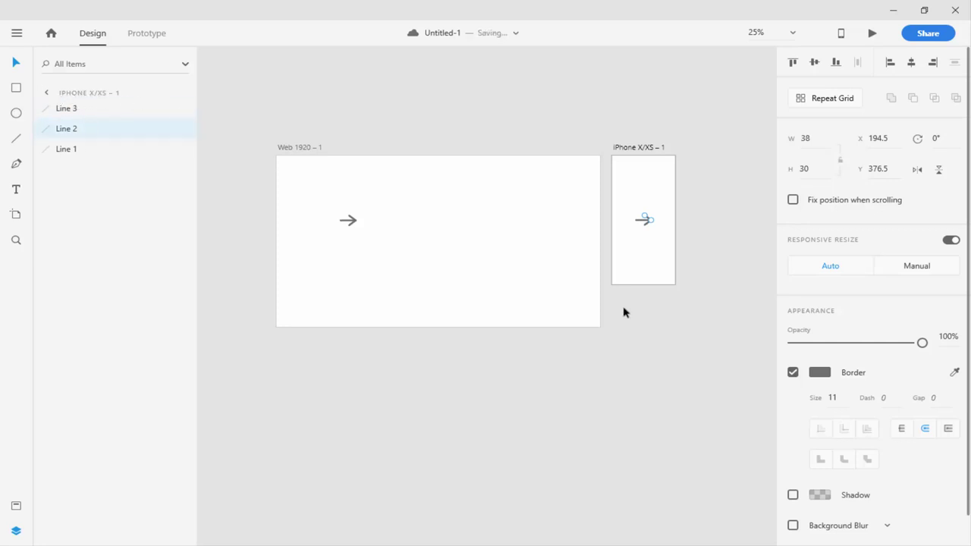
left_click(697, 261)
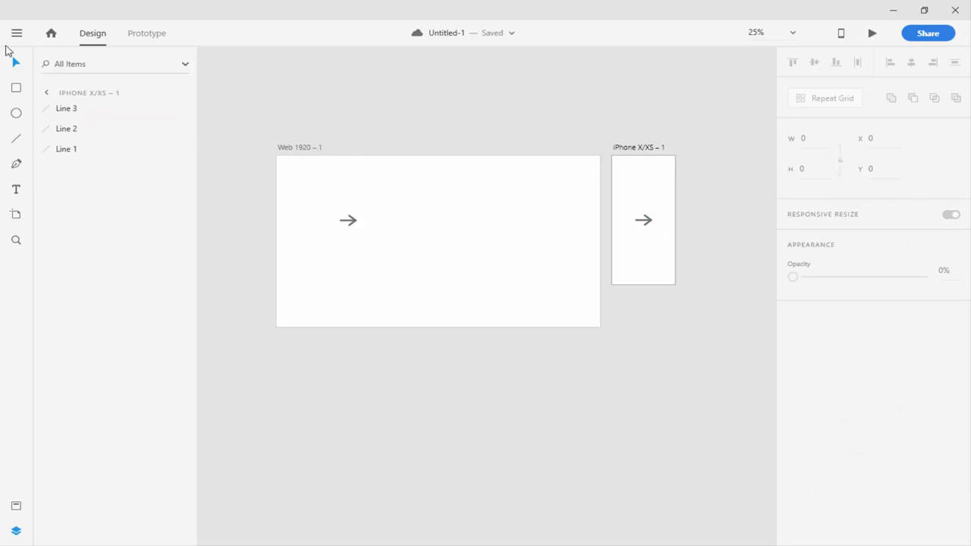
Draw a circle about 154 in diameter to the right of the Web 1920 artboard's arrow and remove its border
left_click(341, 221)
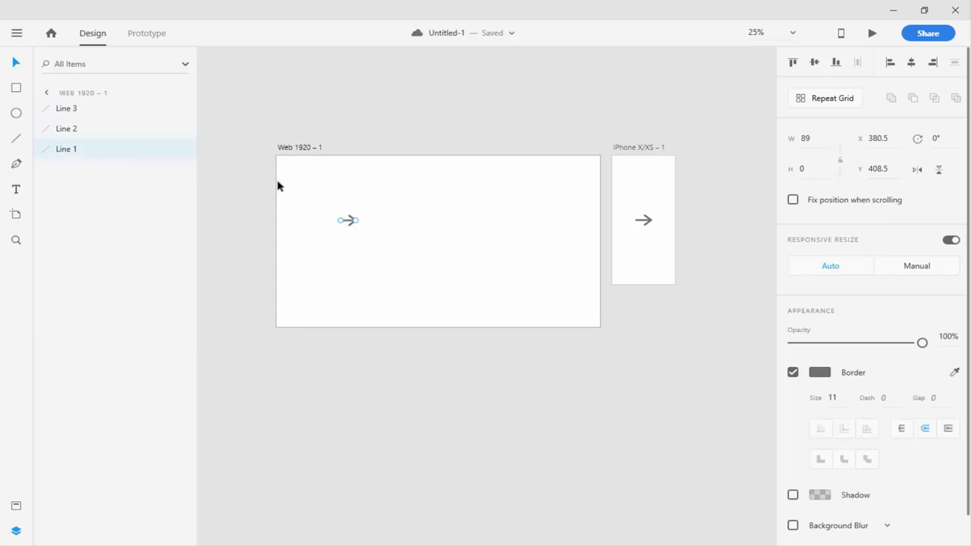
left_click(389, 240)
key("ctrl+1")
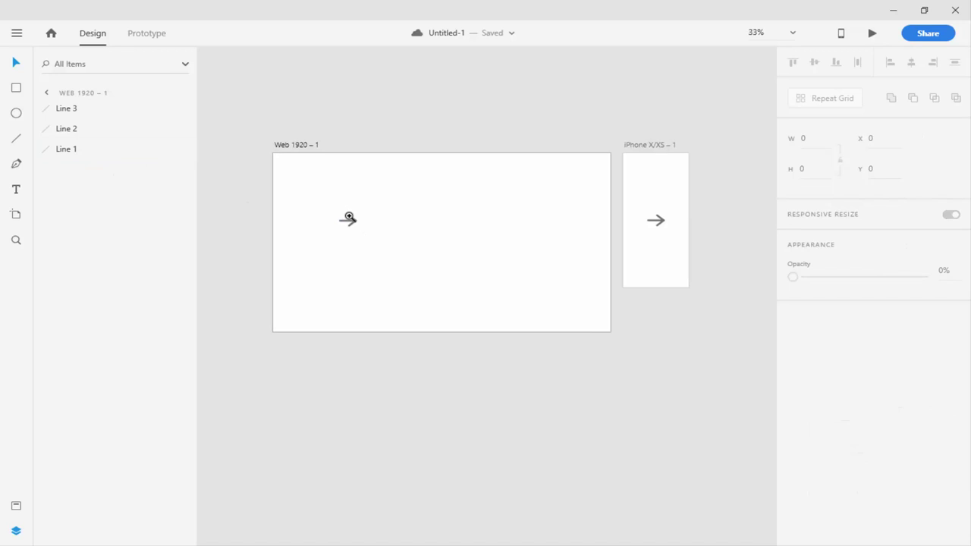
left_click(16, 113)
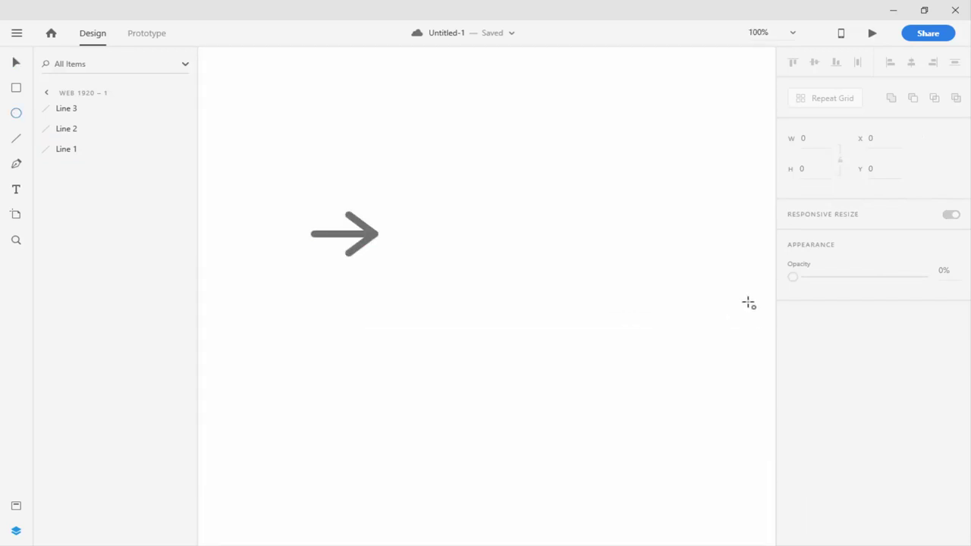
left_click_drag(489, 196, 538, 269)
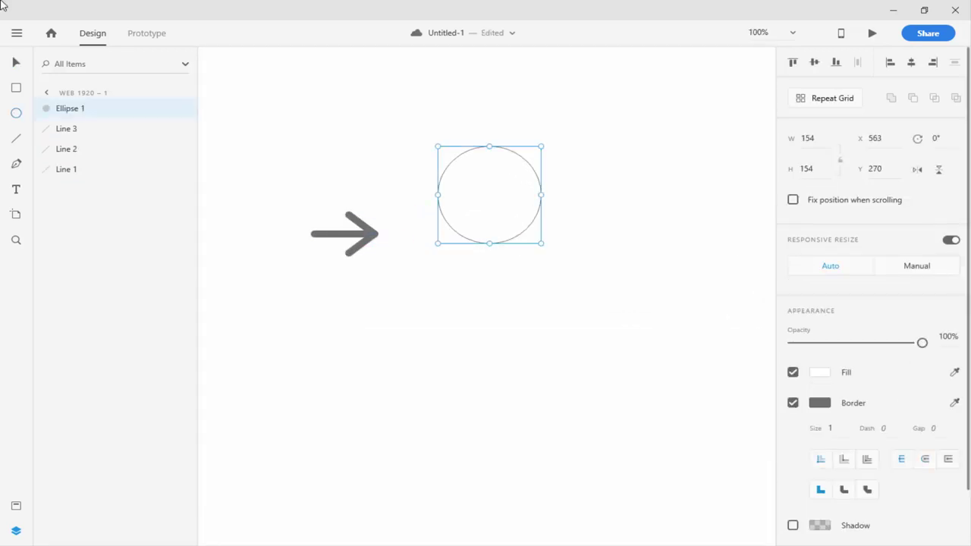
left_click(792, 402)
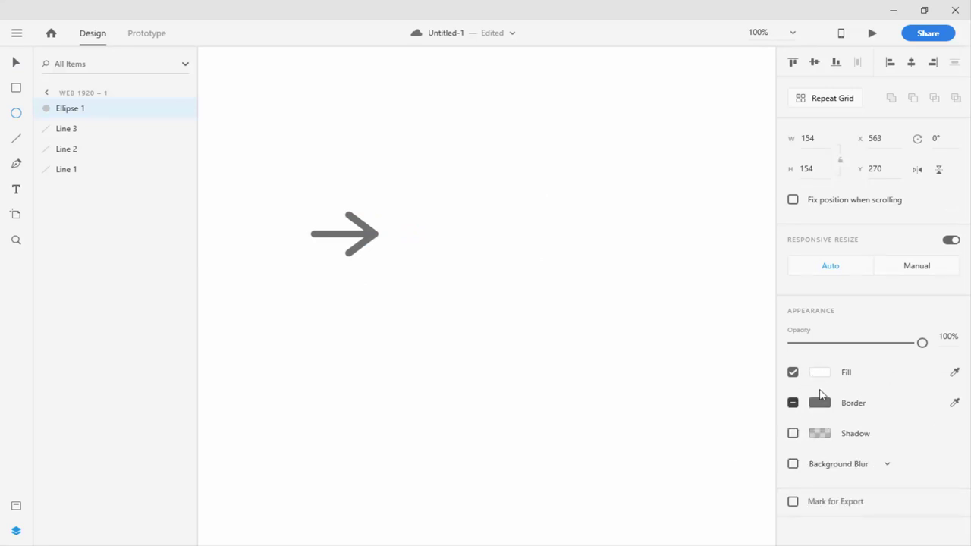
Set the circle's fill to the solid turquoise colour #01E1C2
left_click(819, 372)
left_click_drag(753, 399, 752, 332)
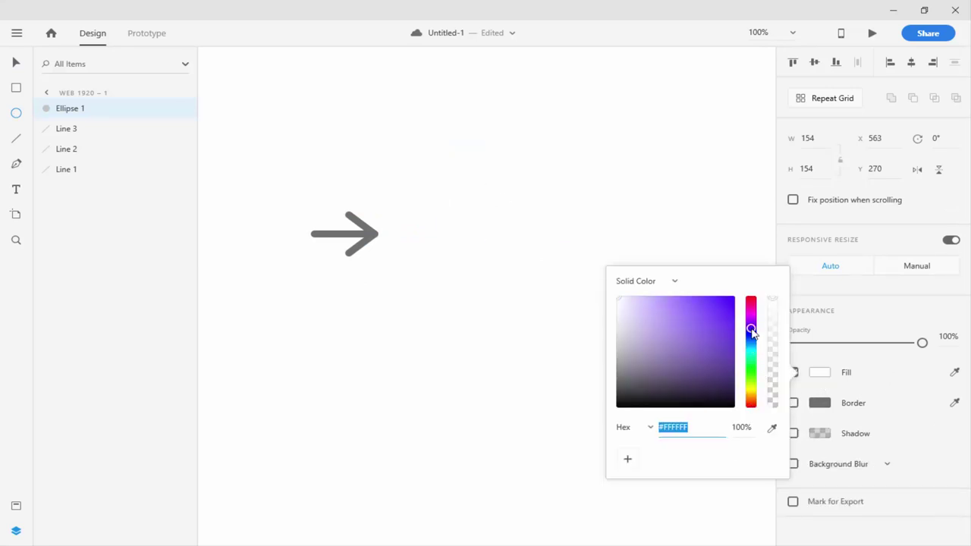
left_click(915, 375)
left_click(815, 373)
left_click_drag(723, 328, 703, 304)
left_click_drag(749, 356, 756, 359)
left_click_drag(732, 306, 736, 315)
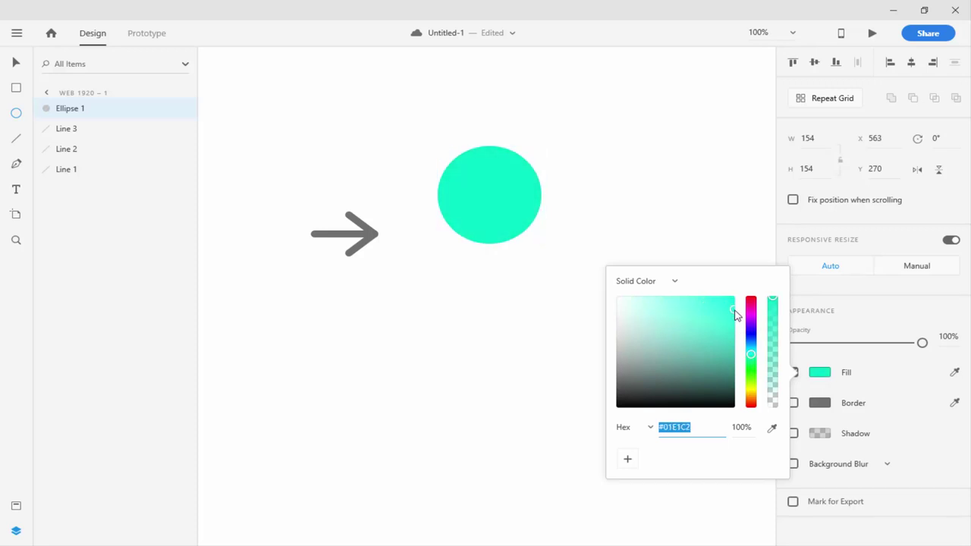
Move the turquoise circle up and further from the arrow, and duplicate it so the copy overlaps its lower-right edge
left_click(17, 66)
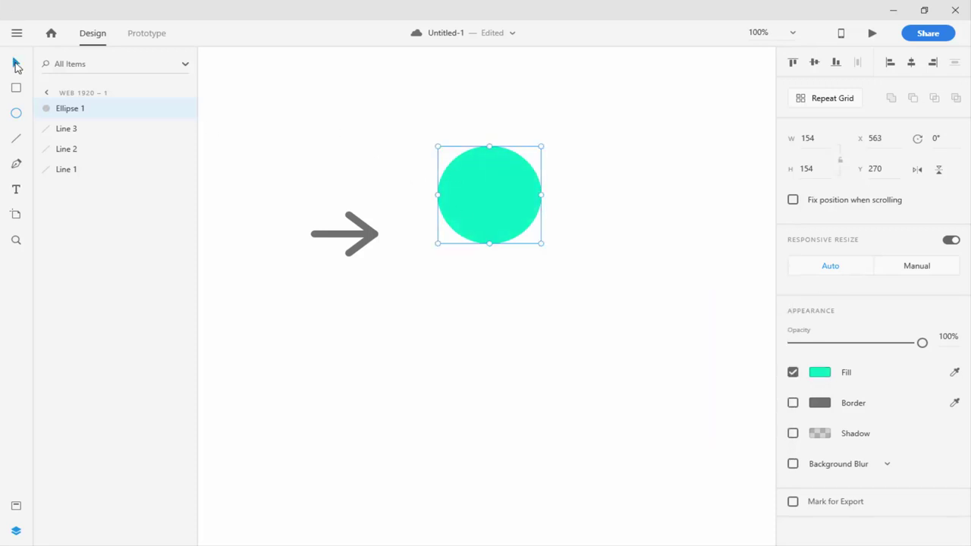
scroll(455, 262, "down", 3)
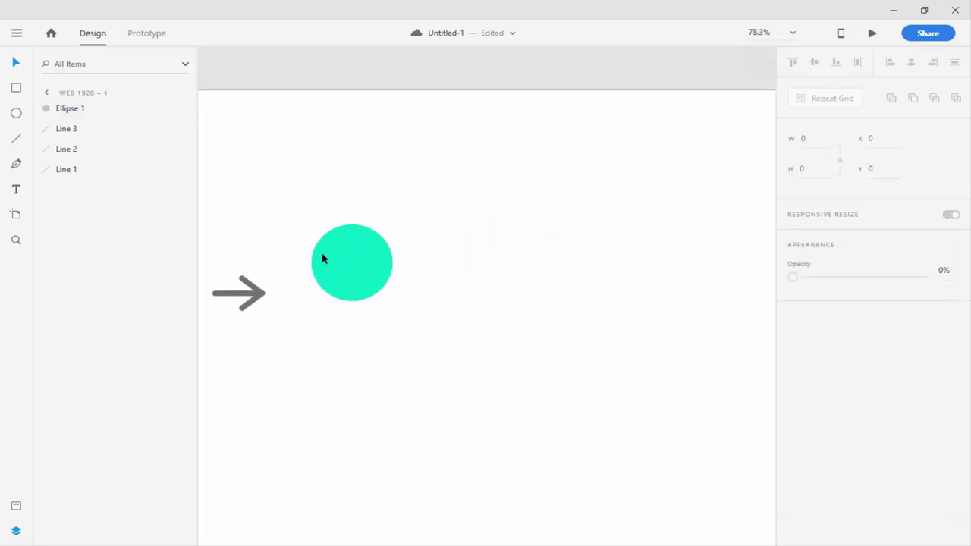
left_click(353, 268)
left_click_drag(353, 268, 458, 253)
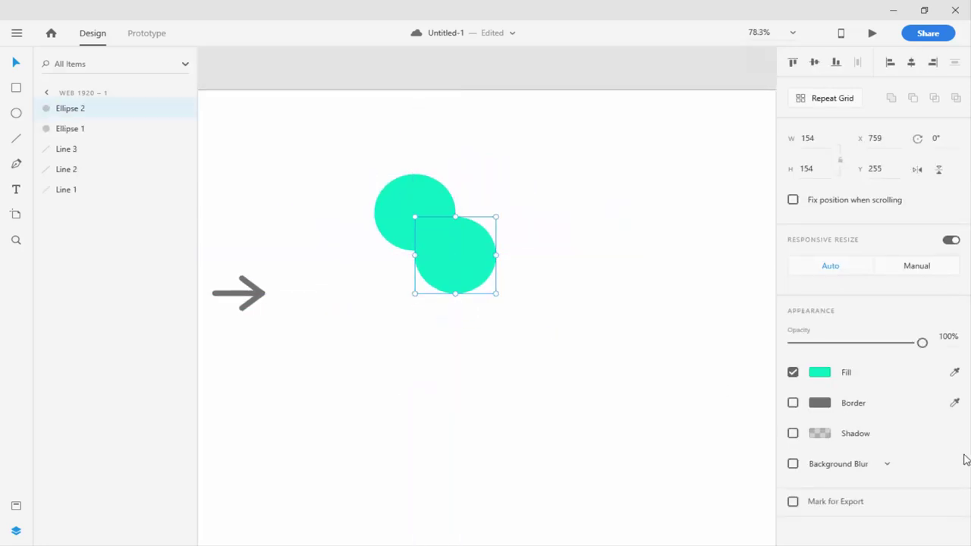
Set the duplicated circle's fill to the solid dark blue colour #00109D
left_click(829, 374)
mouse_move(718, 355)
left_mouse_down()
mouse_move(740, 356)
mouse_move(750, 338)
left_mouse_up()
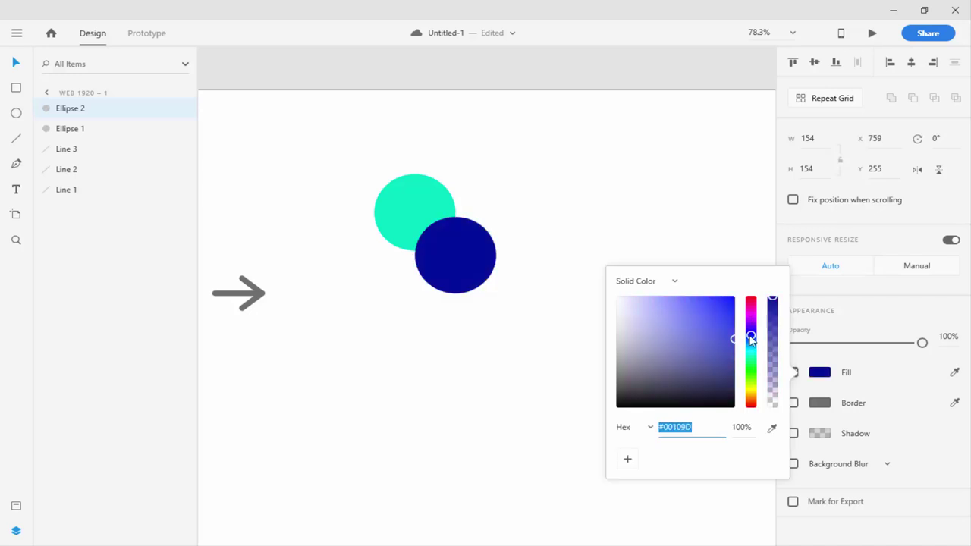
left_click(642, 238)
Select the blue and turquoise circles alternately to compare their overlap with their order in the layer list
left_click(455, 282)
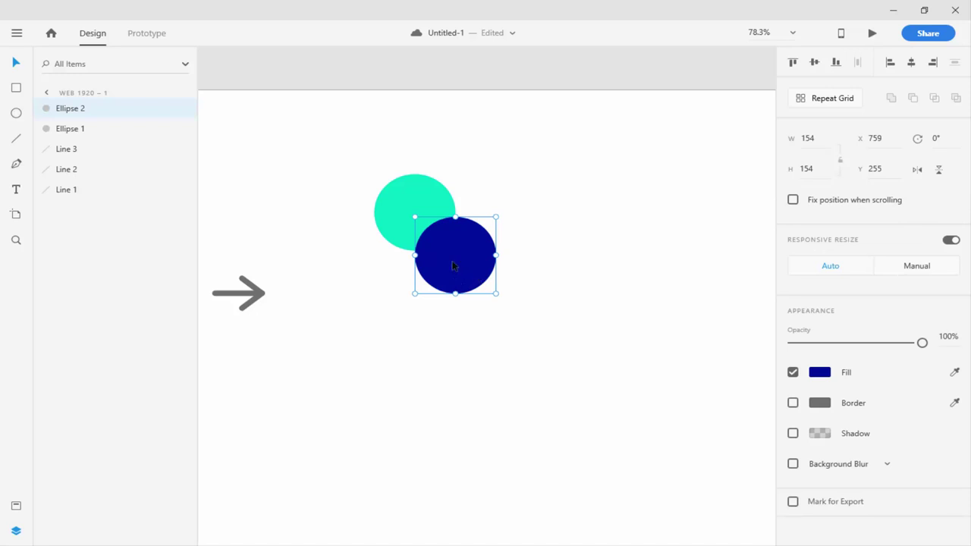
left_click(410, 210)
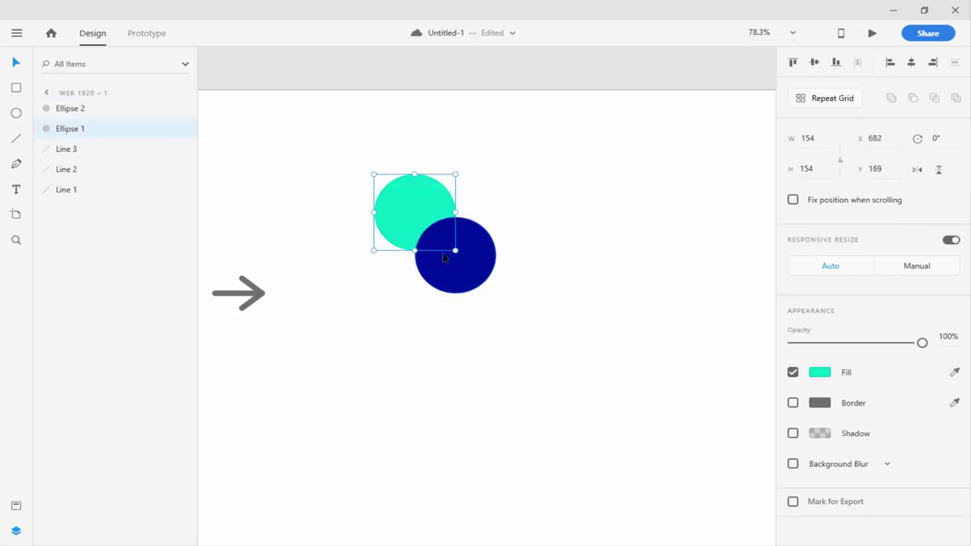
left_click(455, 249)
left_click(412, 185)
left_click(457, 258)
left_click(401, 218)
left_click(446, 256)
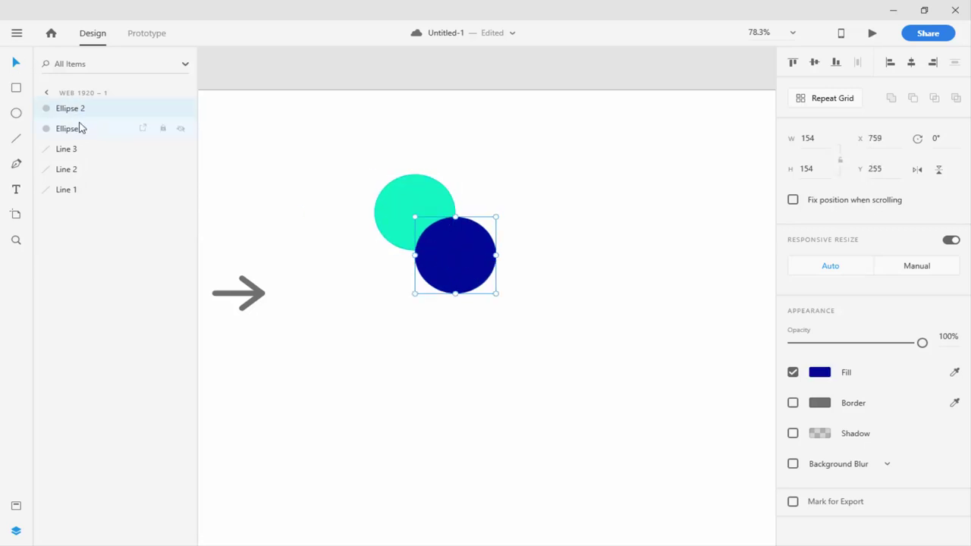
left_click(402, 201)
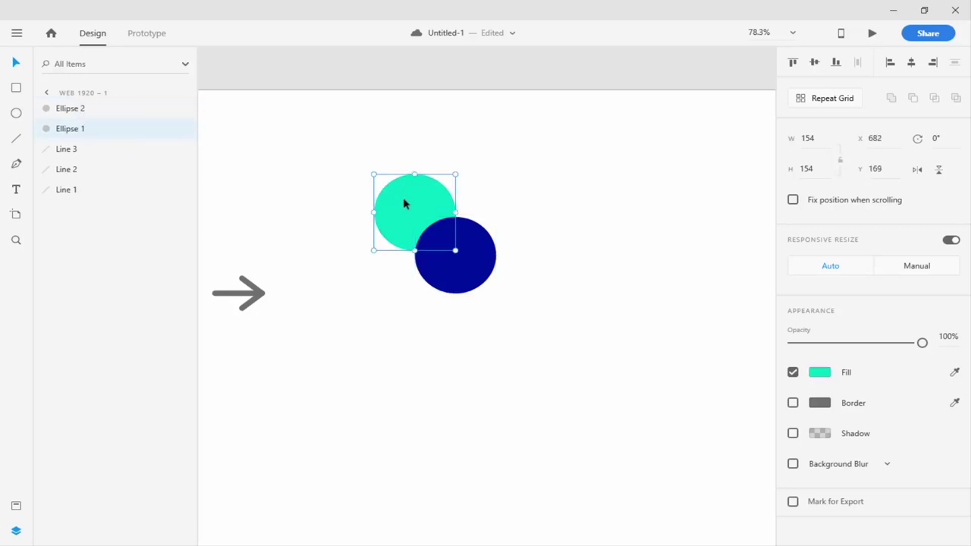
Reorder the layers so Ellipse 1 sits above Ellipse 2, and select both circles in turn to check the overlap
left_click(78, 135)
double_click(78, 134)
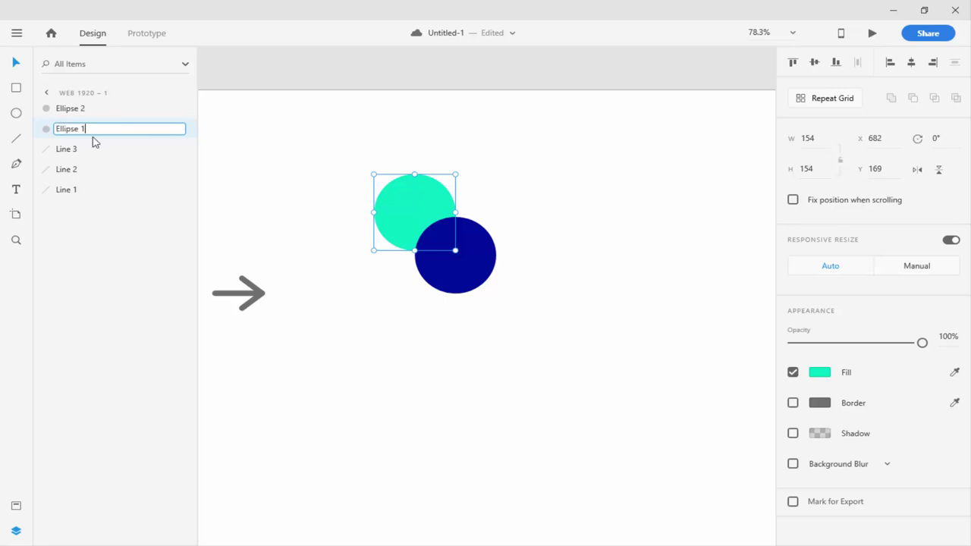
left_click(85, 156)
left_click(89, 135)
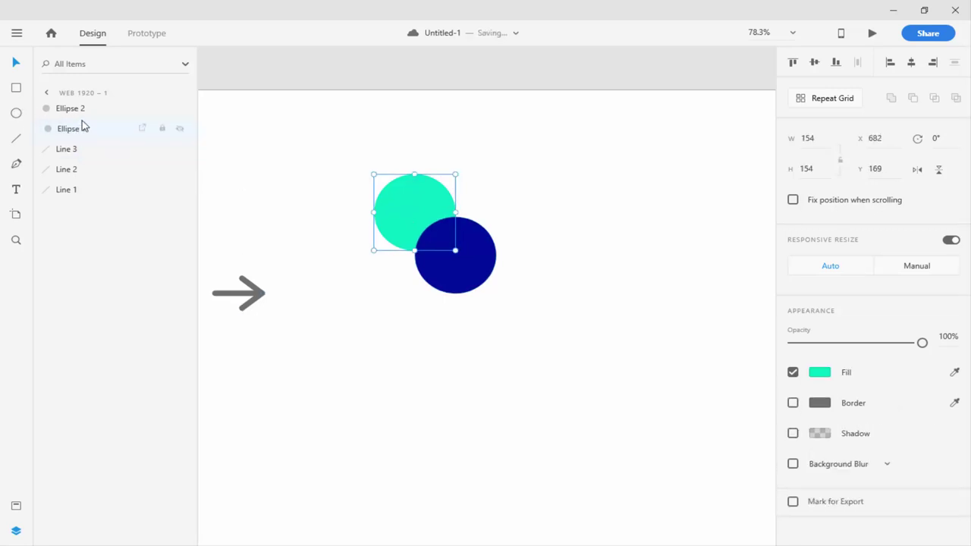
mouse_move(85, 109)
left_mouse_down()
mouse_move(83, 80)
mouse_move(86, 109)
left_mouse_up()
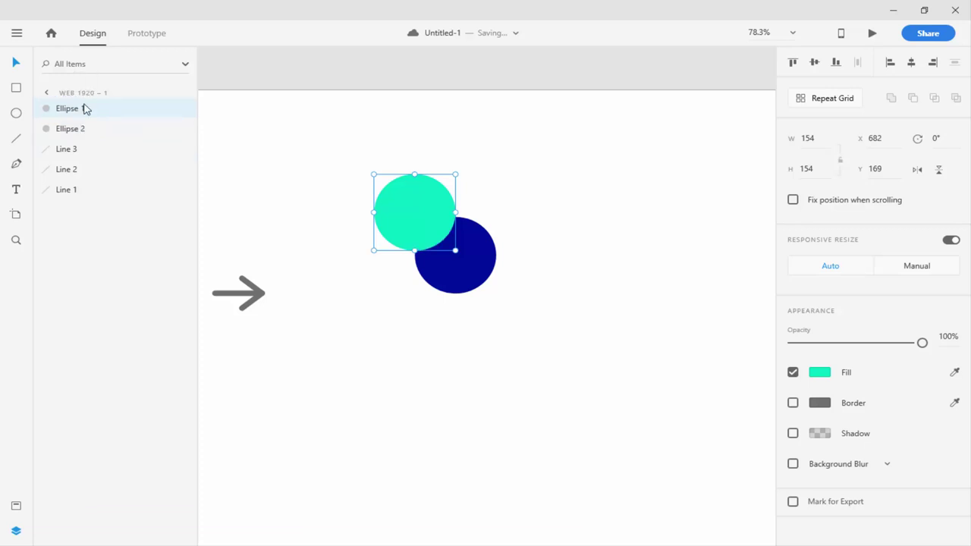
left_click(444, 326)
left_click(441, 230)
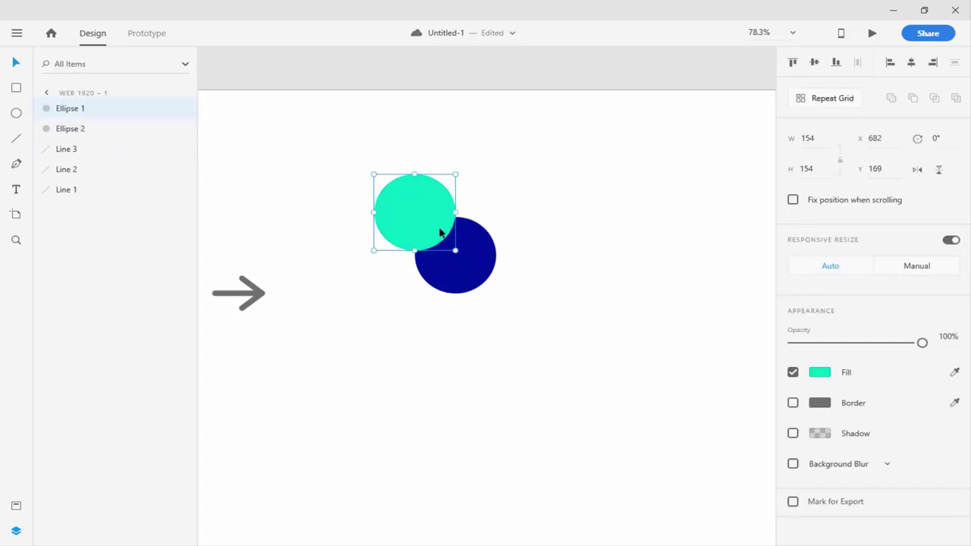
left_click(462, 267)
left_click(436, 227)
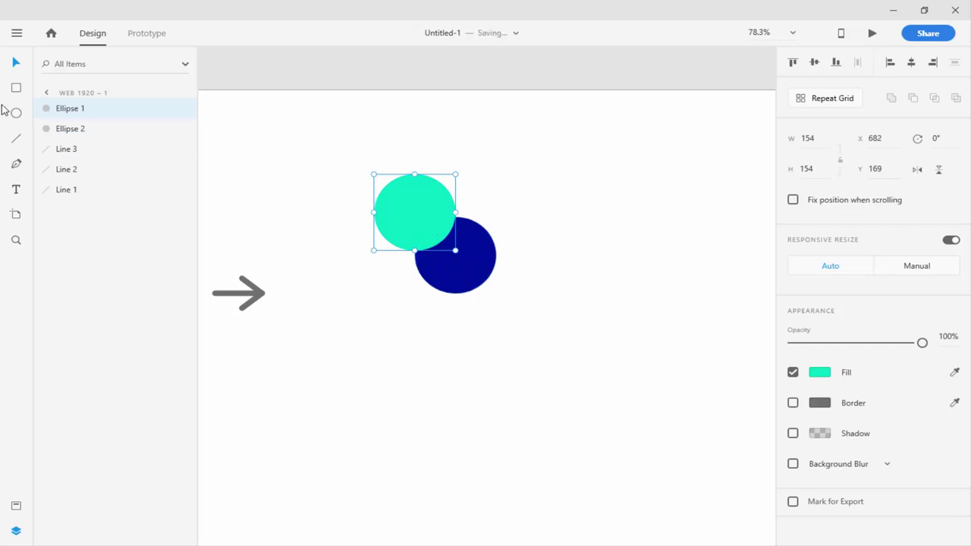
Select the blue circle and move its Ellipse 2 layer above Ellipse 1
left_click(449, 274)
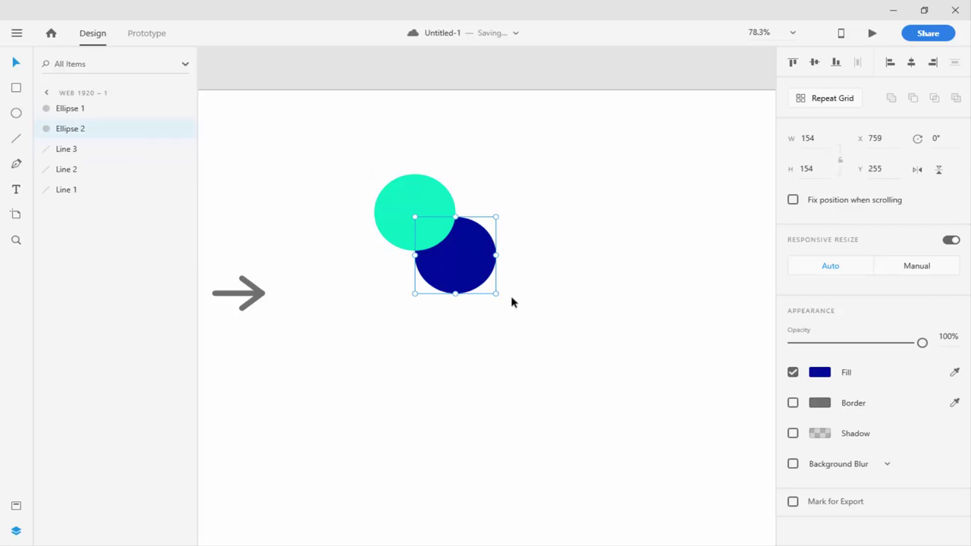
right_click(478, 279)
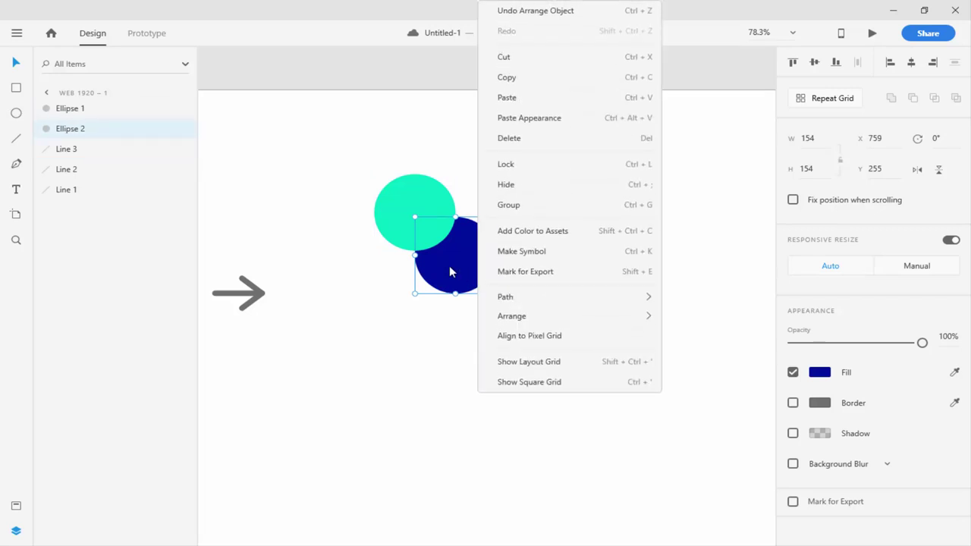
left_click(69, 125)
left_click_drag(82, 125, 89, 109)
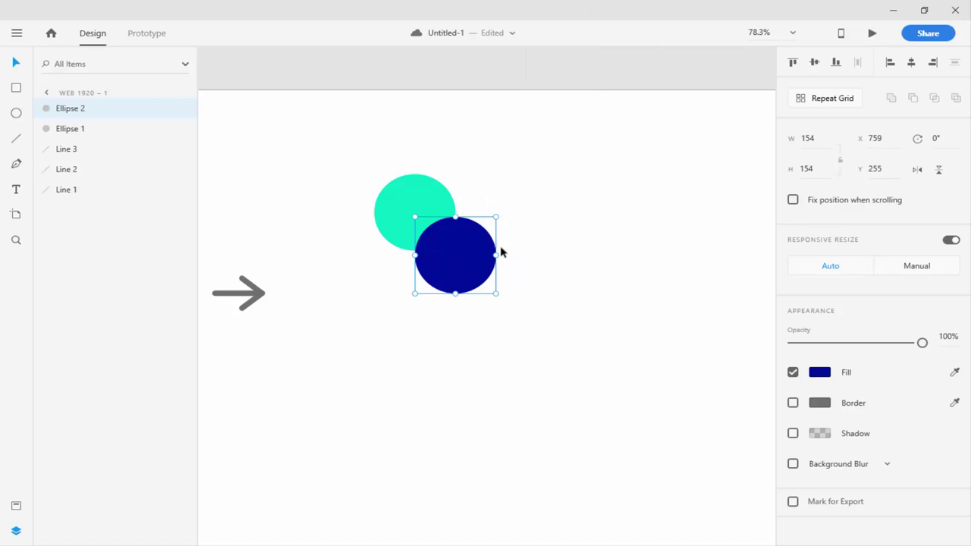
Bring the turquoise circle to the front with the Arrange command
right_click(447, 259)
left_click(440, 260)
left_click(418, 205)
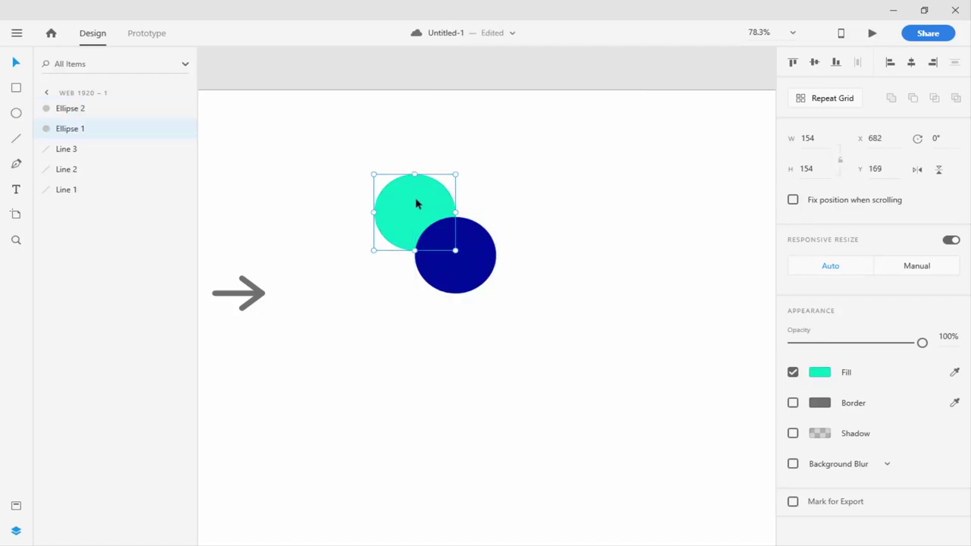
right_click(418, 205)
mouse_move(436, 317)
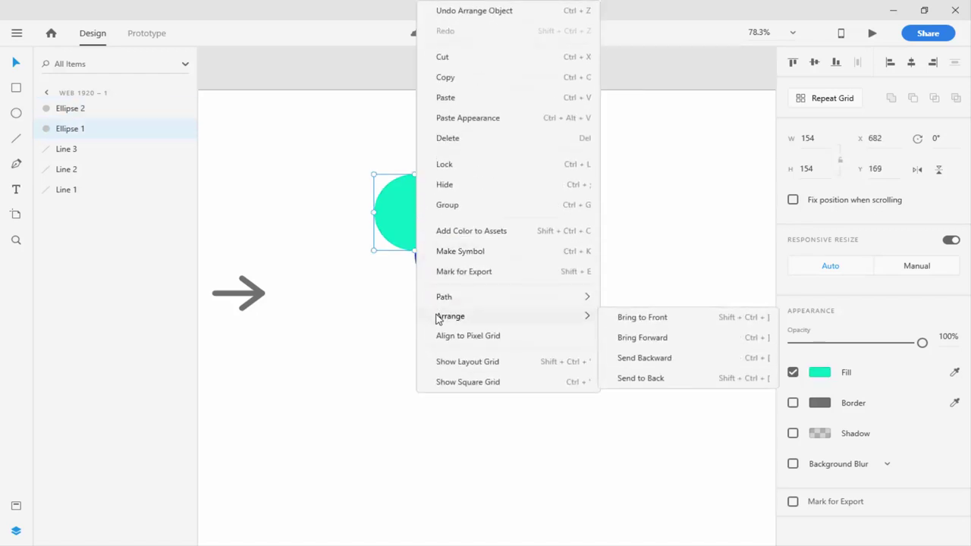
left_click(657, 324)
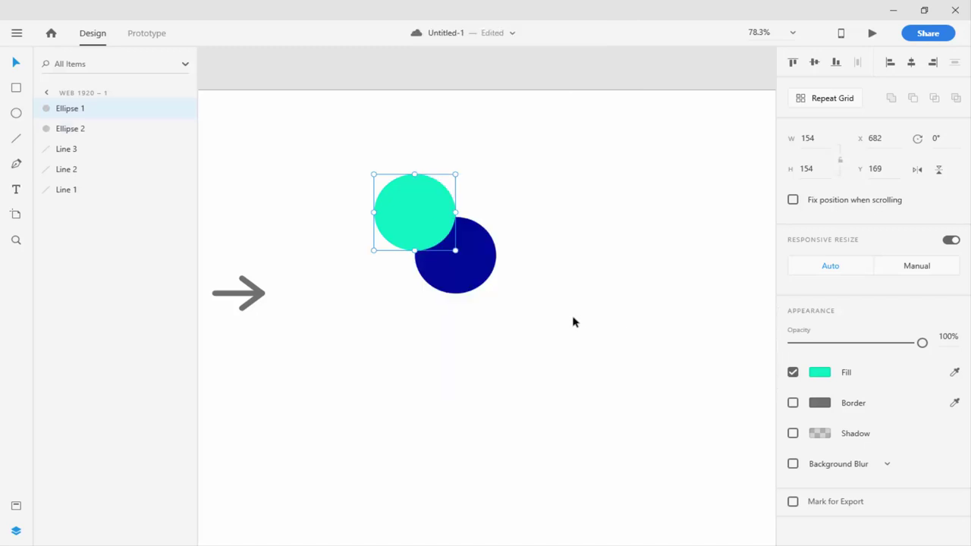
Duplicate the turquoise circle slightly up and to its left, and give the copy a magenta fill
left_click_drag(405, 212, 375, 187, "alt")
left_click(820, 372)
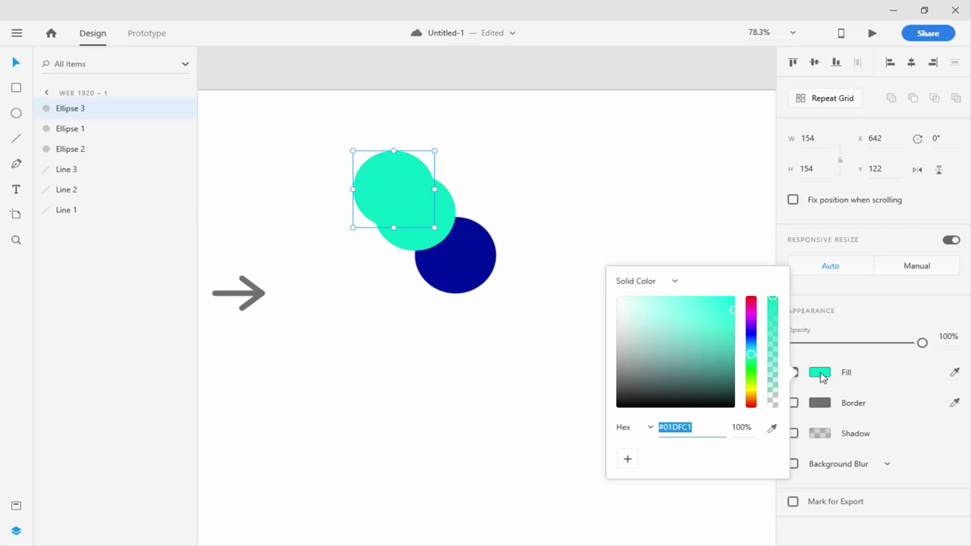
left_click_drag(751, 339, 750, 307)
left_click(604, 173)
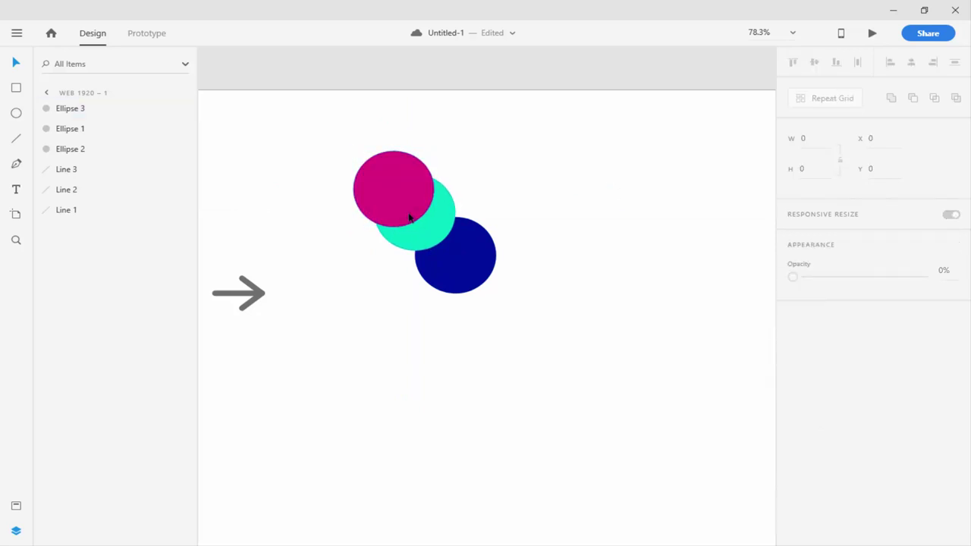
Move the blue circle to about X 642, Y 225, directly below the magenta circle and overlapping both other circles
left_click(445, 260)
left_click_drag(447, 274, 386, 259)
left_click(436, 290)
left_click(387, 260)
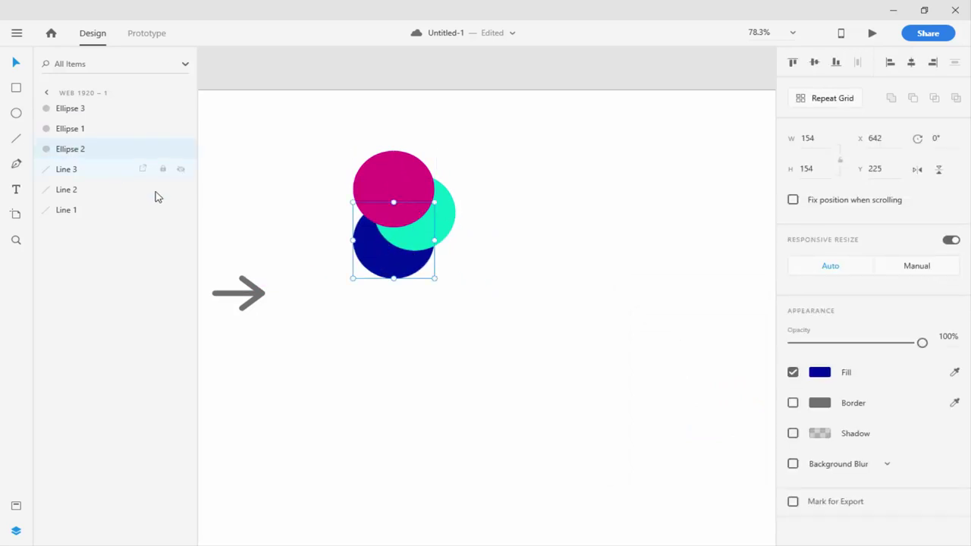
Bring the blue circle forward one level, above the turquoise circle, and undo the change
right_click(377, 260)
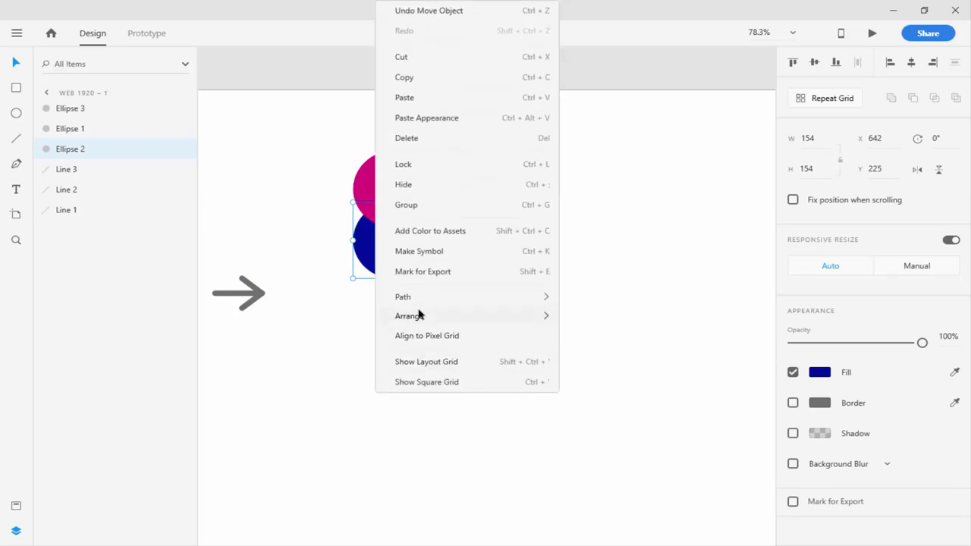
mouse_move(411, 316)
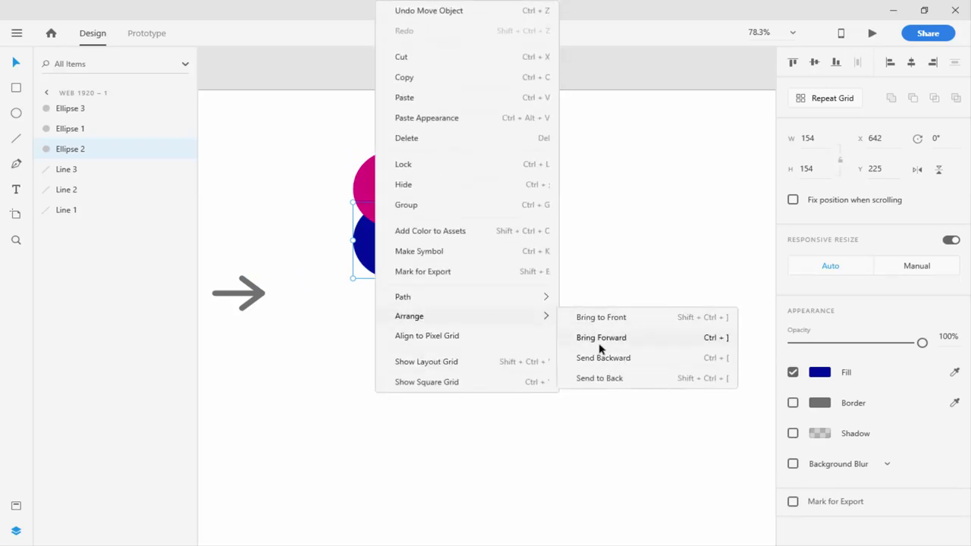
left_click(600, 339)
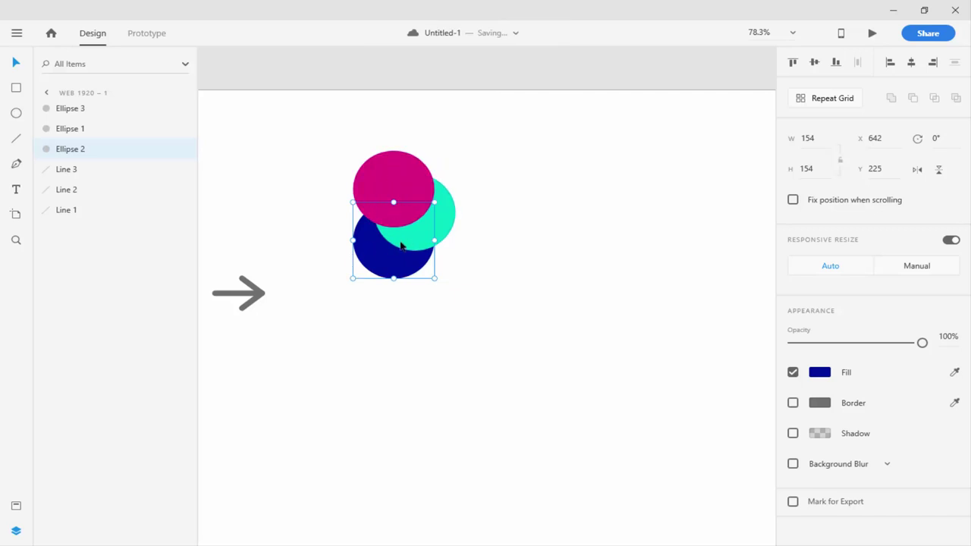
right_click(377, 258)
mouse_move(524, 325)
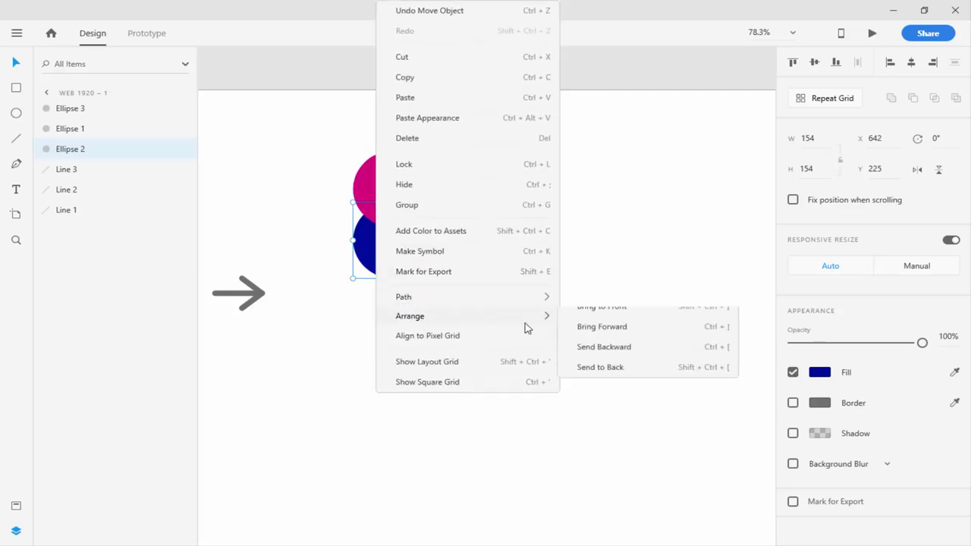
left_click(583, 337)
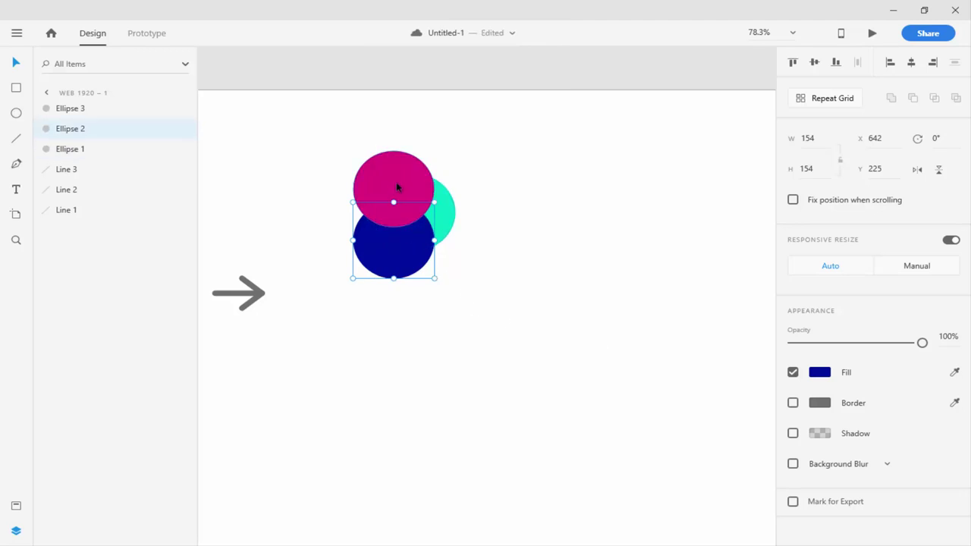
key("ctrl+z")
Bring the blue circle to the front of all the circles, and return it behind the other two
right_click(396, 259)
mouse_move(487, 325)
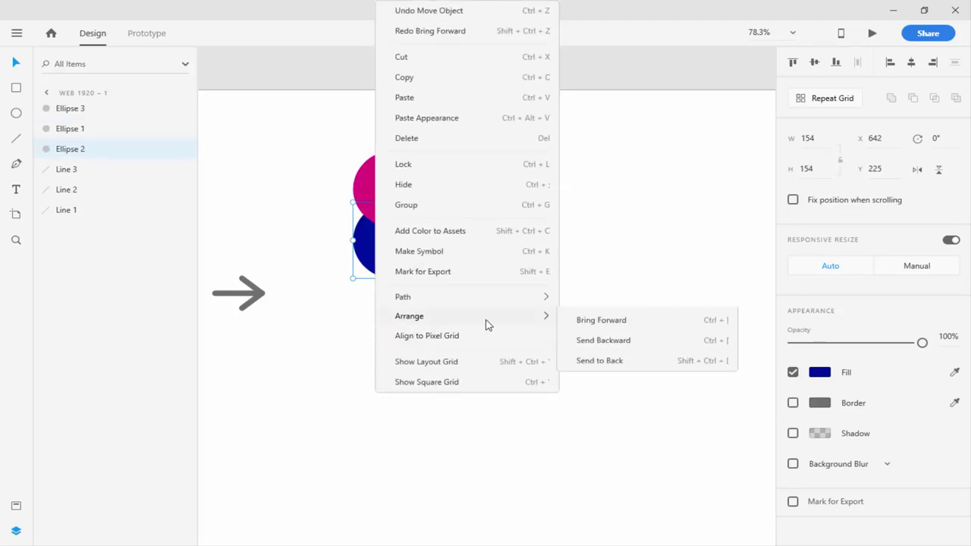
left_click(620, 321)
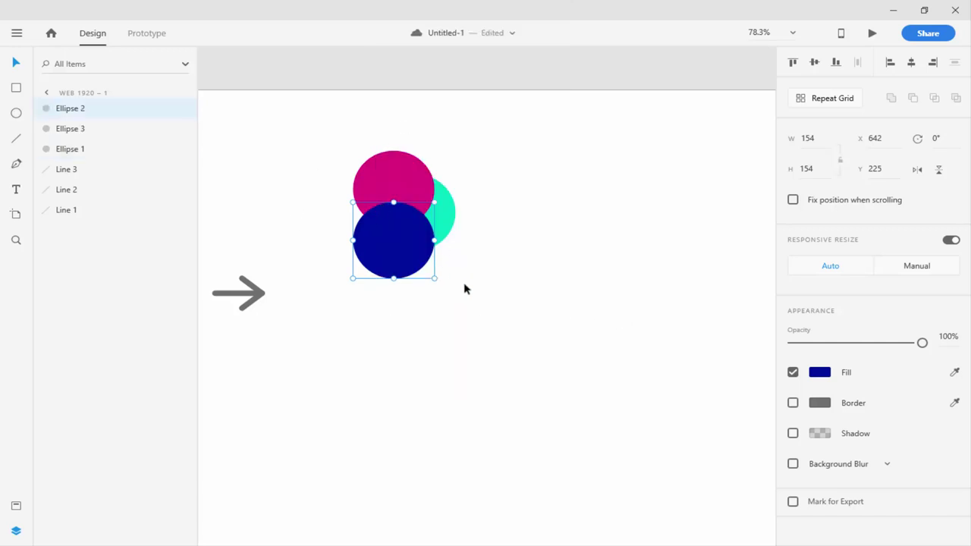
key("ctrl+shift+bracketleft")
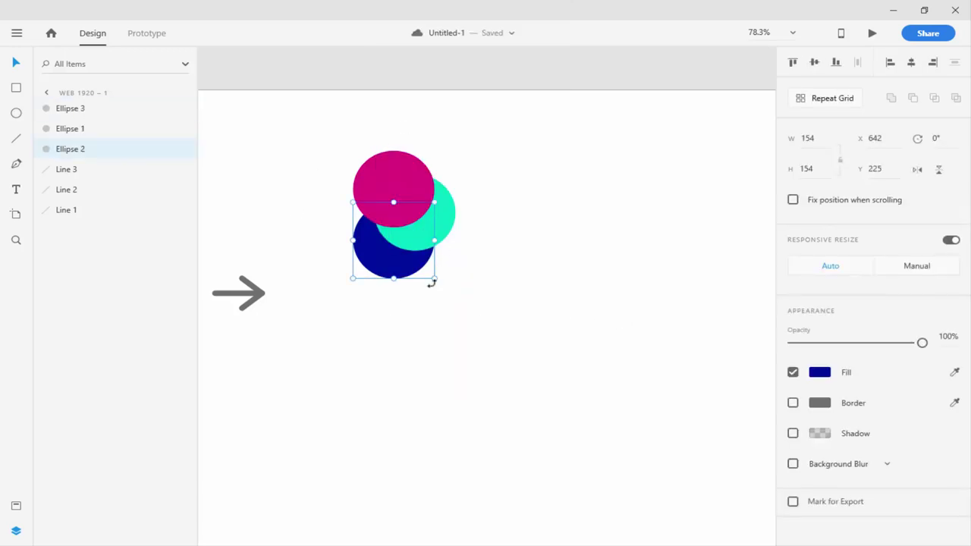
Set the border colour of the arrowhead's upper line to bright blue
left_click(251, 286)
left_click(819, 372)
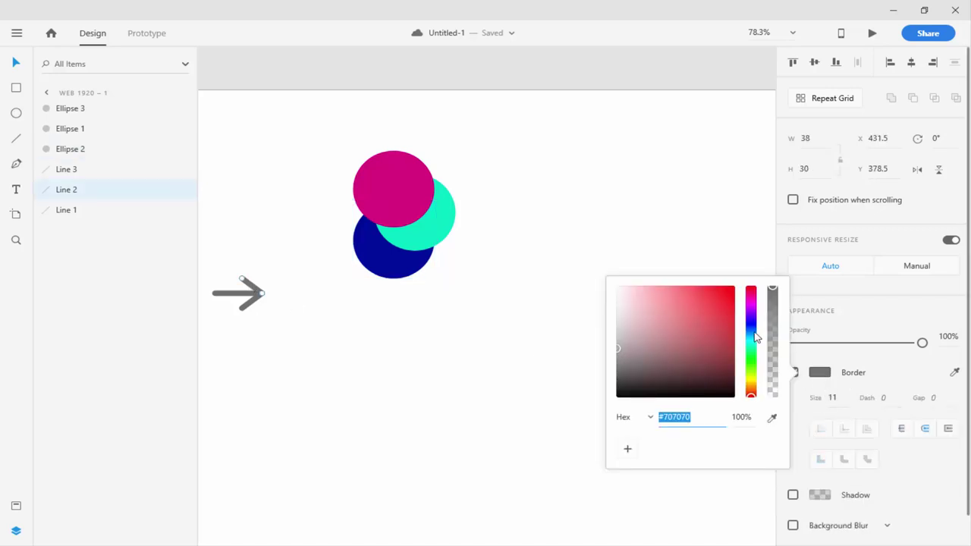
left_click_drag(752, 338, 752, 337)
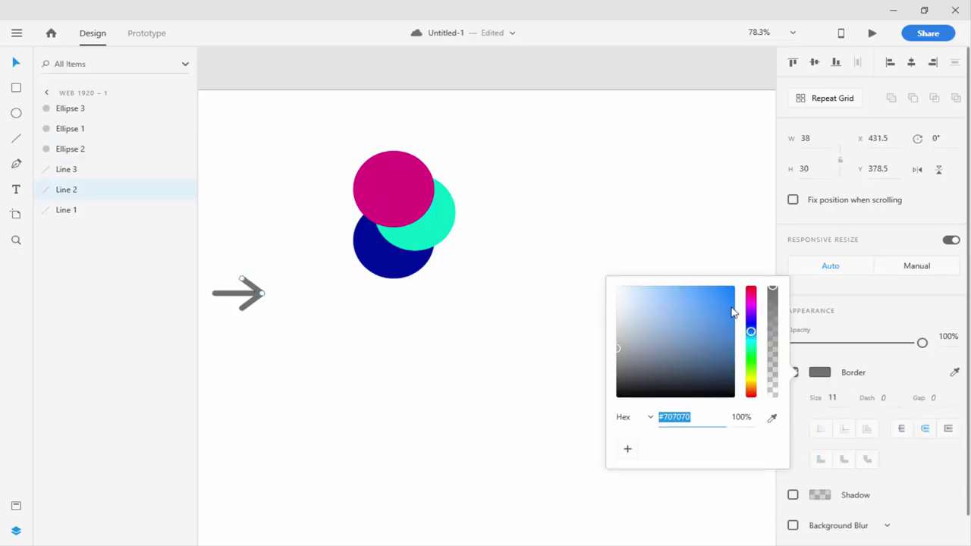
left_click(732, 308)
left_click(289, 316)
Set the border colour of the arrow's horizontal shaft line to red
left_click(232, 299)
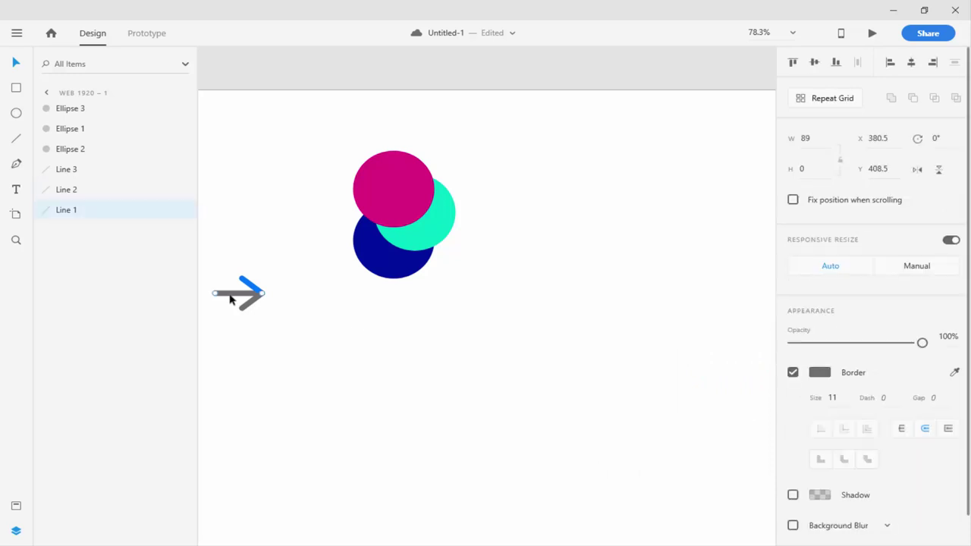
left_click(820, 373)
left_click(681, 317)
Set the border colour of the arrowhead's lower line to bright green
left_click(246, 315)
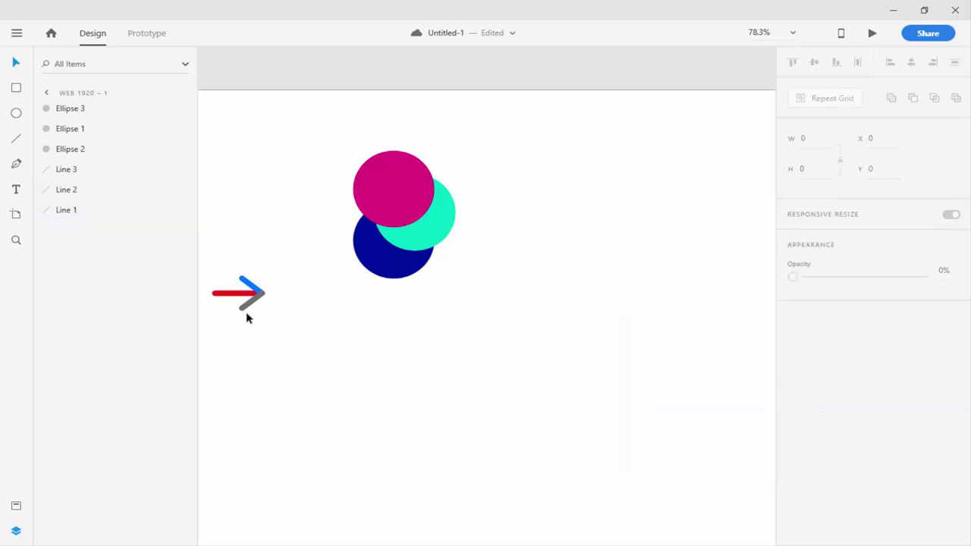
left_click(249, 307)
left_click(820, 373)
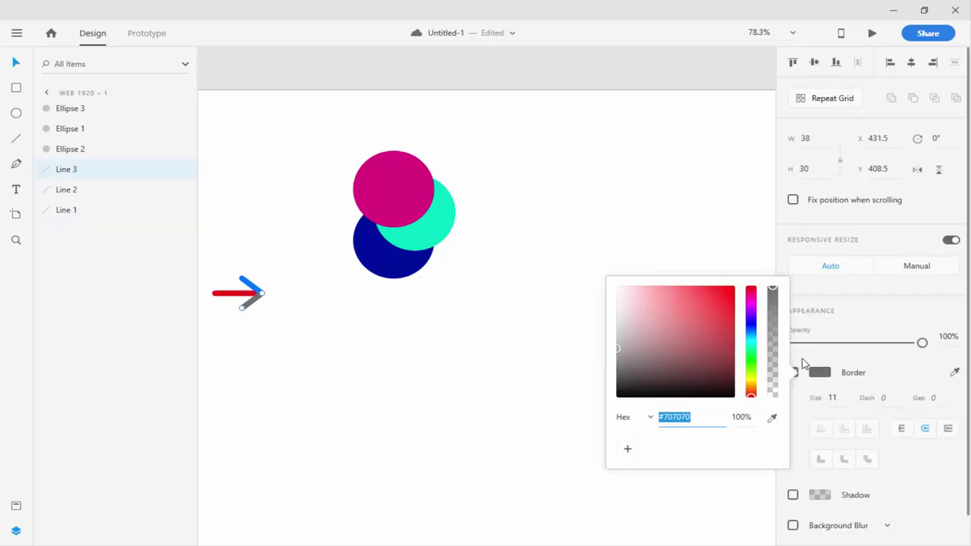
left_click(751, 354)
left_click(732, 302)
left_click(202, 342)
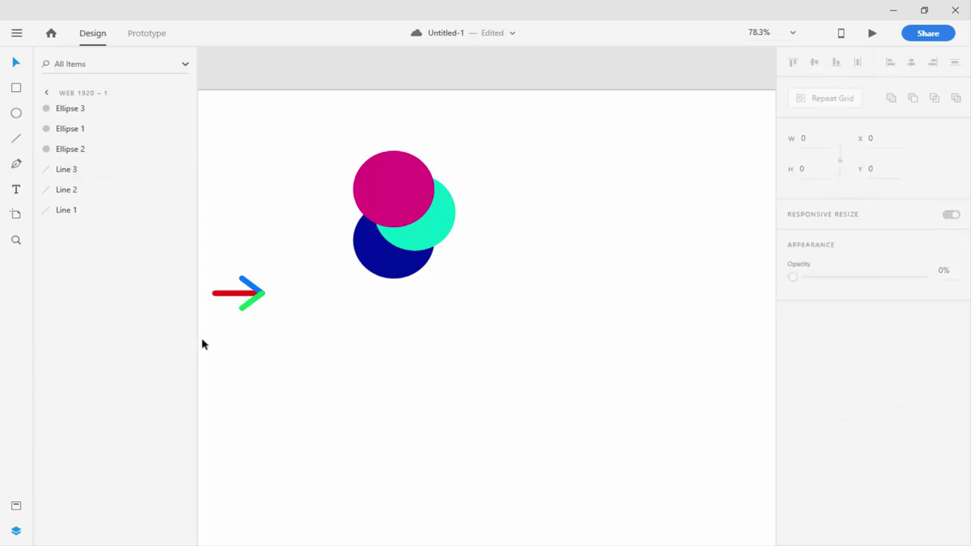
Move the red shaft line above the blue and green lines in the layer order
scroll(251, 292, "up", 1)
scroll(253, 309, "up", 4)
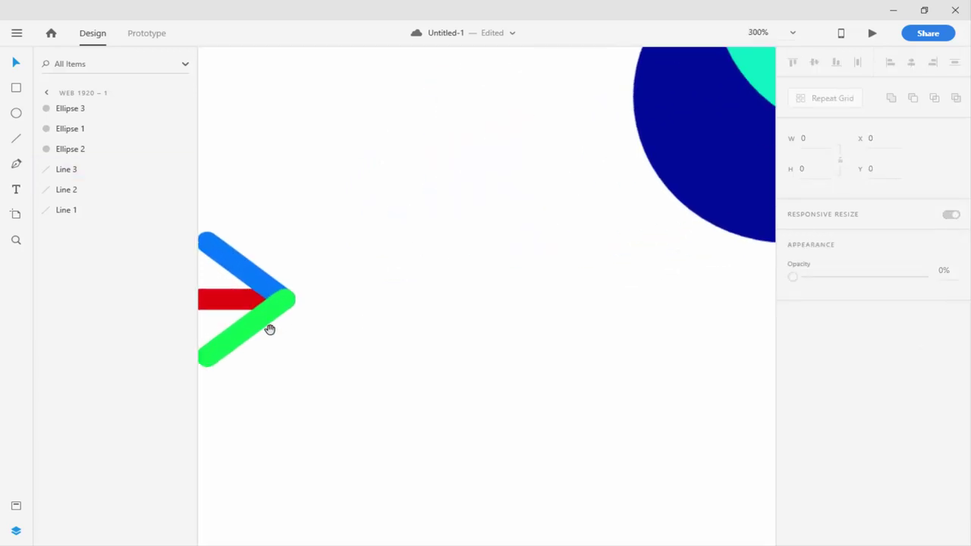
left_click_drag(268, 327, 512, 304)
left_click(505, 224)
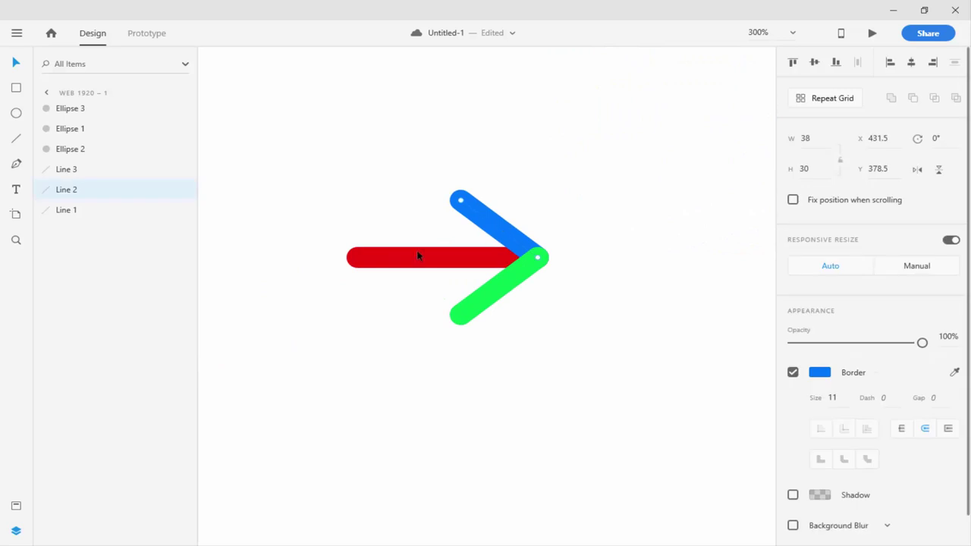
left_click(419, 256)
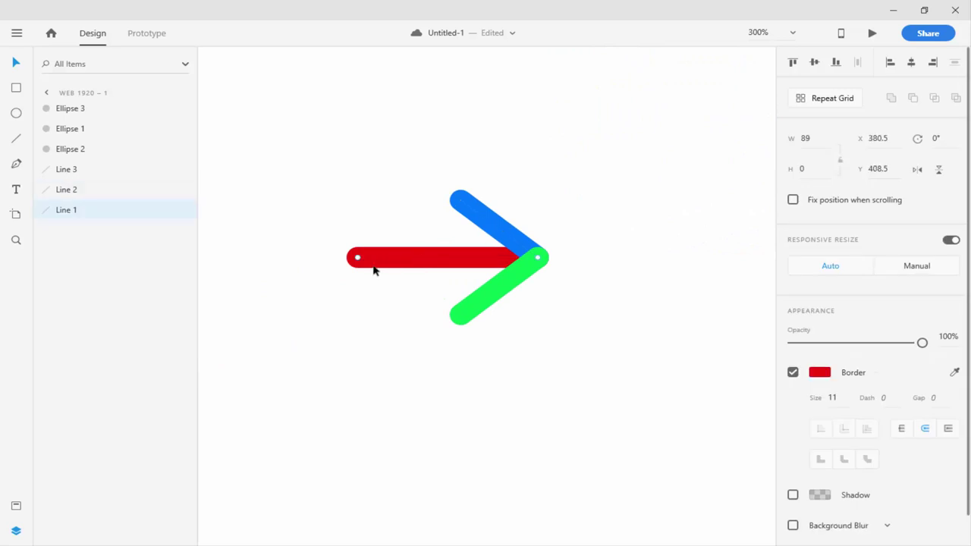
left_click_drag(78, 210, 96, 168)
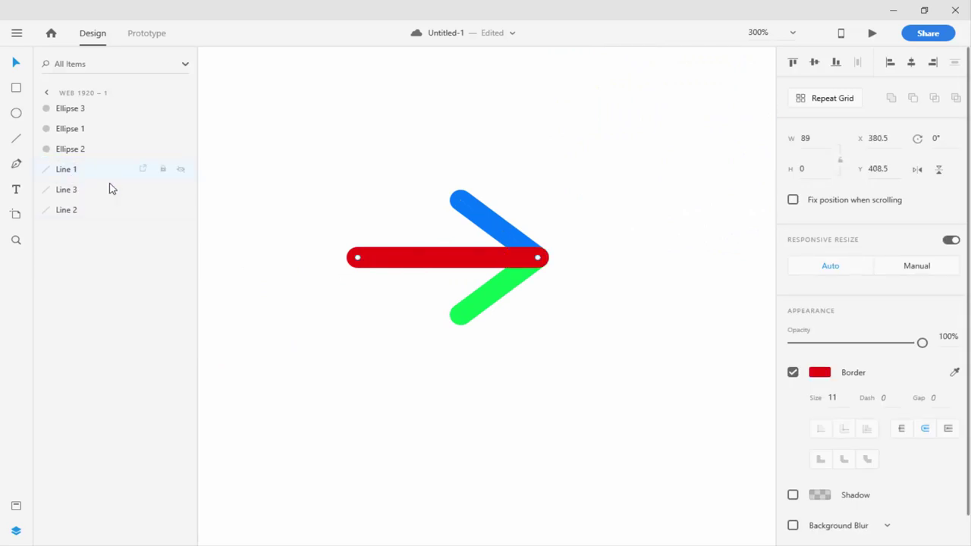
left_click(663, 337)
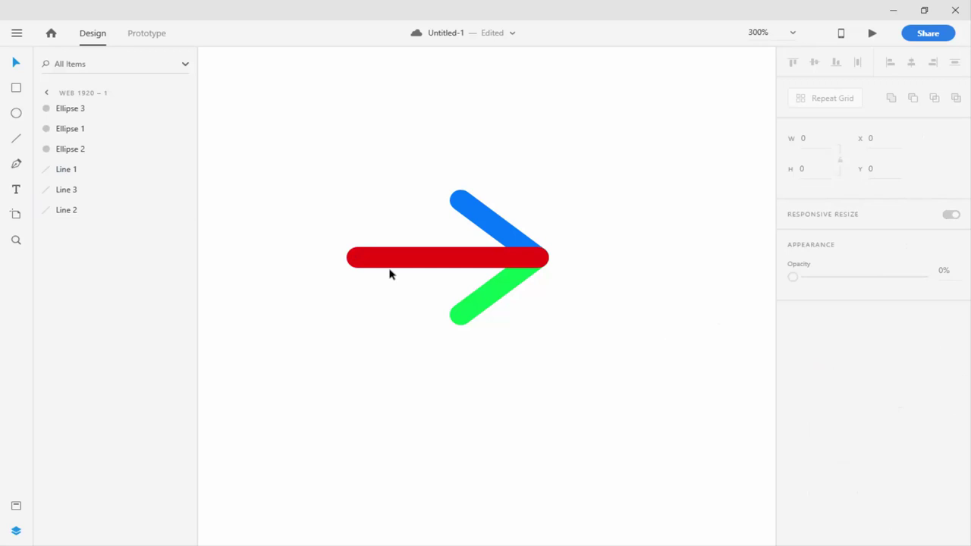
Move the blue line to the top of the arrow's lines in the layer order, then move the green line above it
left_click(487, 214)
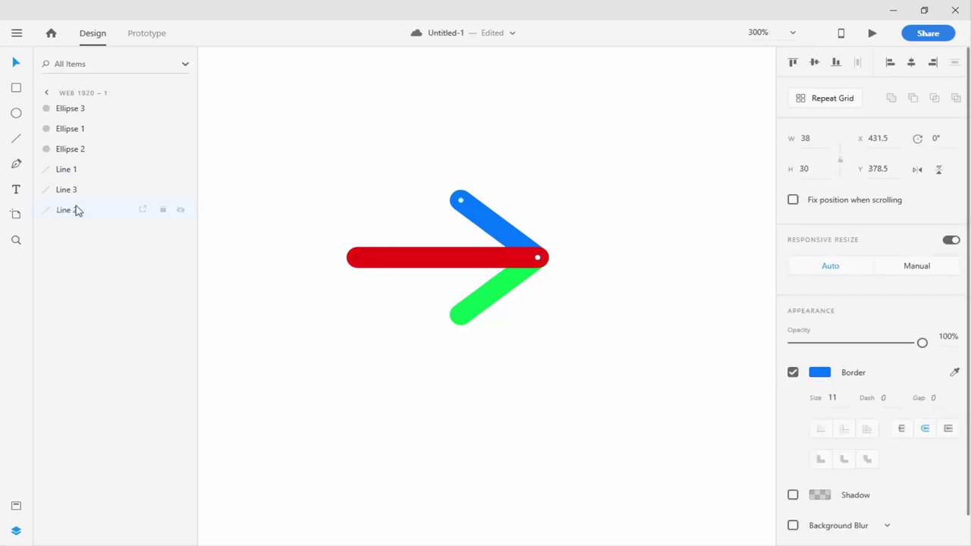
mouse_move(76, 210)
left_mouse_down()
mouse_move(85, 188)
mouse_move(76, 170)
left_mouse_up()
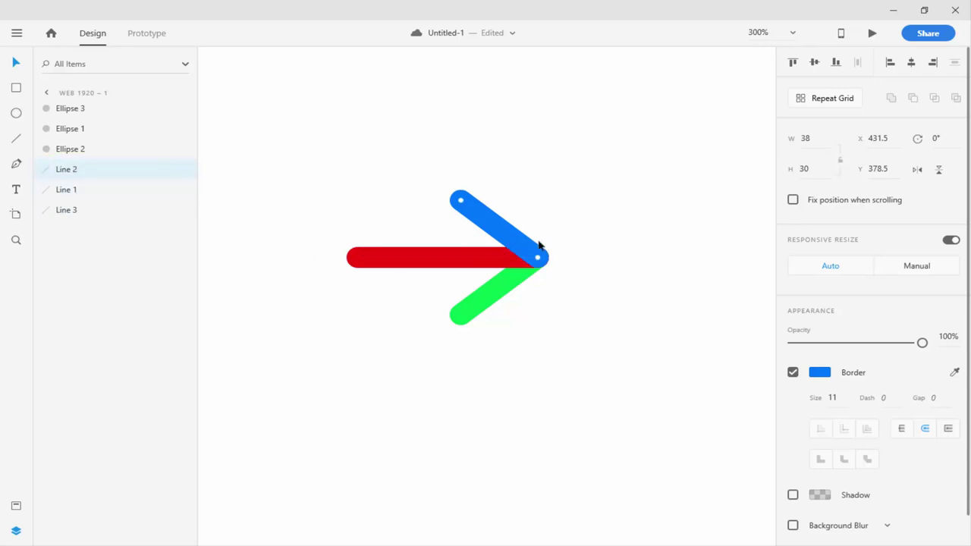
left_click(473, 309)
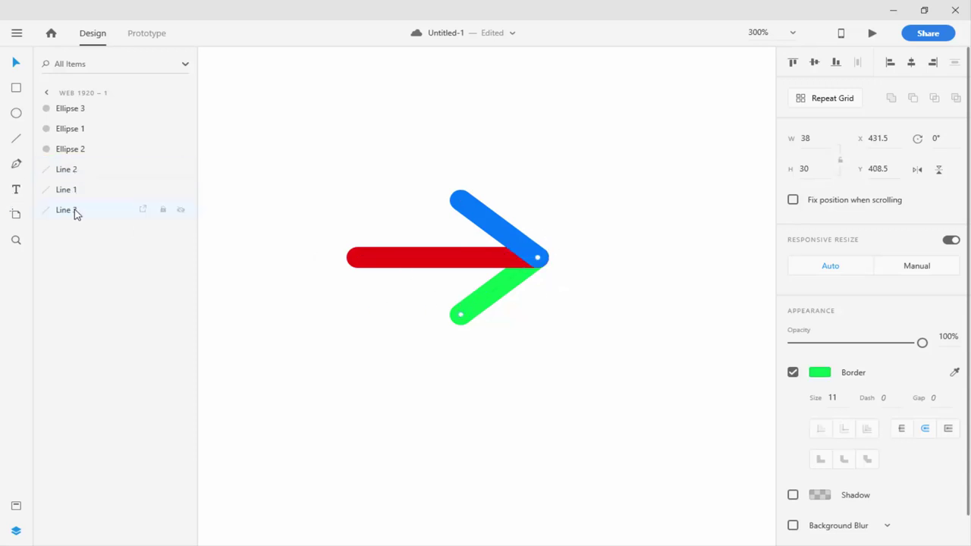
left_click_drag(76, 210, 94, 176)
left_click(566, 393)
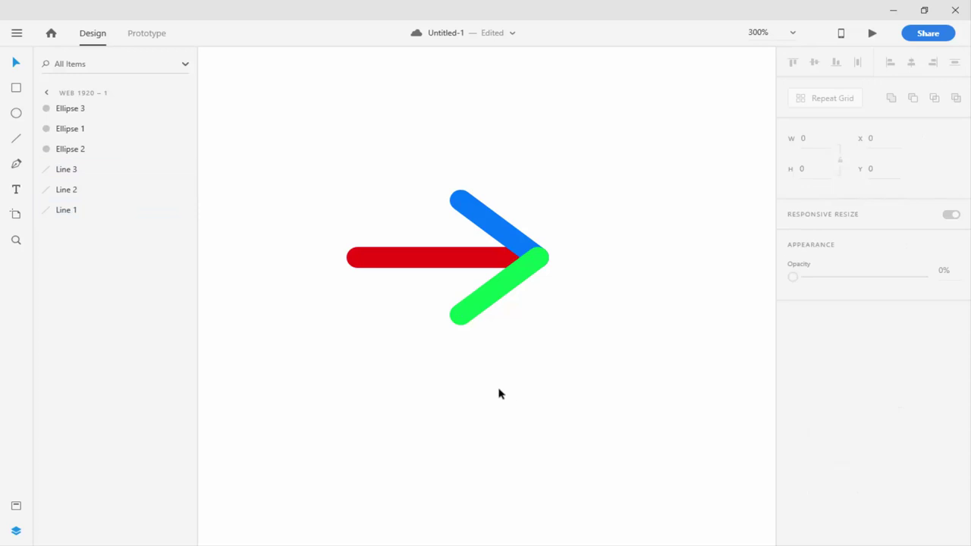
scroll(522, 310, "down", 5)
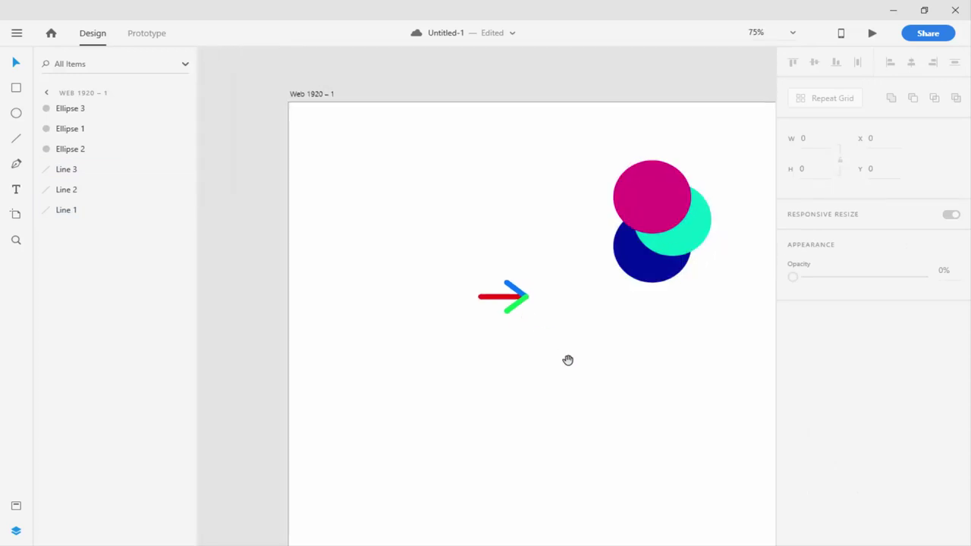
left_click_drag(568, 359, 465, 377)
scroll(478, 373, "down", 2)
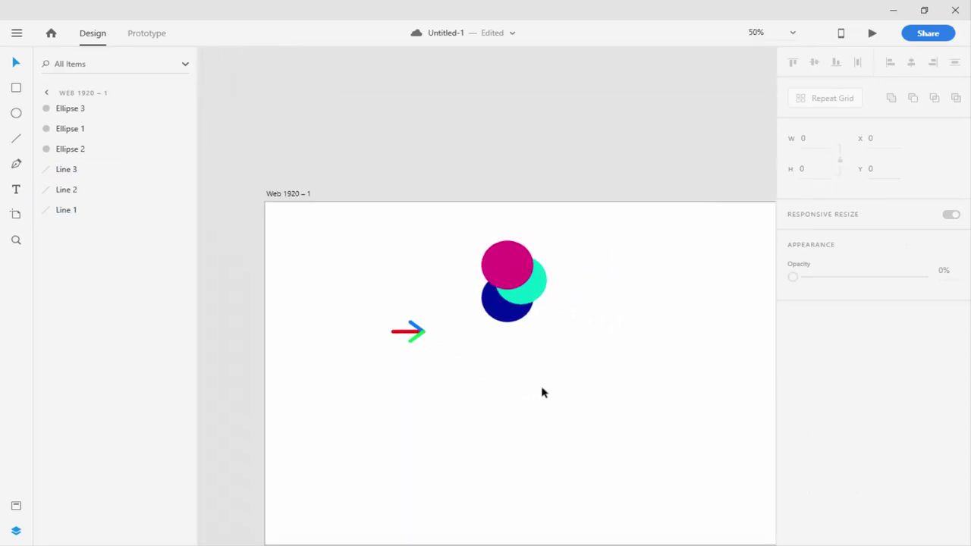
left_click_drag(542, 388, 518, 334)
left_click_drag(628, 481, 418, 235)
left_click(460, 383)
scroll(462, 384, "down", 1)
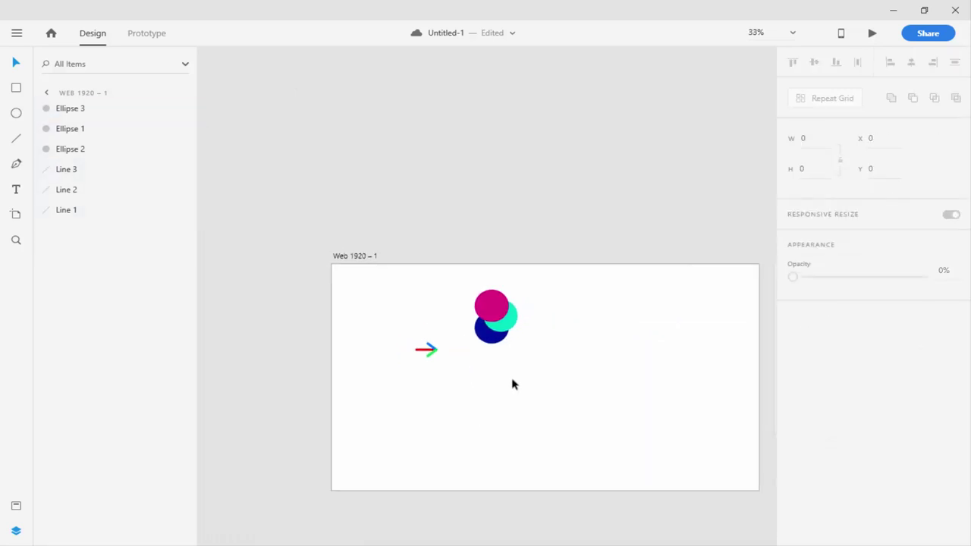
Look at the arrange options available for the magenta circle, without applying any
left_click(502, 321)
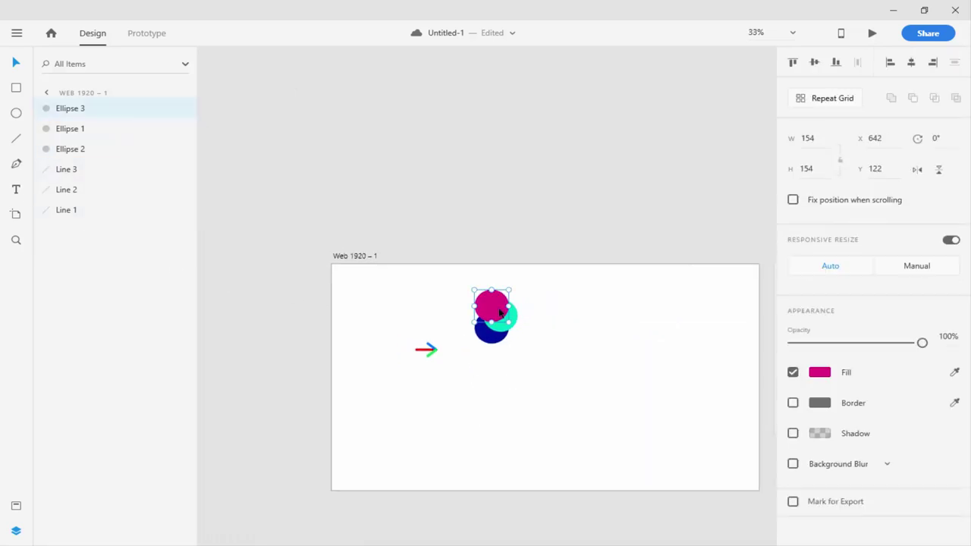
right_click(499, 312)
mouse_move(529, 324)
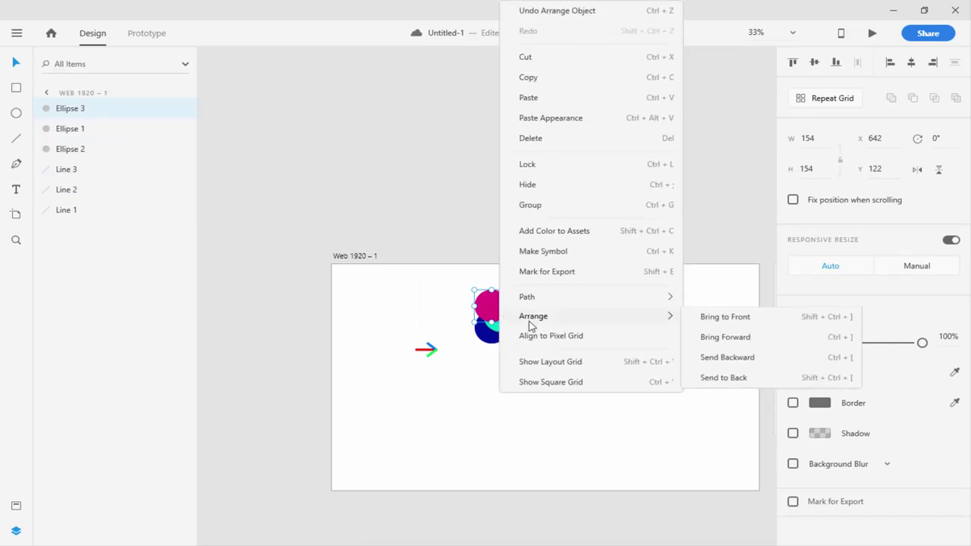
left_click(30, 125)
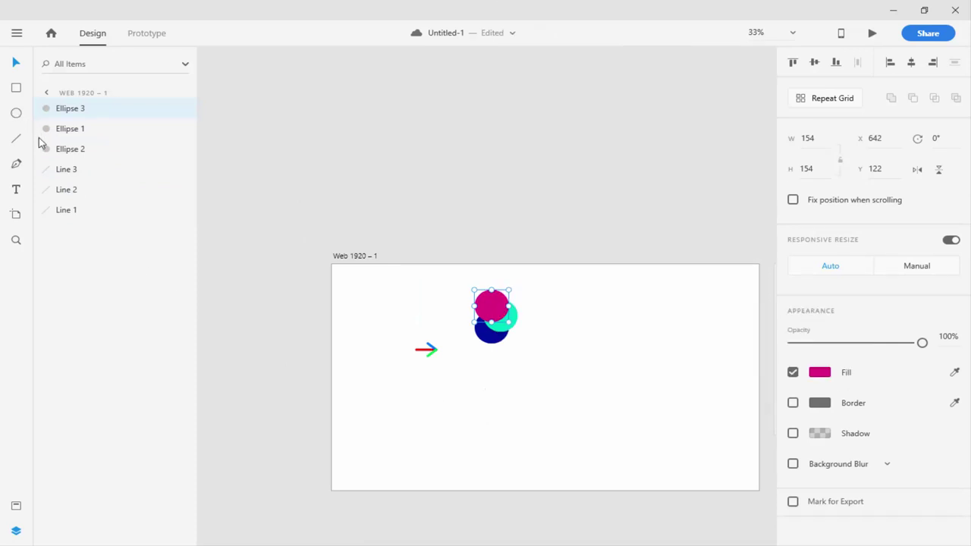
left_click(64, 168)
left_click(396, 300)
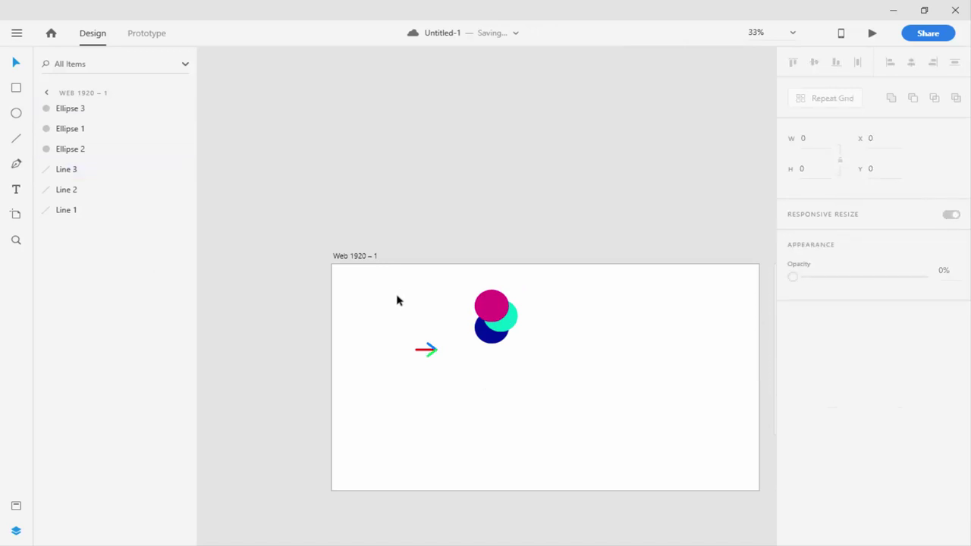
Save the three lines of the grey arrow as a symbol in the document assets
left_click(15, 508)
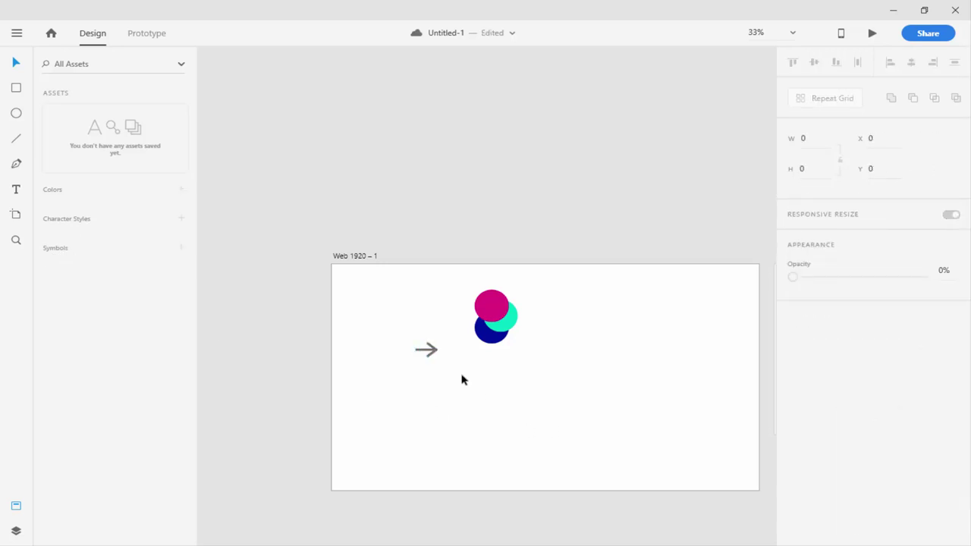
left_click_drag(394, 336, 446, 372)
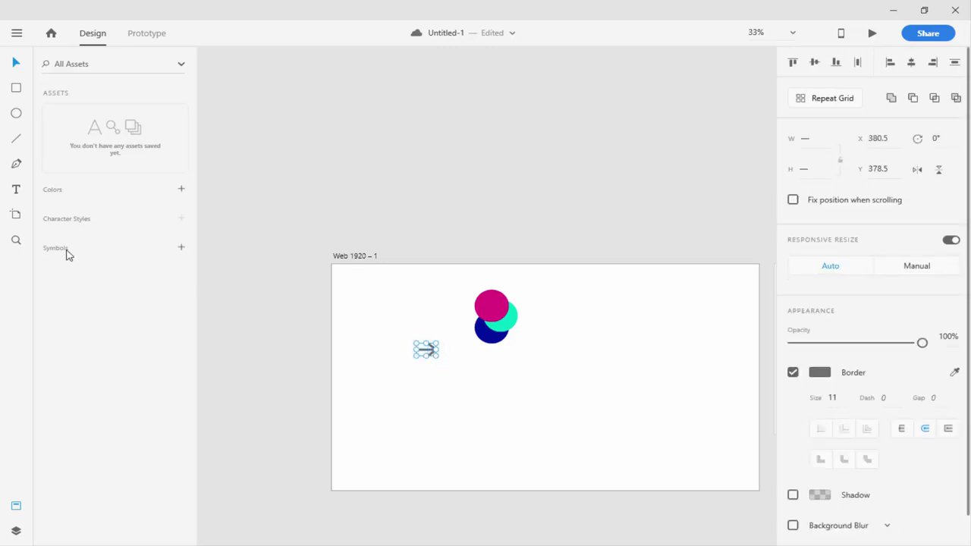
left_click(182, 250)
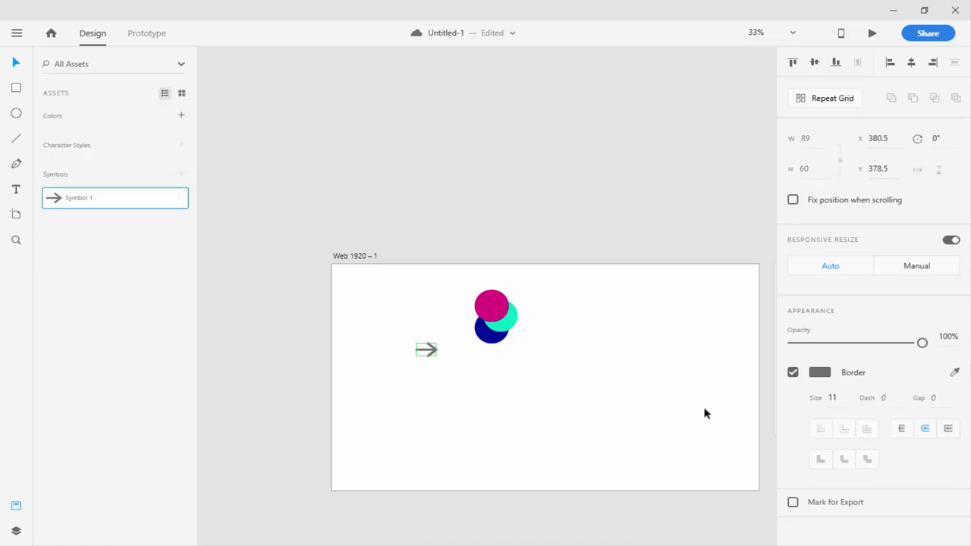
left_click(515, 349)
Save the three overlapping circles together as a second symbol in the assets
left_click_drag(473, 280, 524, 353)
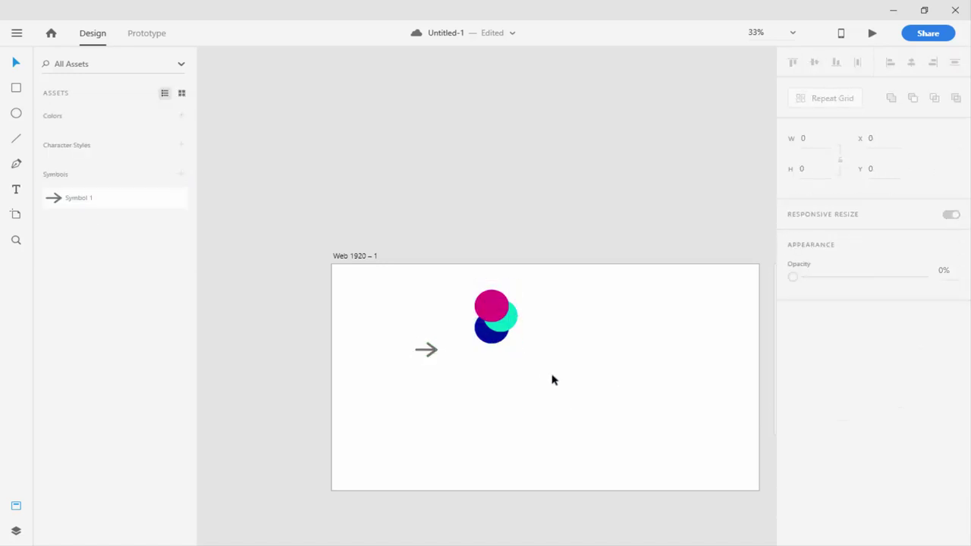
left_click(491, 320)
left_click_drag(449, 273, 542, 374)
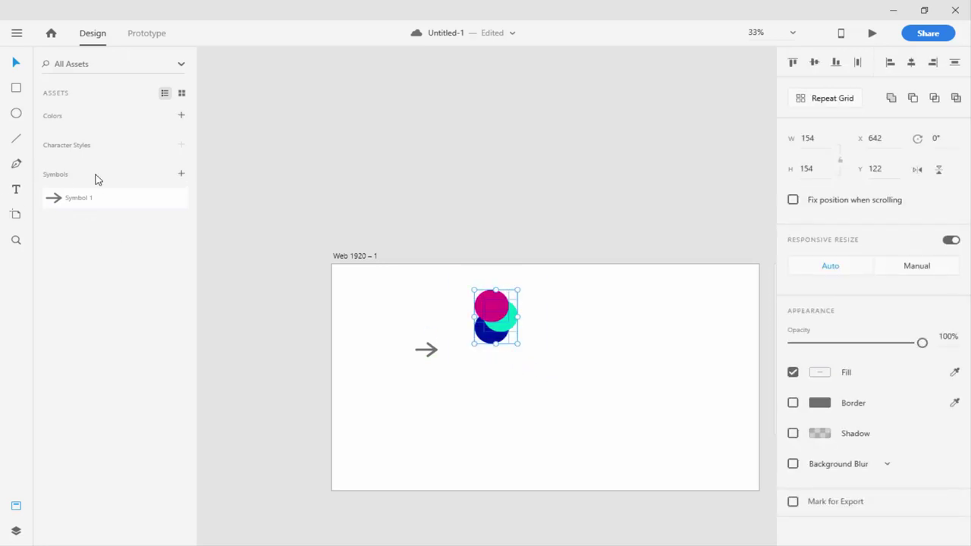
left_click(181, 173)
left_click(363, 379)
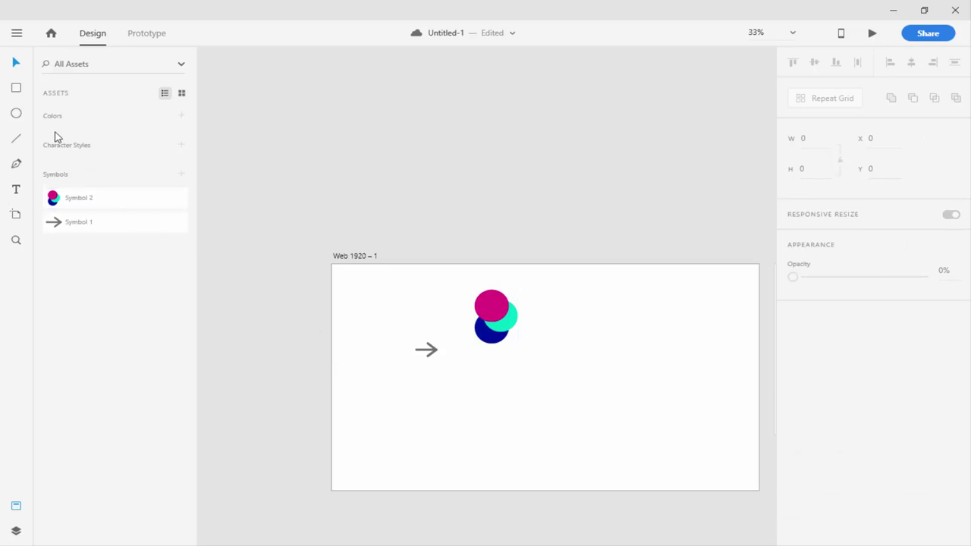
Delete the arrow and the circles from the artboard
left_click_drag(628, 307, 402, 385)
key("Delete")
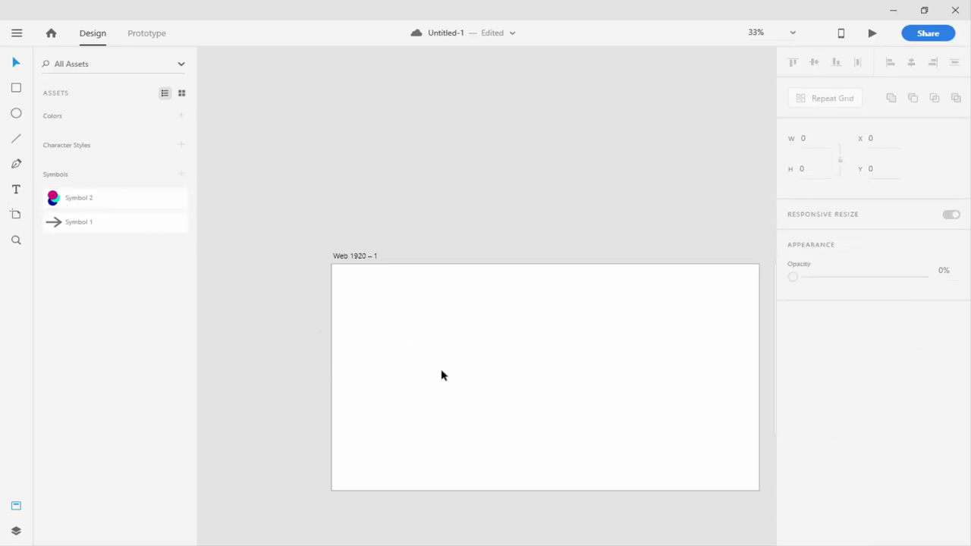
Place an instance of the arrow symbol on the empty artboard and an instance of the circles symbol beside it
double_click(86, 226)
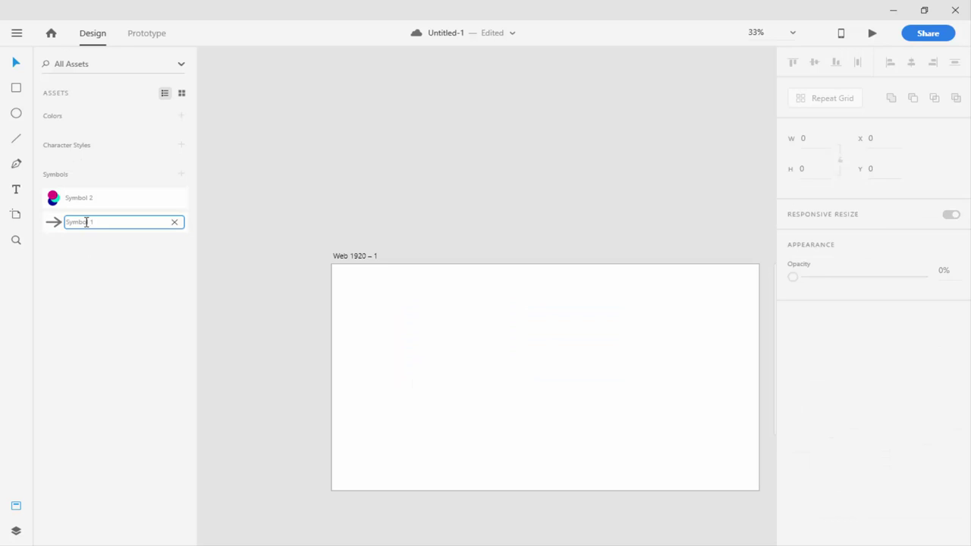
left_click_drag(81, 231, 421, 339)
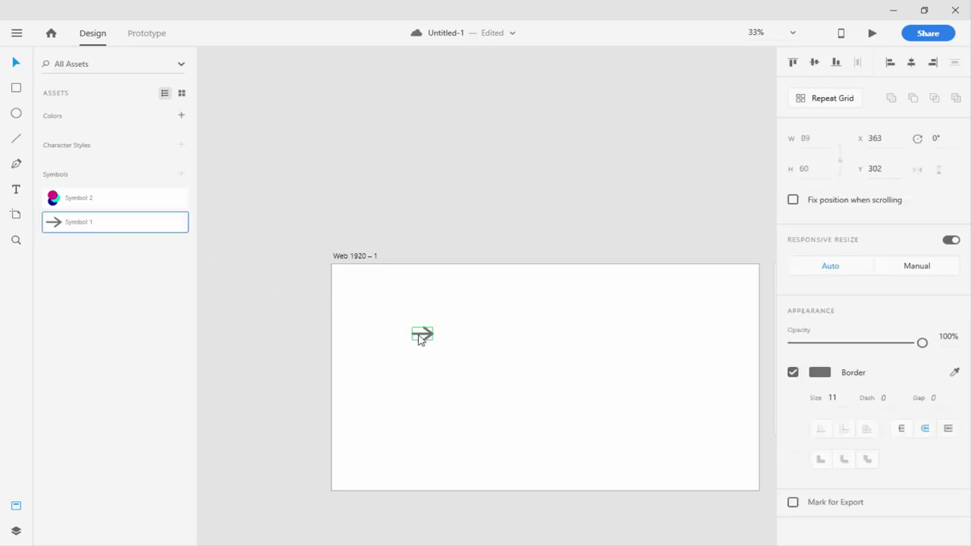
left_click(425, 373)
left_click(71, 204)
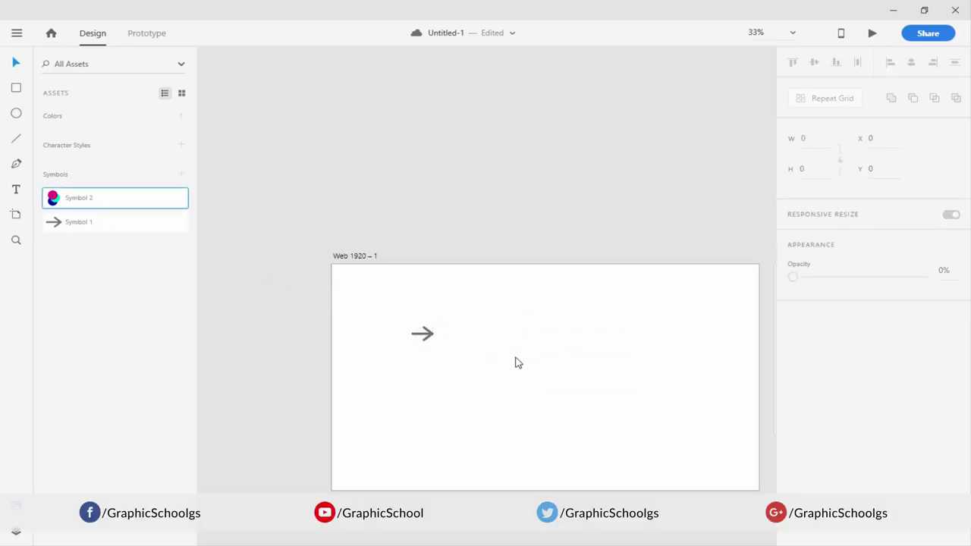
left_click_drag(515, 362, 523, 361)
Draw a rectangle about 939 by 121 over the lower part of the circles and fill it with red #E81818
key("r")
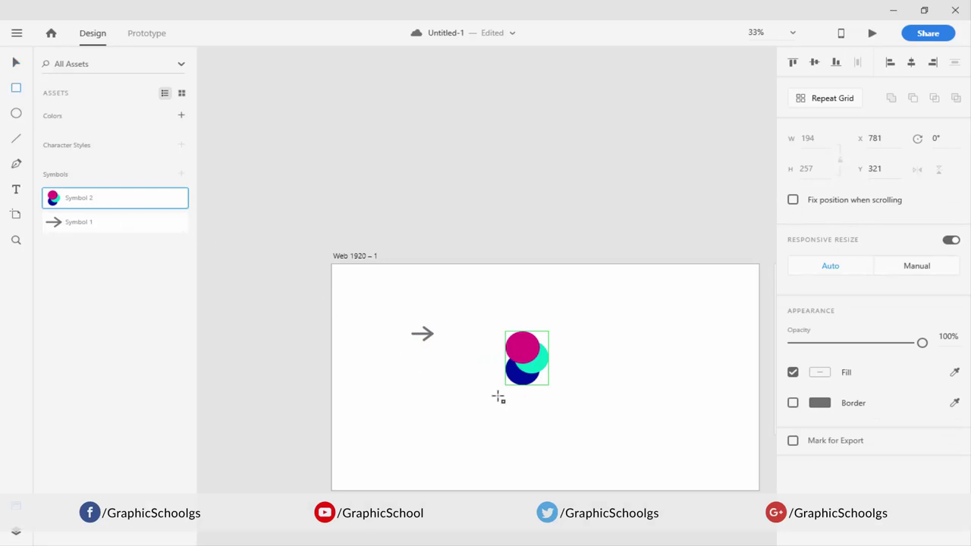
mouse_move(393, 377)
left_mouse_down()
mouse_move(579, 436)
mouse_move(603, 402)
left_mouse_up()
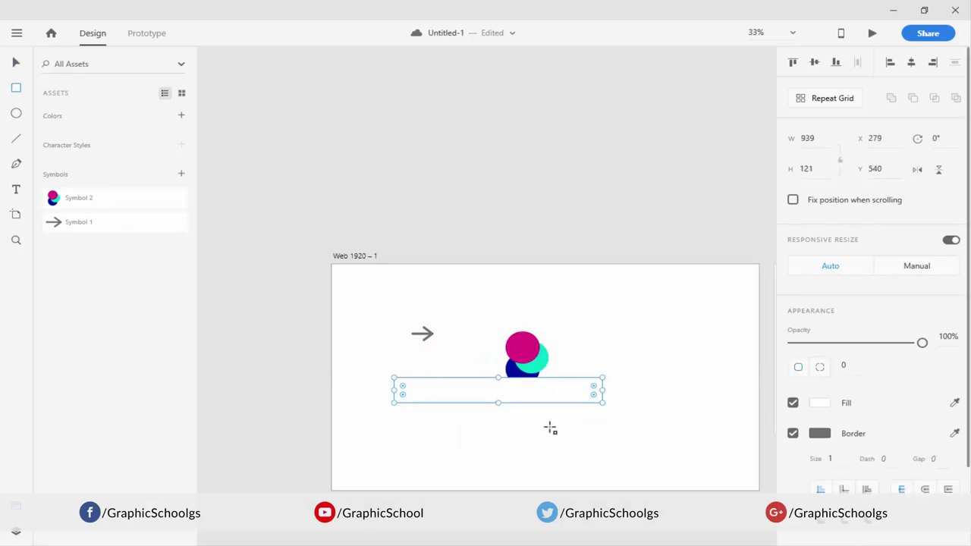
left_click(821, 404)
left_click_drag(726, 376, 721, 338)
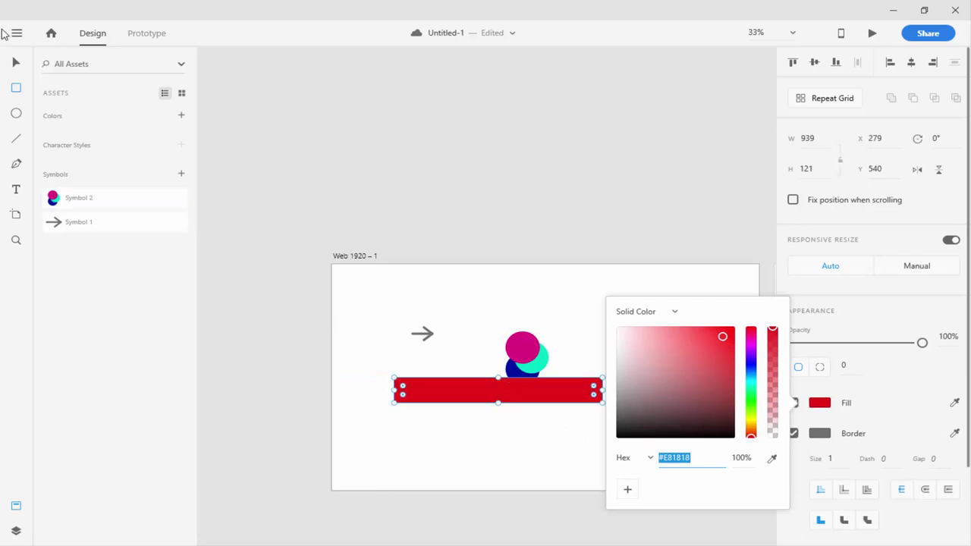
Duplicate the red rectangle slightly below and to the right, at about X 363, Y 616, and fill the copy with darker red
left_click(14, 64)
left_click_drag(556, 400, 576, 418)
left_click(822, 407)
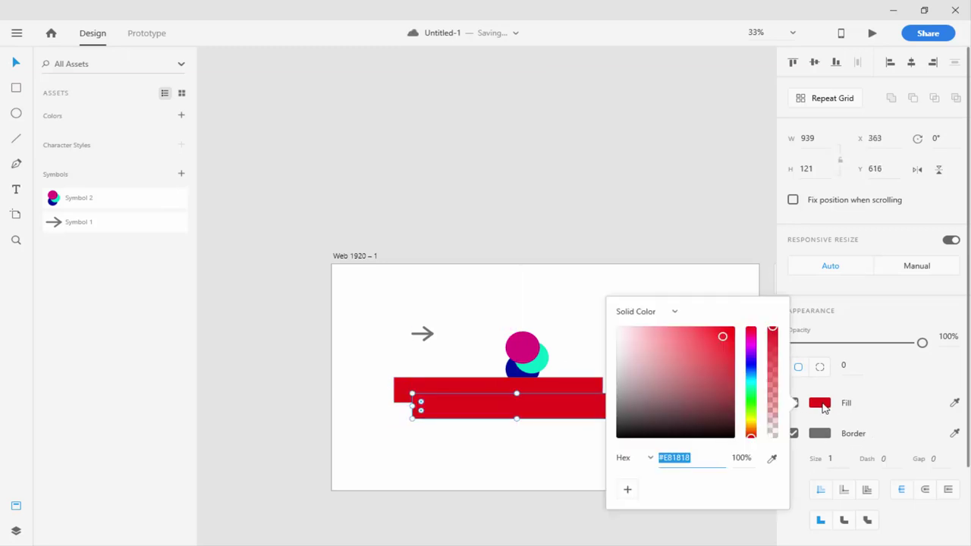
left_click(730, 355)
left_click(596, 355)
Move both red rectangles together below the circles, to about X 215, Y 813, near the artboard's lower edge
left_click(447, 381)
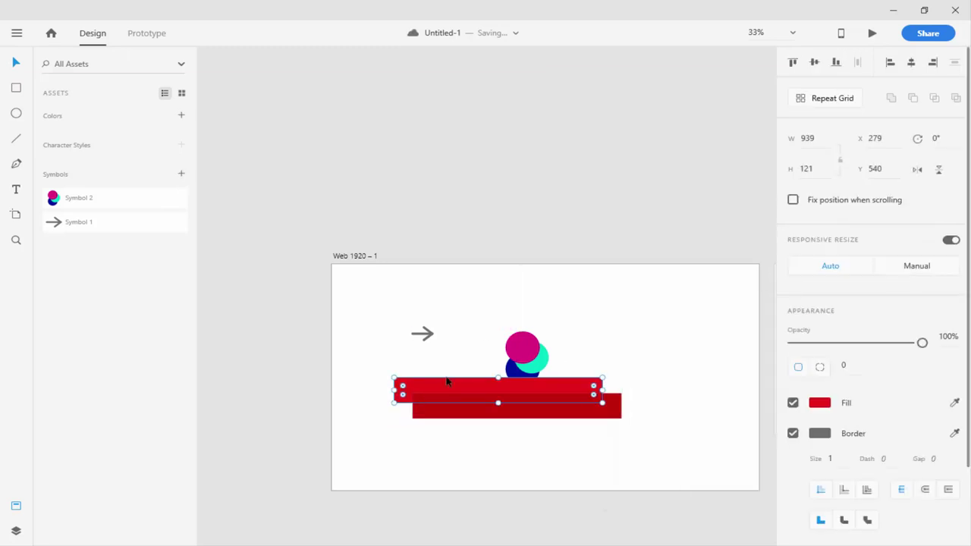
left_click(458, 402, "shift")
left_click_drag(458, 403, 436, 462)
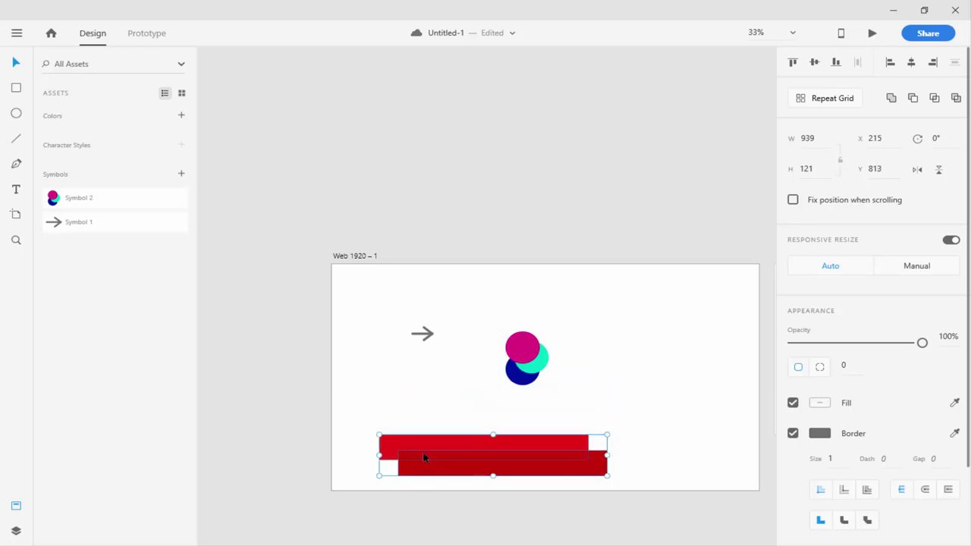
Save the two red rectangles as a symbol in the assets and delete all artwork from the artboard
left_click(182, 176)
left_click_drag(677, 315, 367, 505)
key("Delete")
Place an instance of the red rectangles symbol and one of the arrow symbol on the artboard in turn, deleting each
left_click_drag(74, 202, 528, 460)
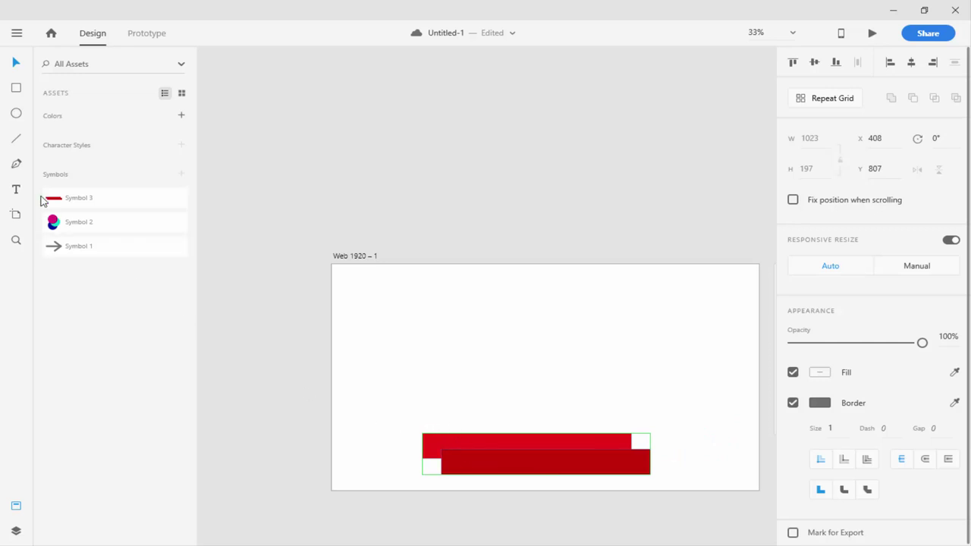
key("Delete")
left_click_drag(85, 246, 434, 373)
left_click_drag(479, 338, 412, 417)
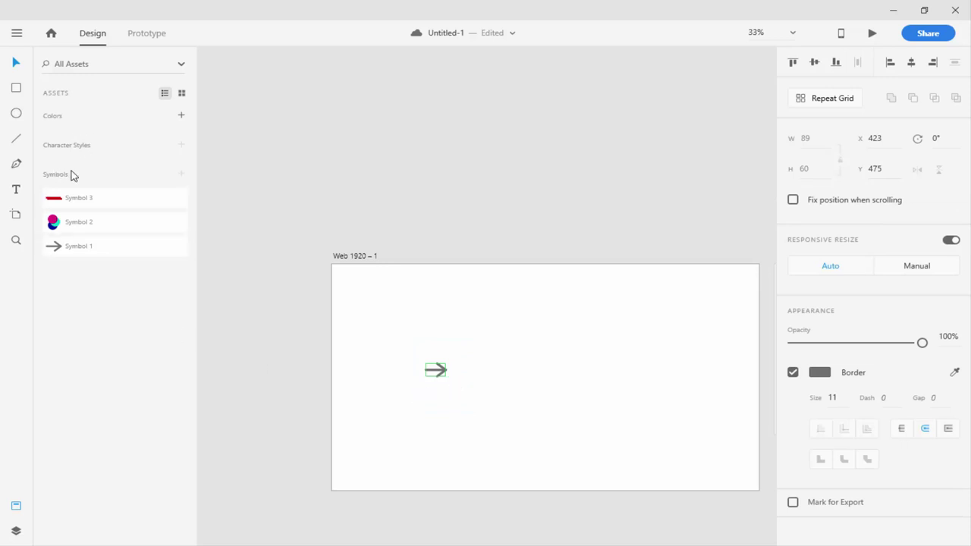
key("Delete")
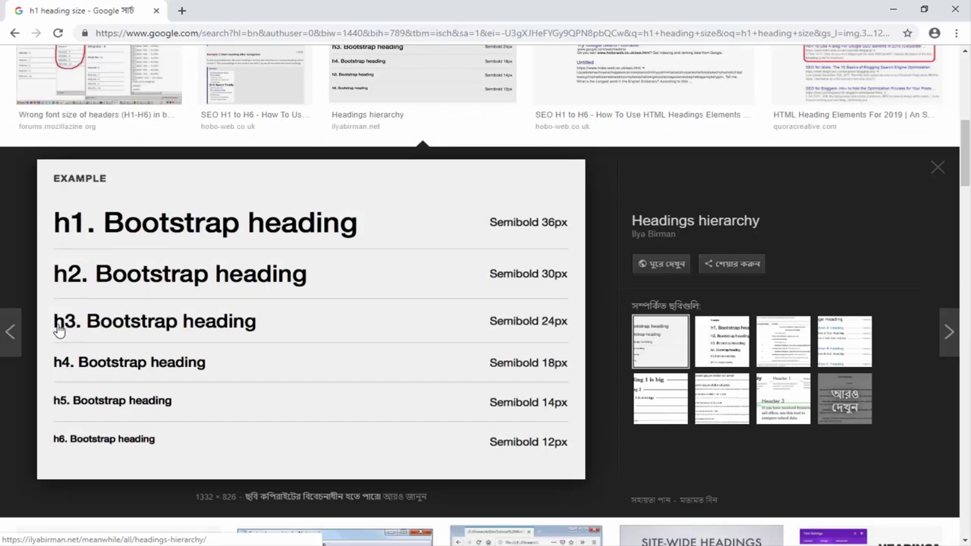
Examine the h1 to h6 font sizes in the Headings hierarchy image result and switch back to Adobe XD
scroll(188, 299, "up", 3)
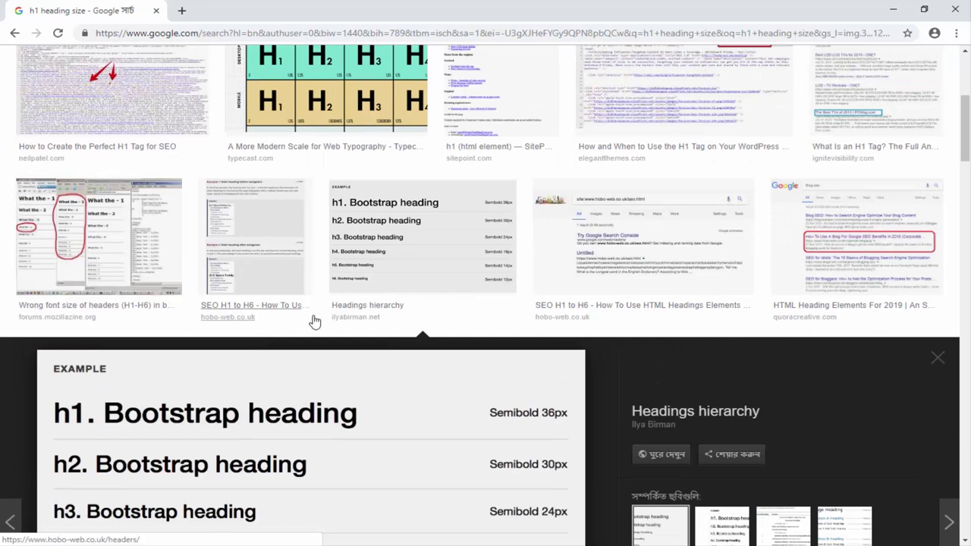
scroll(414, 323, "up", 1)
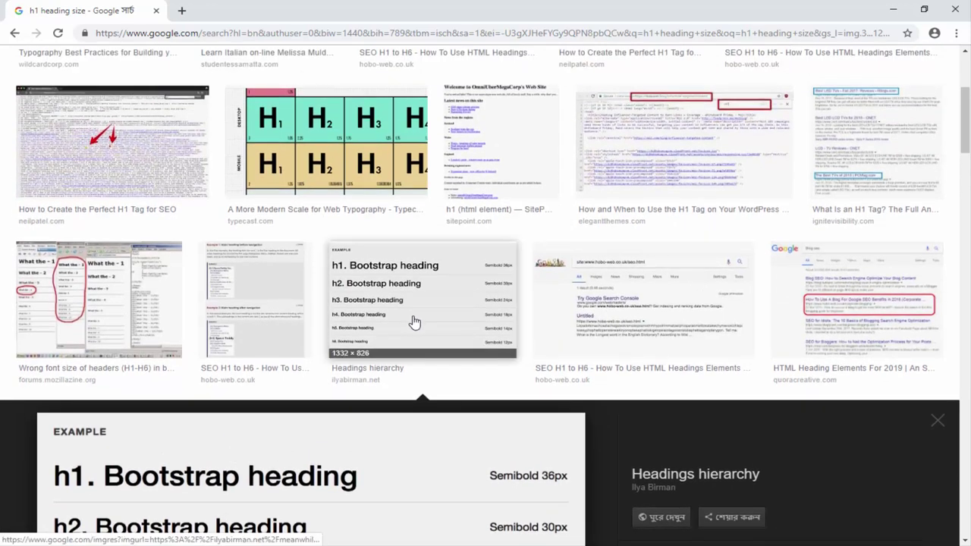
scroll(414, 322, "down", 5)
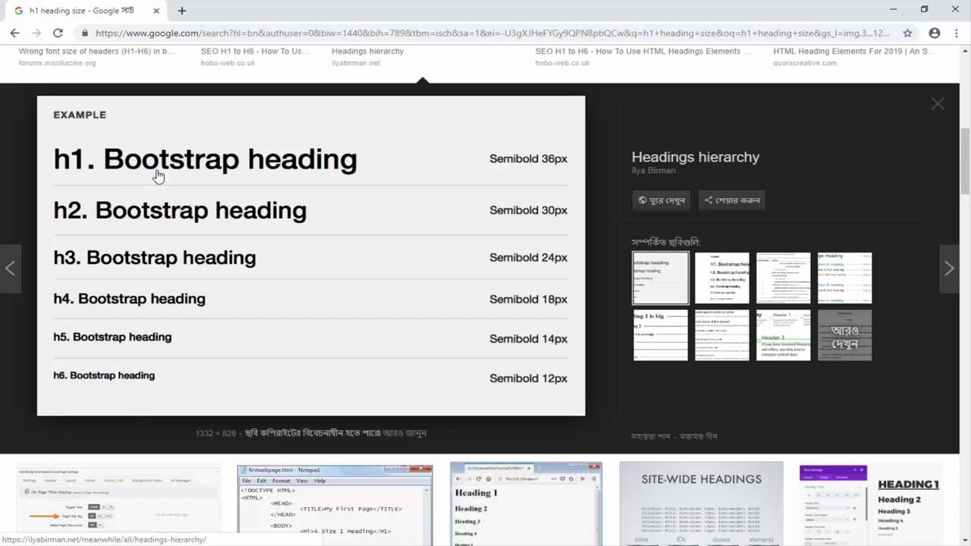
mouse_move(578, 545)
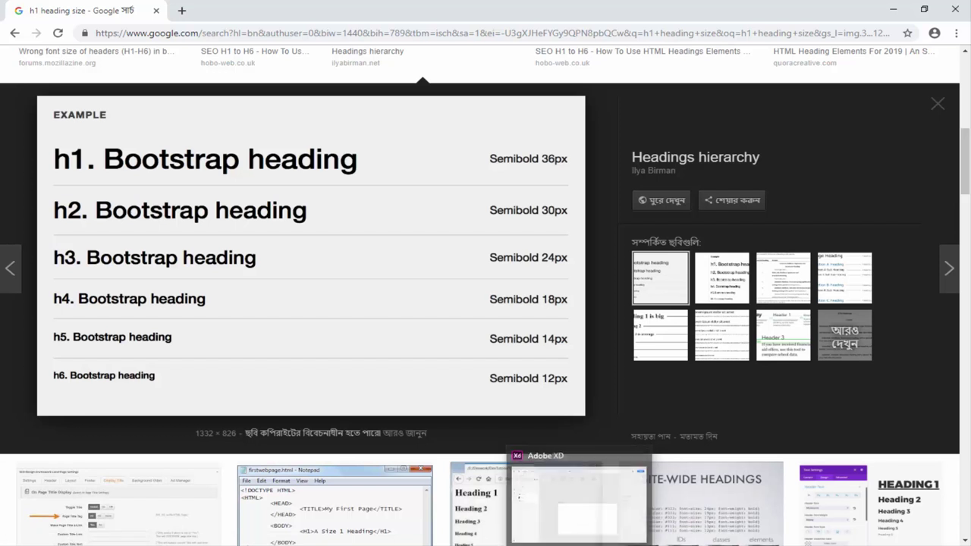
left_click(578, 544)
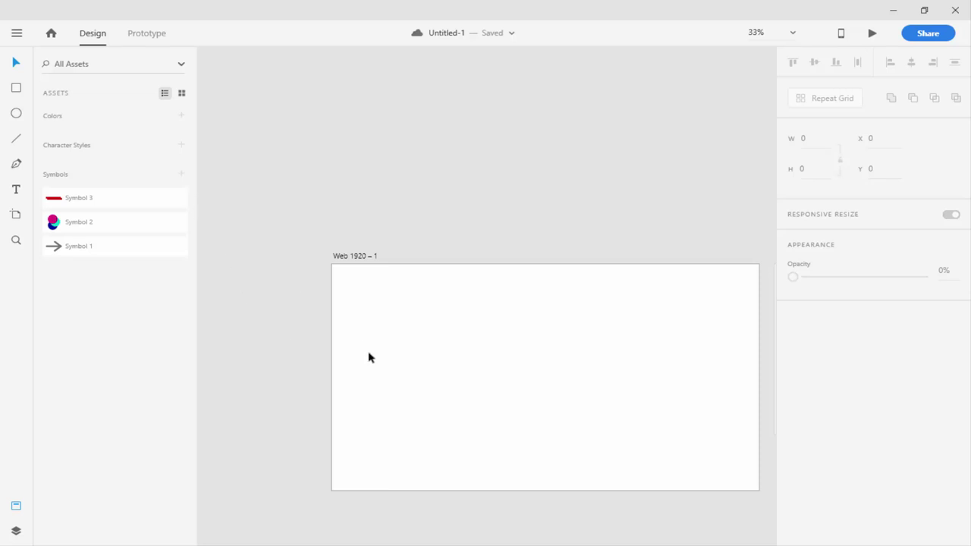
Add the text "Bootstrap Heading" to the Web 1920 – 1 artboard at about X 315, Y 442
left_click_drag(458, 351, 400, 277)
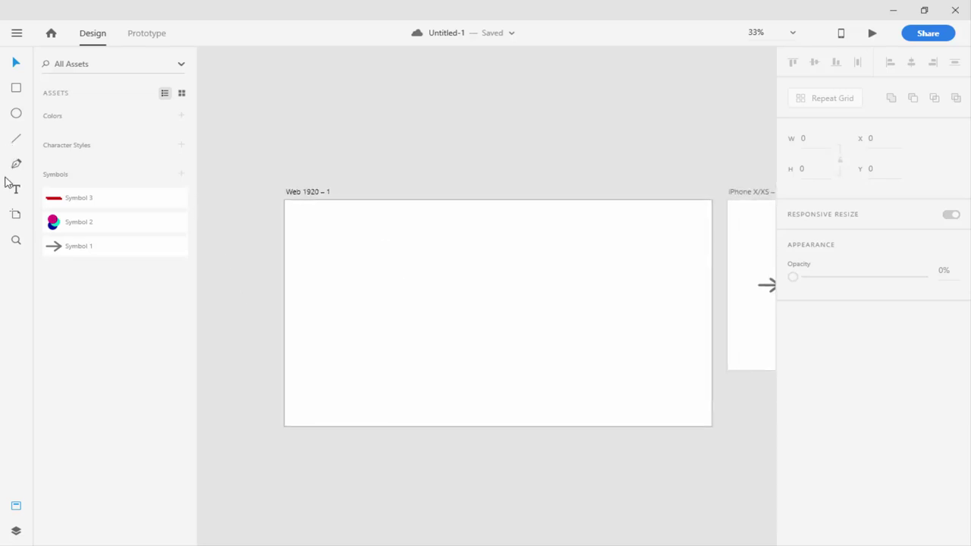
left_click(16, 190)
left_click(354, 291)
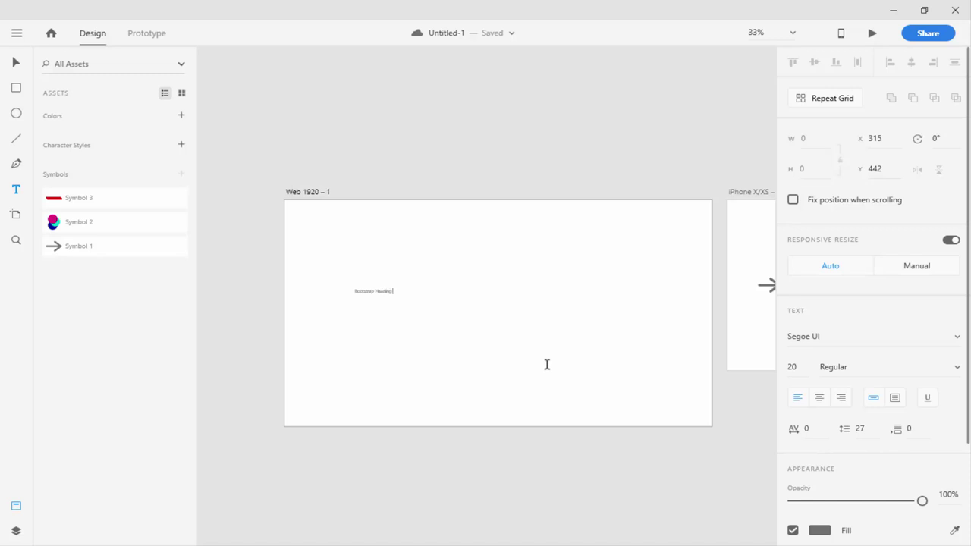
left_click(16, 62)
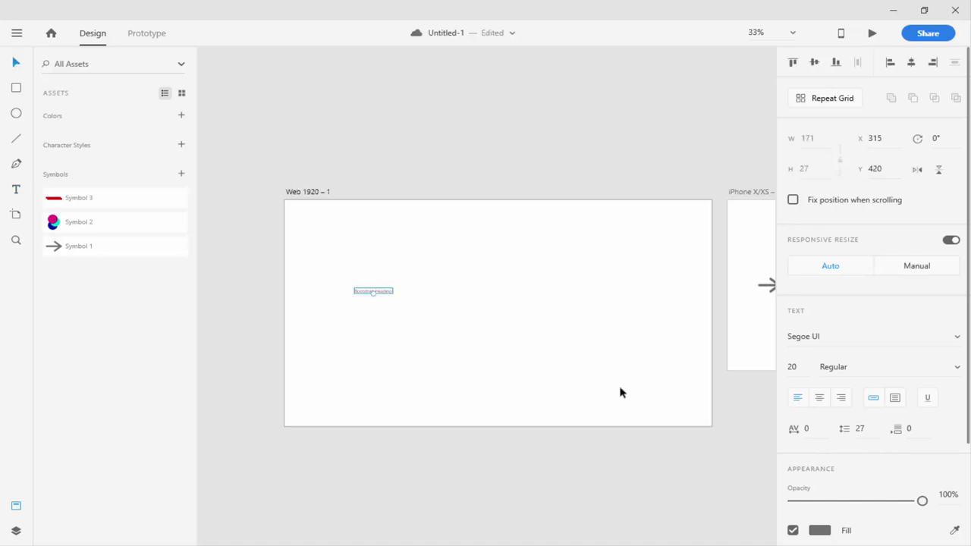
Enlarge the Bootstrap Heading text to a font size of about 177 and shift it left to about X 218
key("alt")
left_click_drag(796, 372, 797, 91)
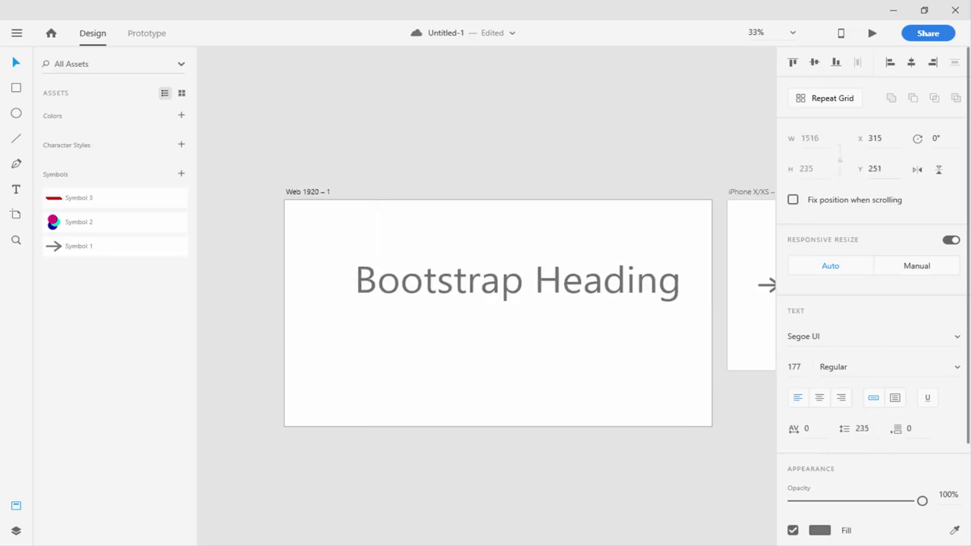
left_click_drag(564, 299, 545, 298)
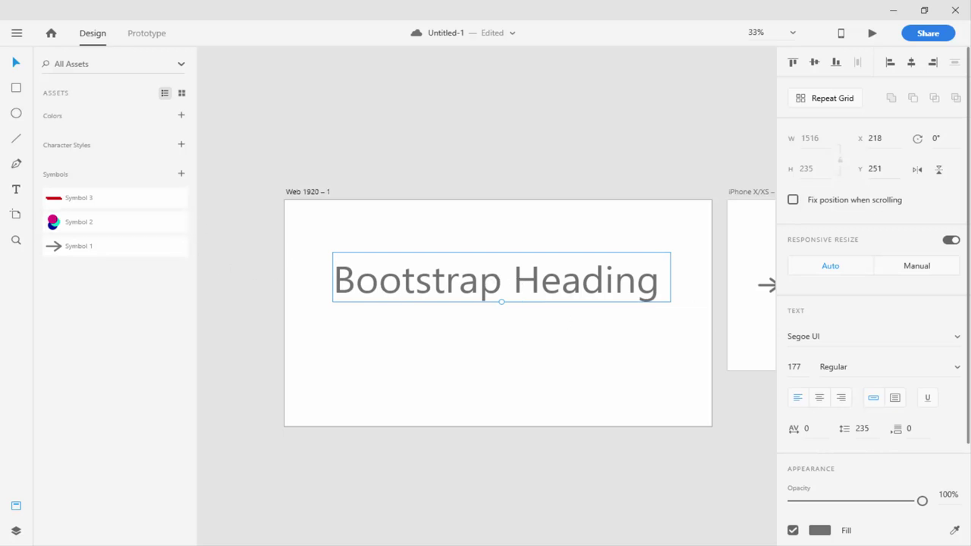
Check the h1 size in the browser's heading reference and set the Bootstrap Heading text's font size to 36
key("alt+Tab")
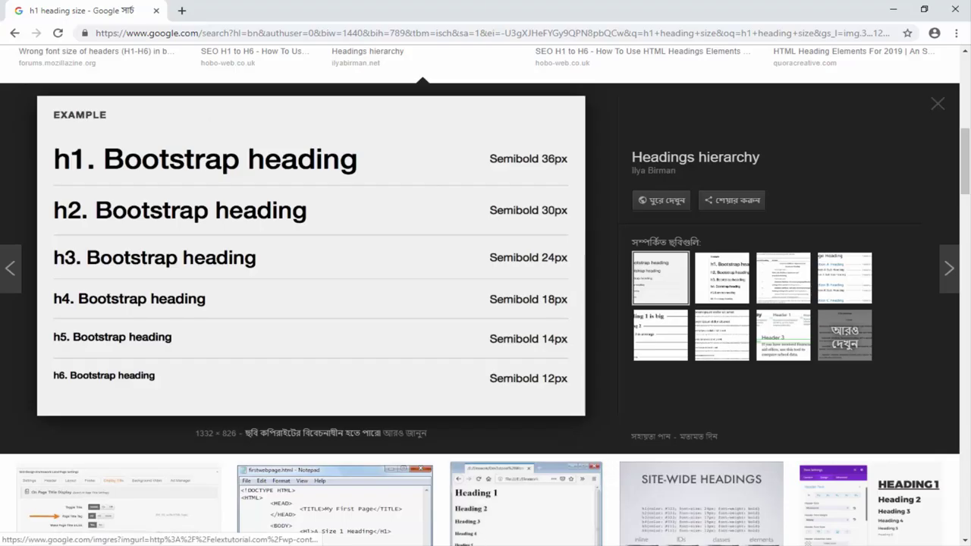
key("alt+Tab")
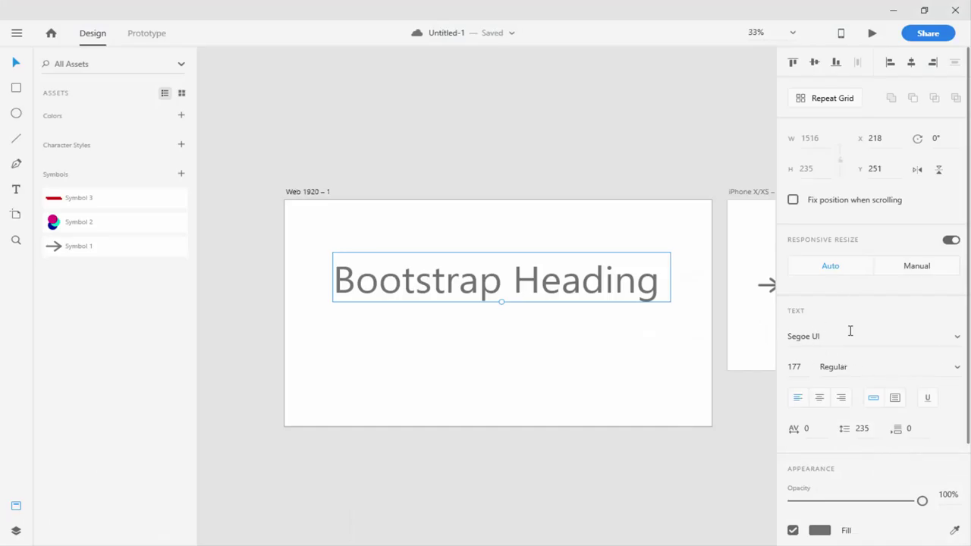
scroll(850, 330, "down", 3)
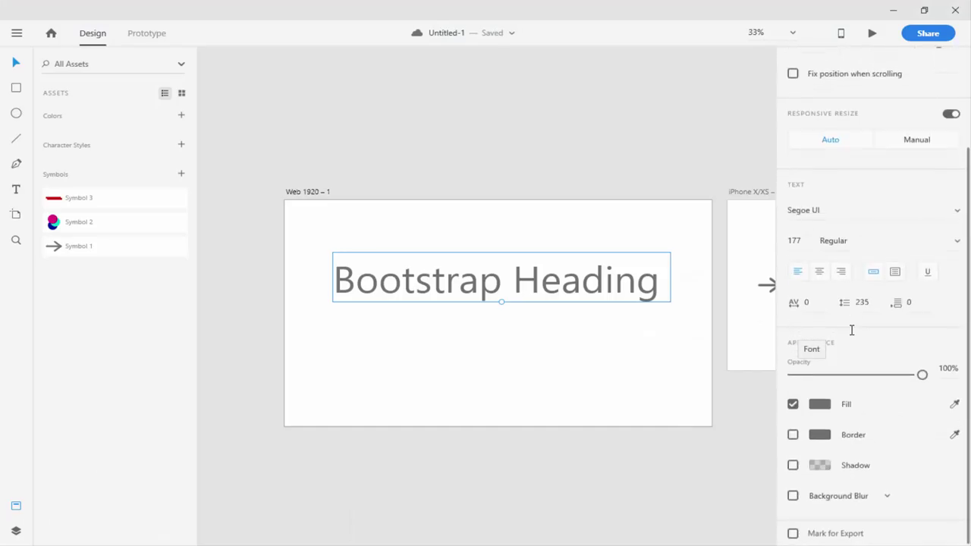
double_click(796, 237)
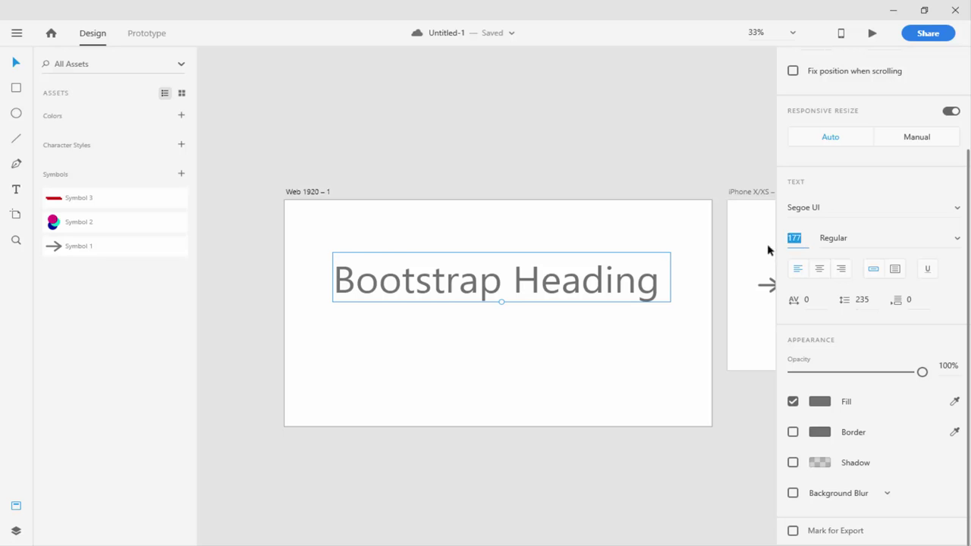
type("36")
key("Return")
Set the font weight of the Bootstrap Heading text to Semibold
left_click(331, 289)
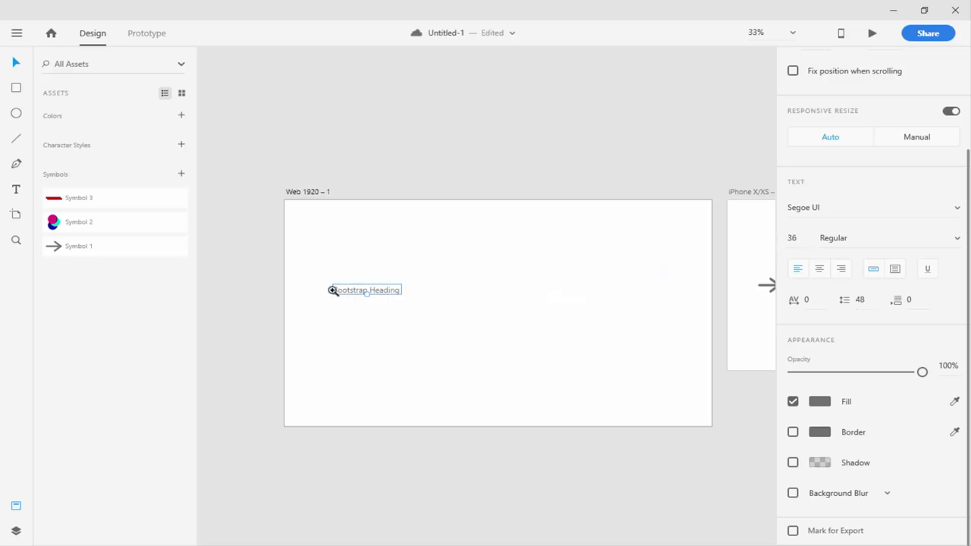
scroll(372, 293, "up", 3)
left_click_drag(321, 292, 395, 272)
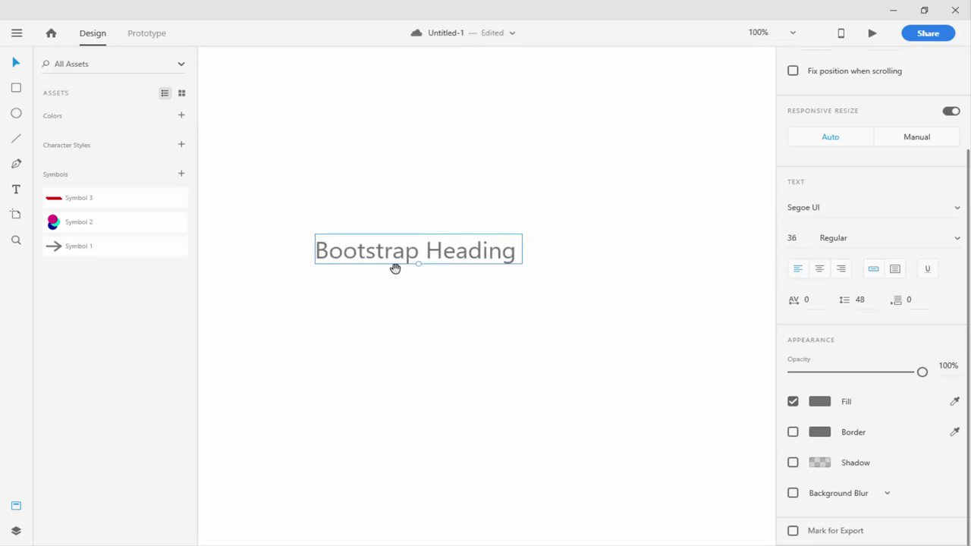
left_click(957, 238)
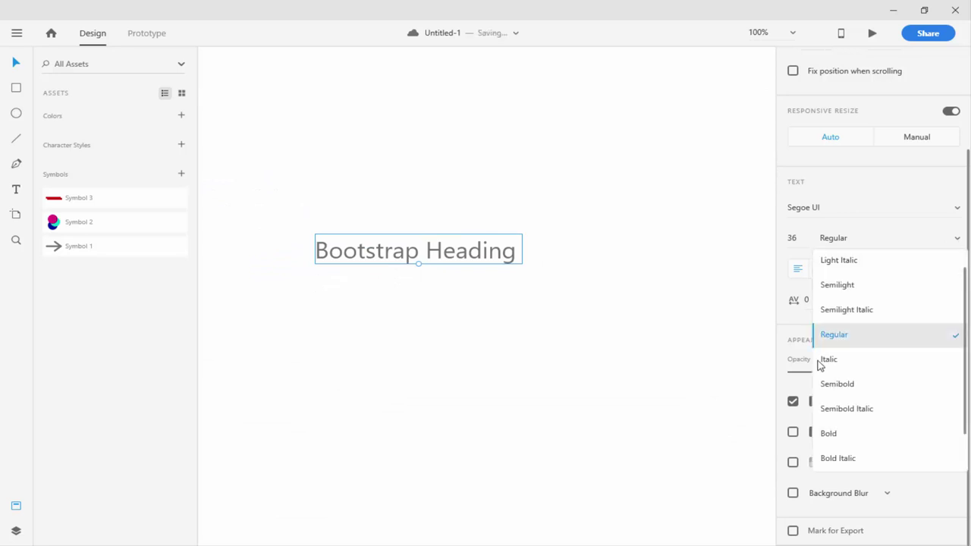
left_click(819, 382)
left_click(425, 259)
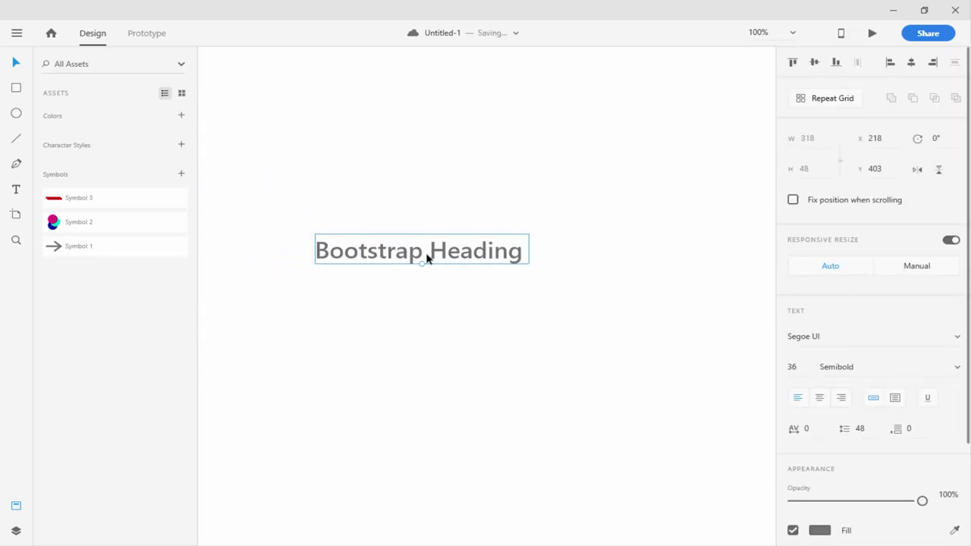
Change the fill colour of the Bootstrap Heading text to a bright turquoise green
scroll(427, 256, "up", 5)
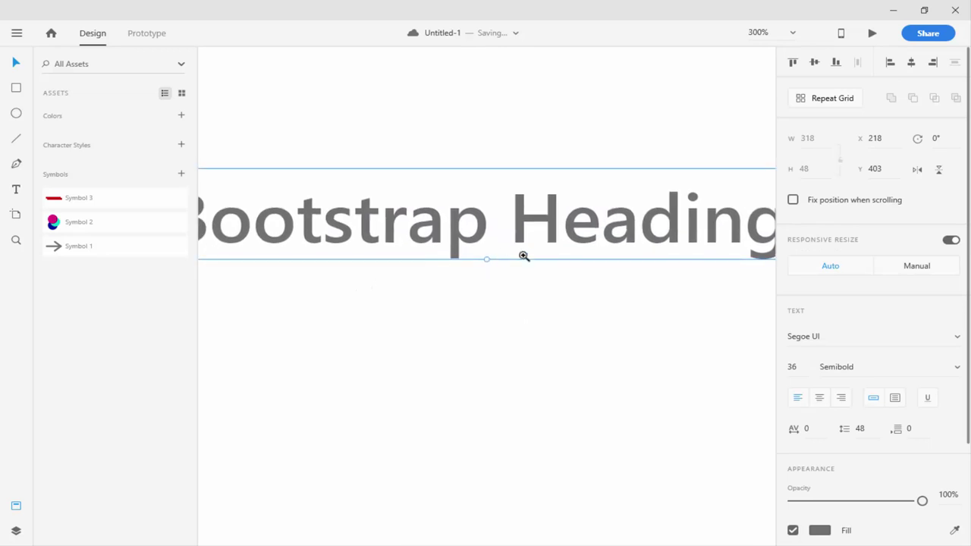
scroll(522, 256, "down", 2)
scroll(553, 191, "down", 1)
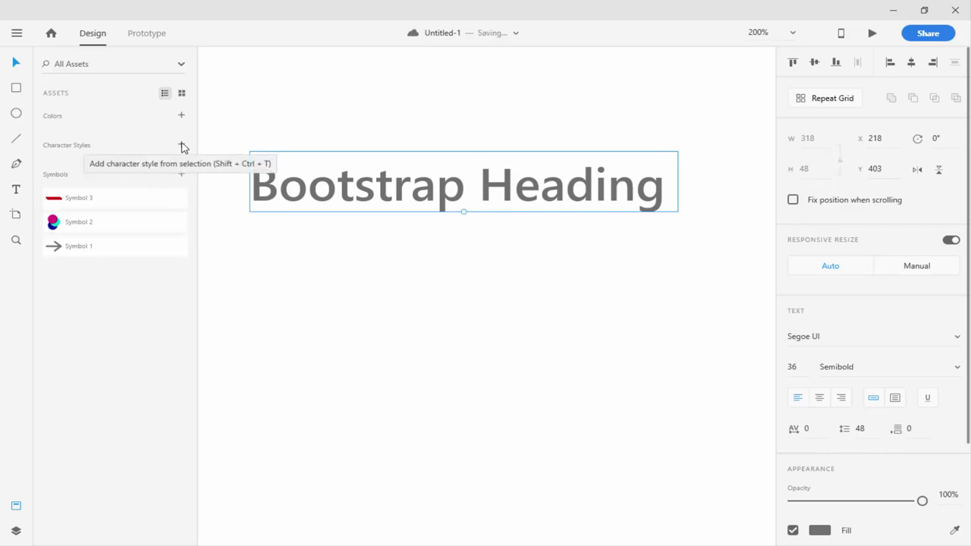
scroll(788, 477, "down", 3)
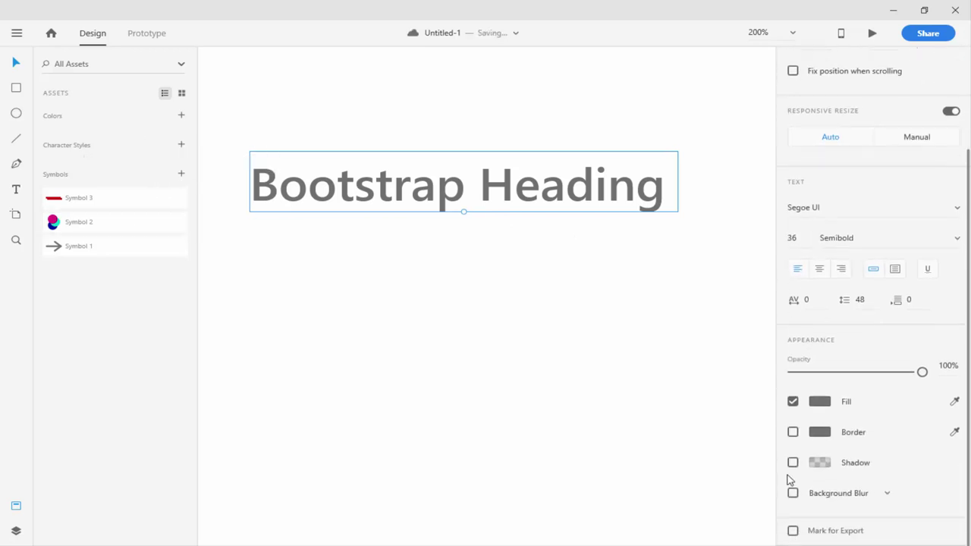
left_click(820, 402)
left_click(723, 326)
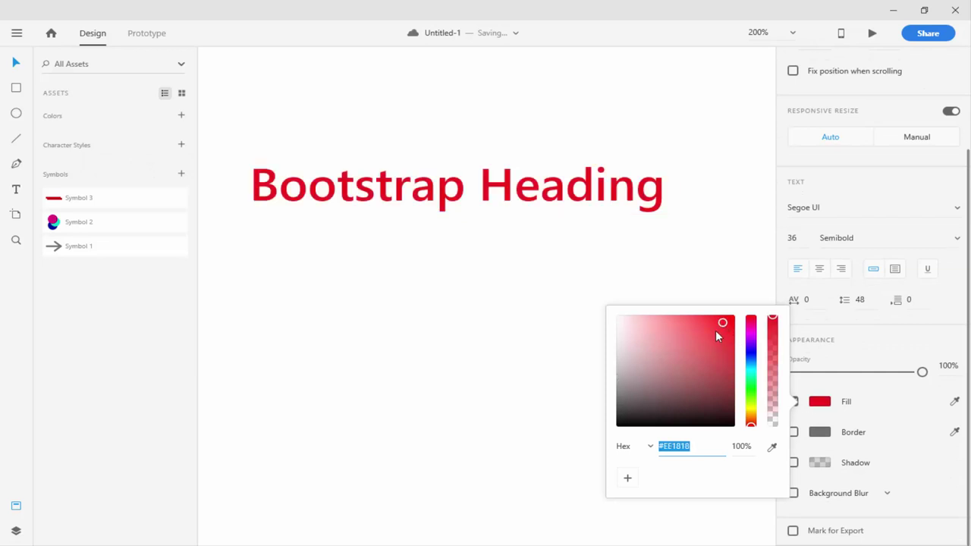
left_click(750, 376)
left_click(836, 331)
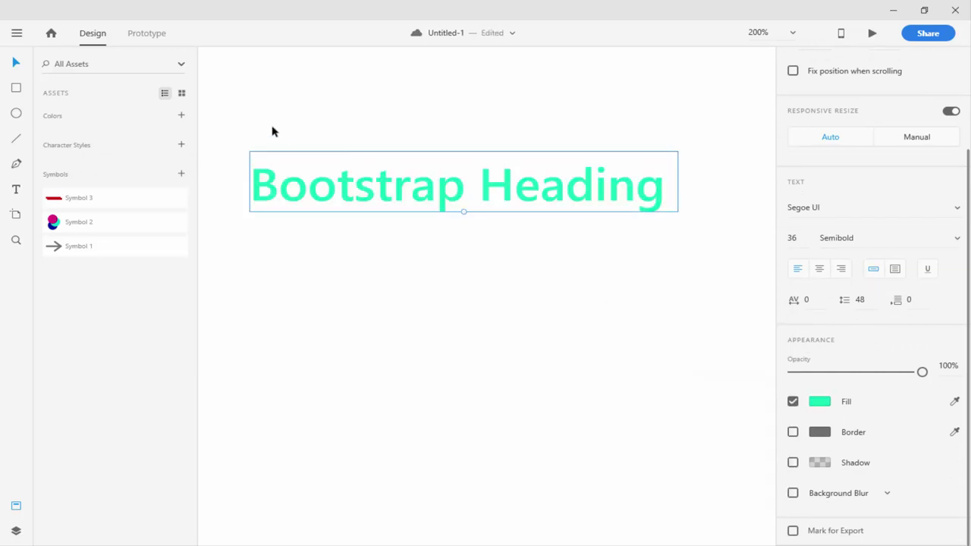
Save the Bootstrap Heading text's formatting as a character style in the assets, keeping the default style name
left_click(181, 144)
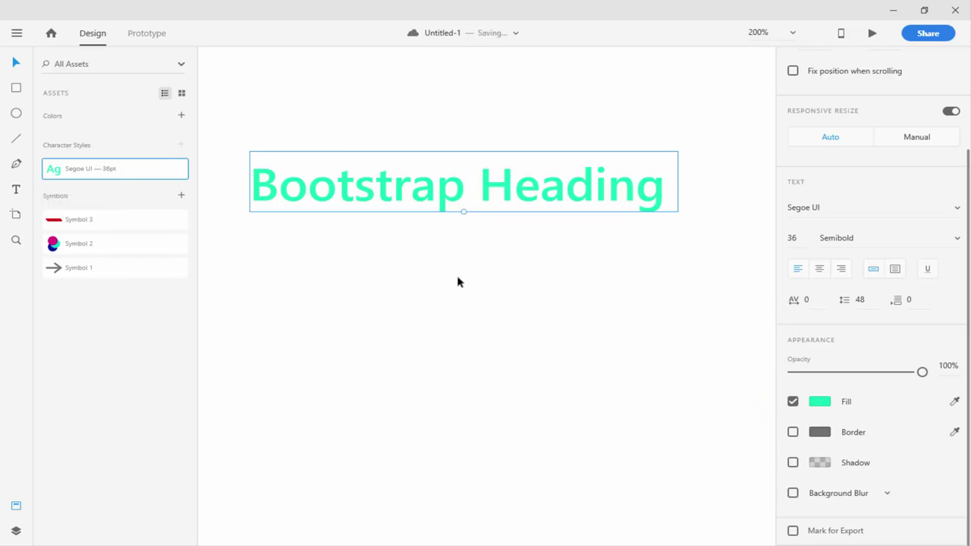
double_click(96, 172)
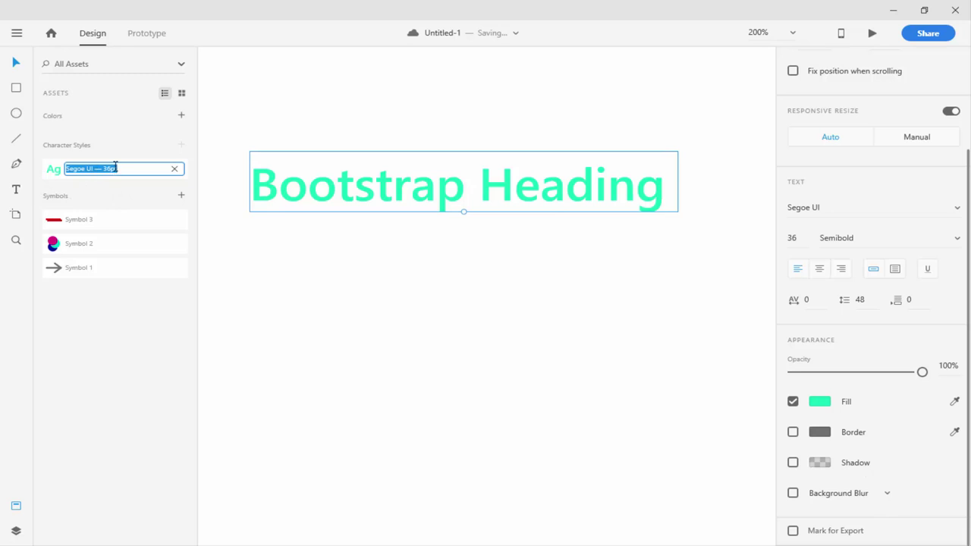
key("Return")
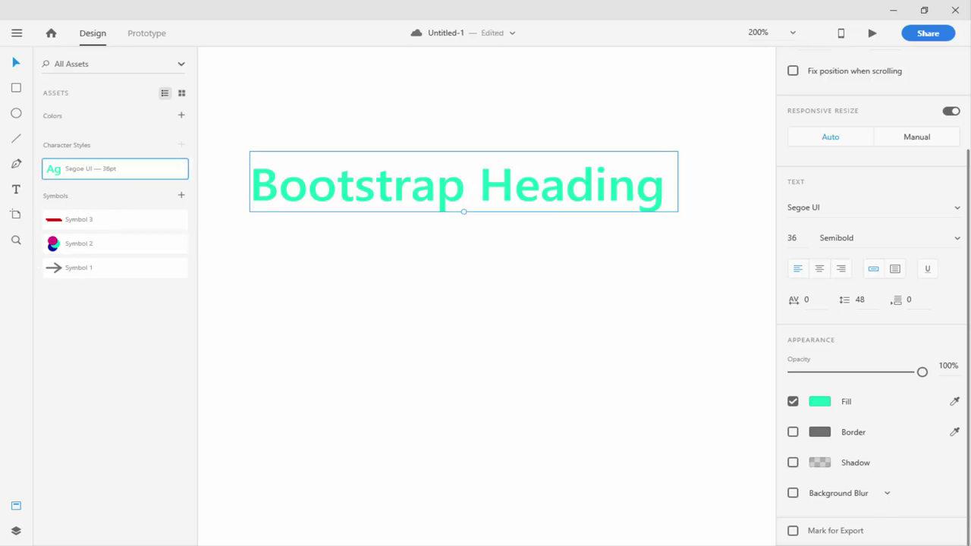
Display the artboard's layers and draw a rectangle about 54 by 50 below the heading, at about X 289, Y 544
left_click(17, 531)
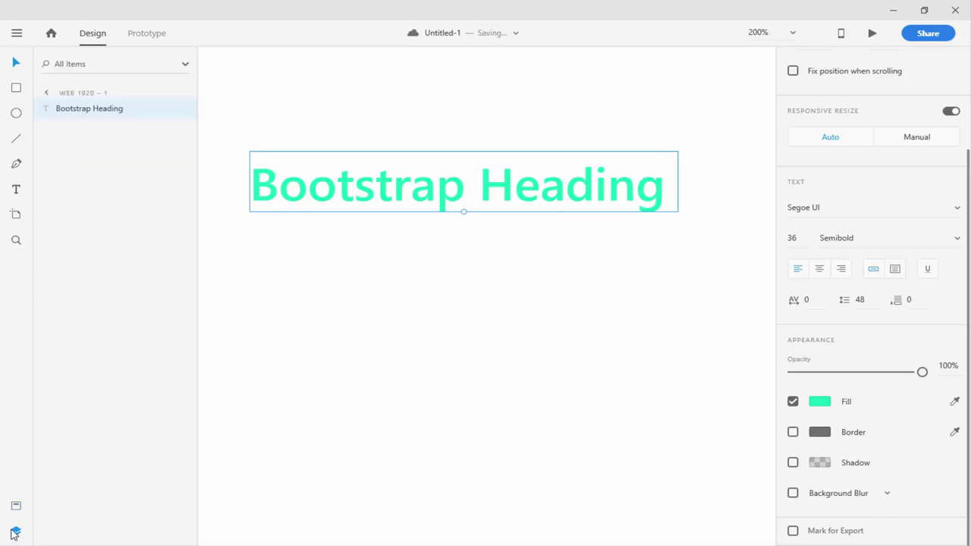
left_click(17, 535)
left_click(16, 534)
left_click(11, 94)
left_click_drag(345, 330, 418, 393)
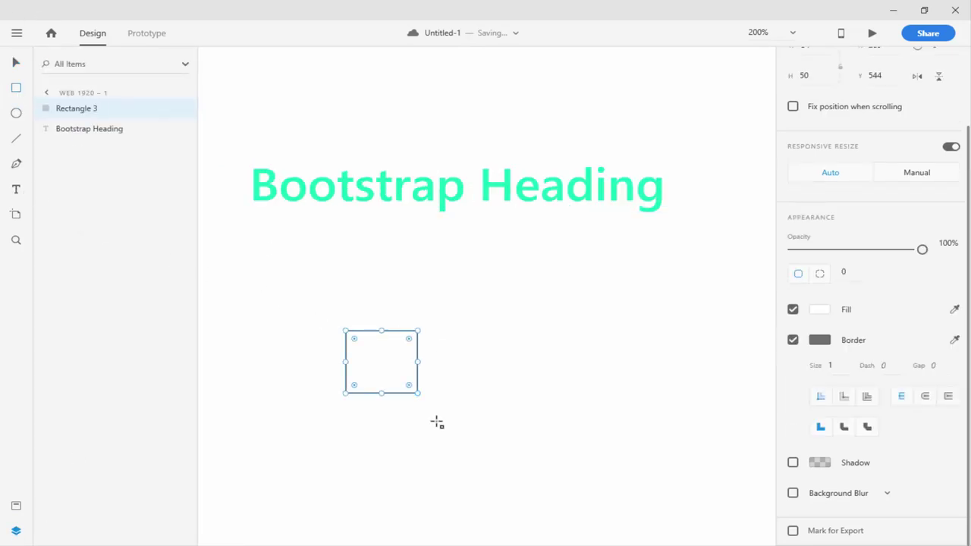
Rename the new rectangle's layer as shape
double_click(92, 110)
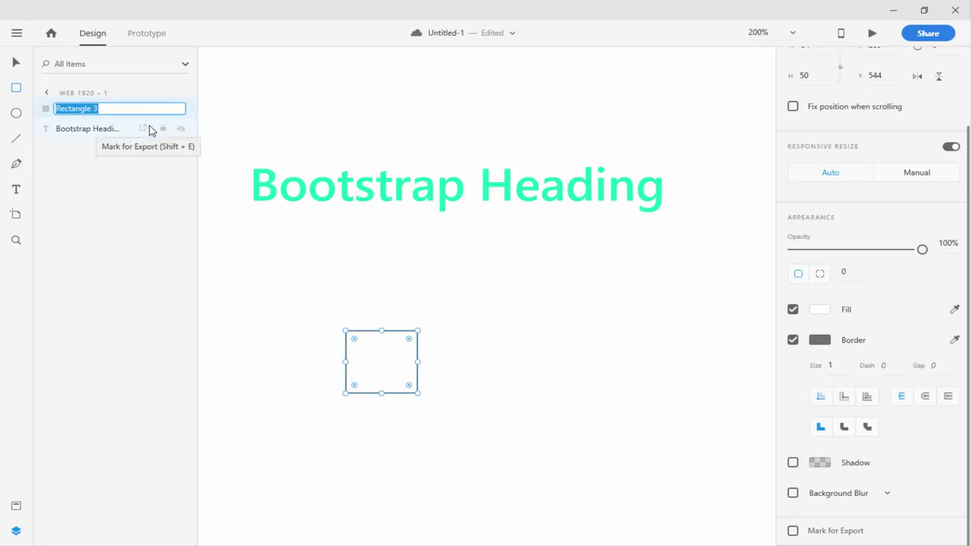
type("sa")
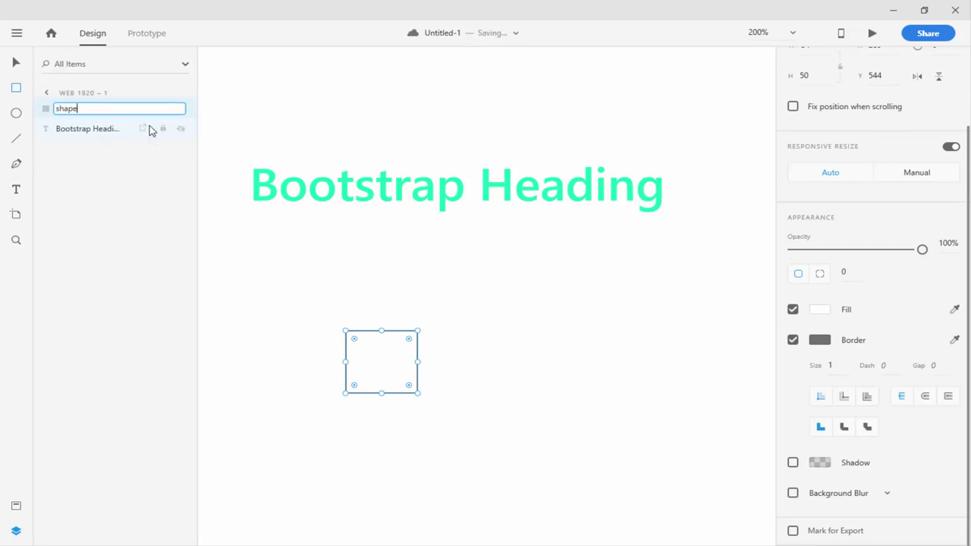
type("ape")
key("Return")
Select the shape layer and lock it
left_click(89, 128)
left_click(94, 113)
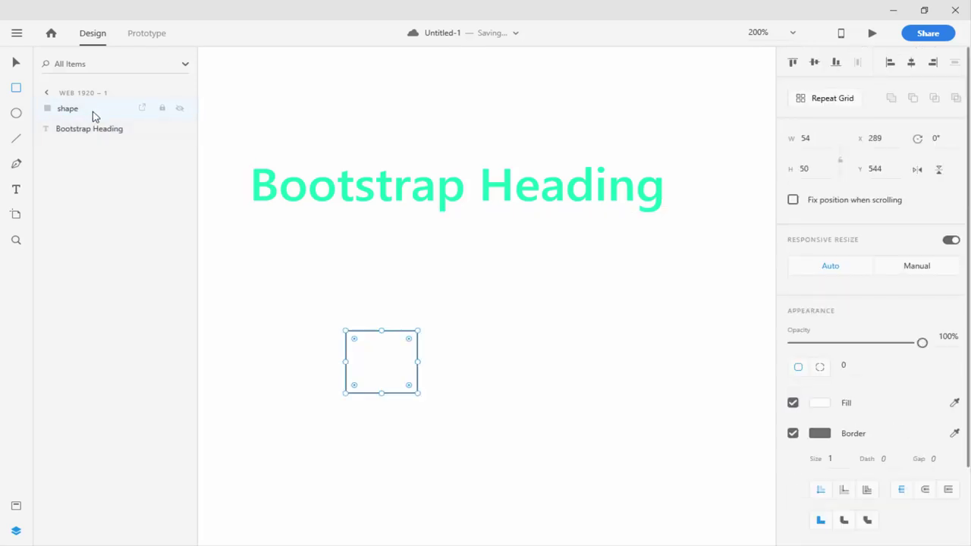
left_click(162, 109)
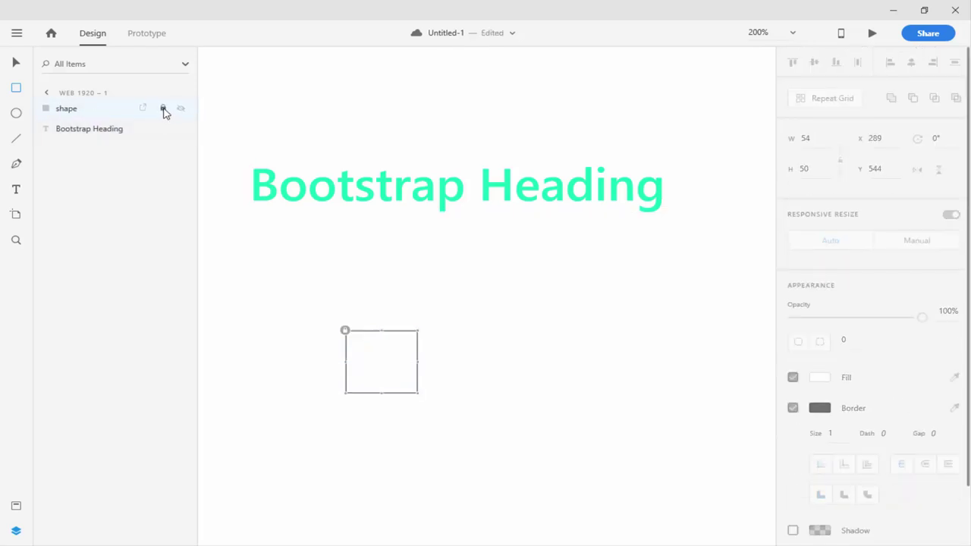
Unlock the shape layer, toggle its visibility off and on once, and delete the rectangle
left_click(162, 109)
left_click(181, 108)
left_click(180, 109)
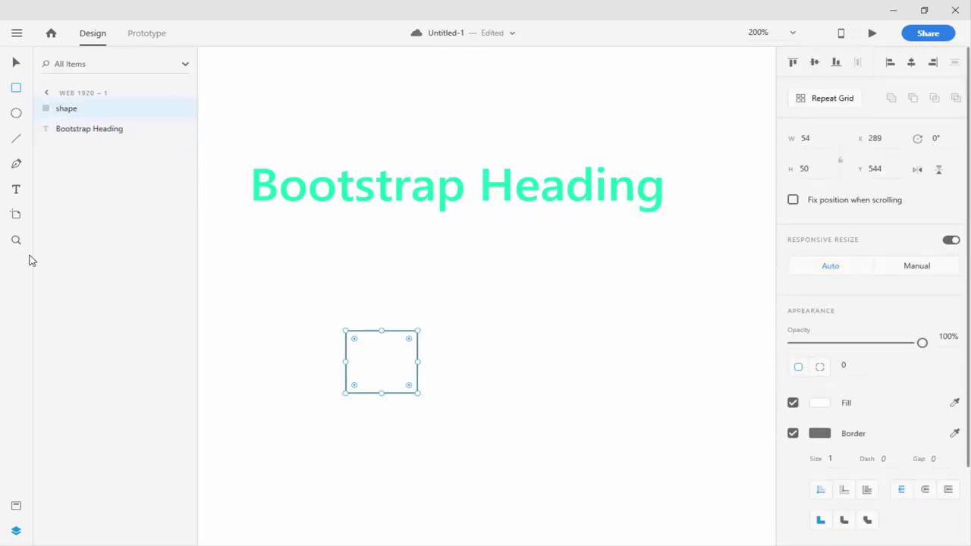
key("Delete")
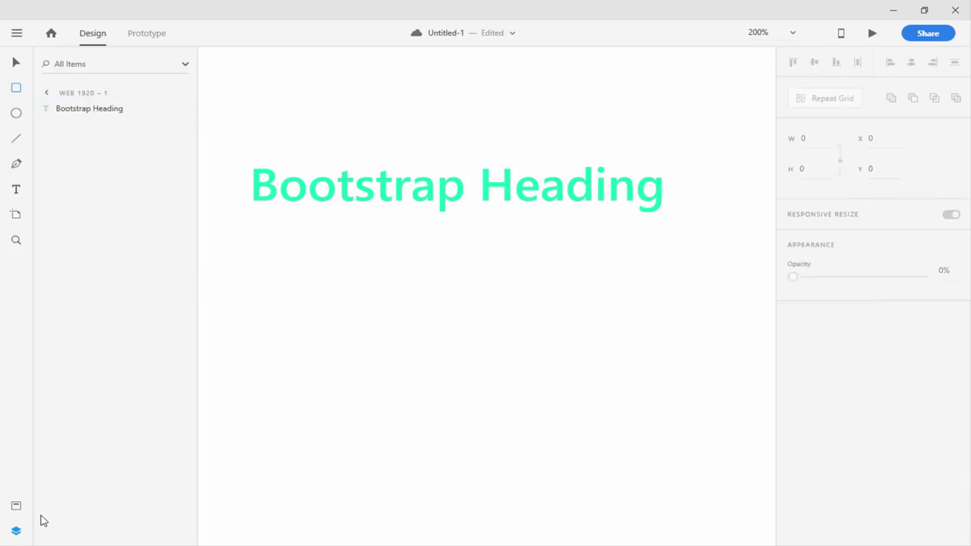
Display the assets and rename the saved character style as heading 1
left_click(15, 508)
double_click(104, 171)
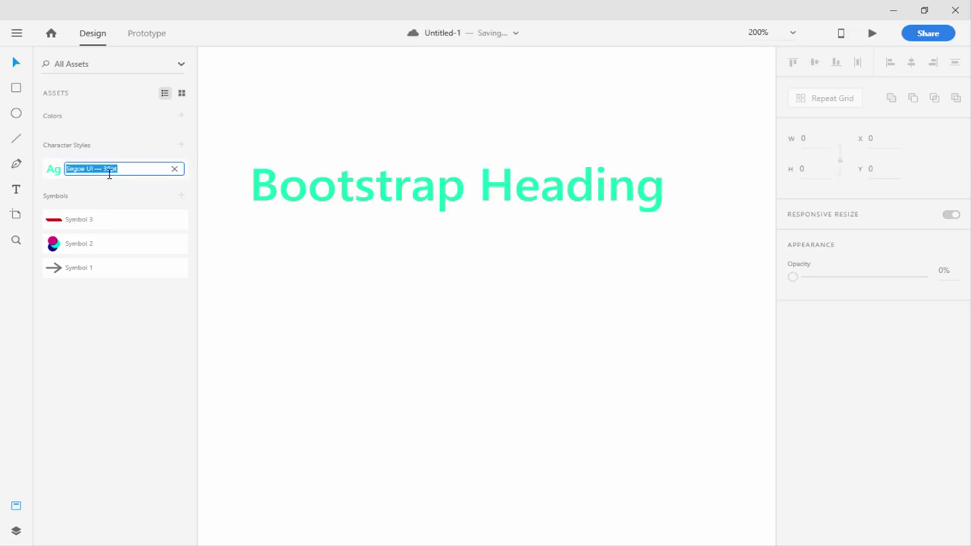
type("heading 1")
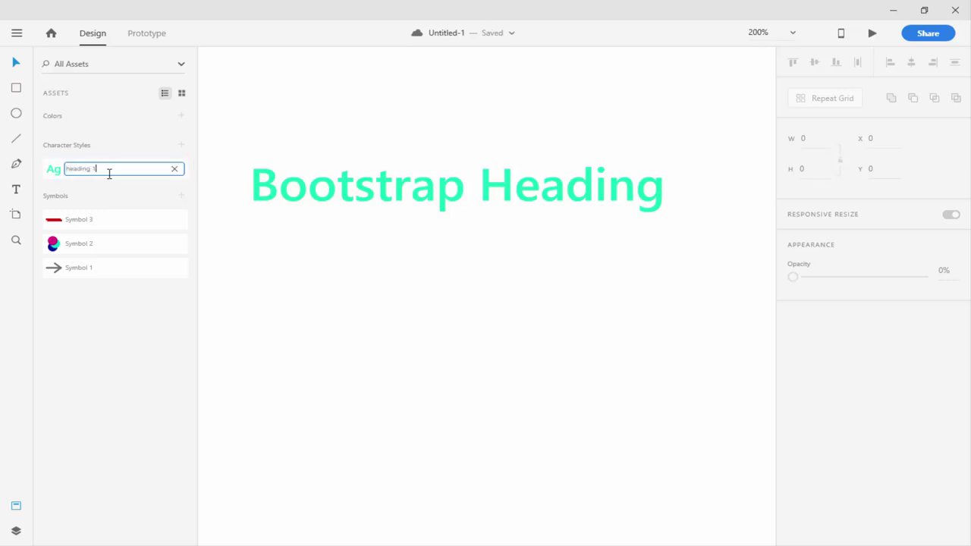
key("Return")
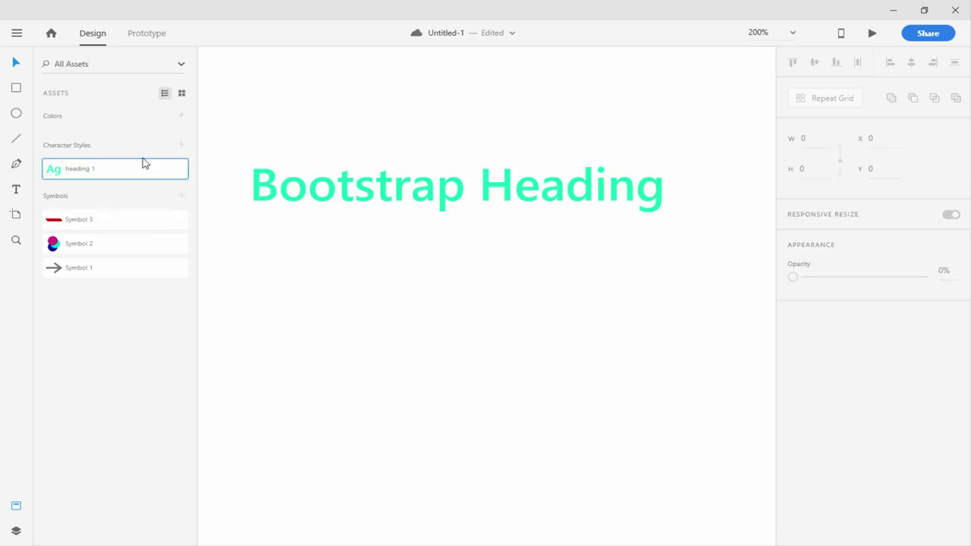
Duplicate the Bootstrap Heading text directly below the original at X 218, Y 451, and check the heading size reference in the browser
left_click(372, 201)
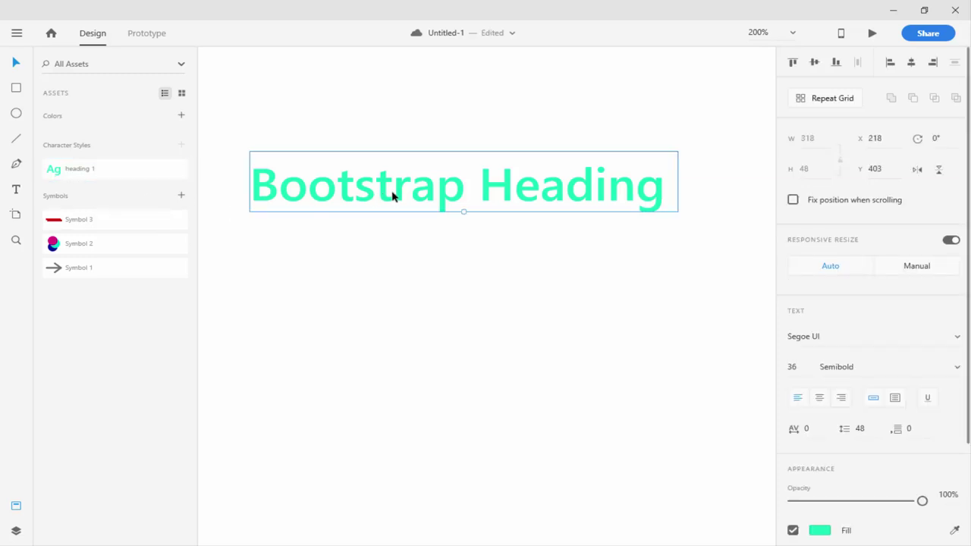
left_click(411, 240)
left_click(397, 190)
left_click_drag(397, 190, 404, 237)
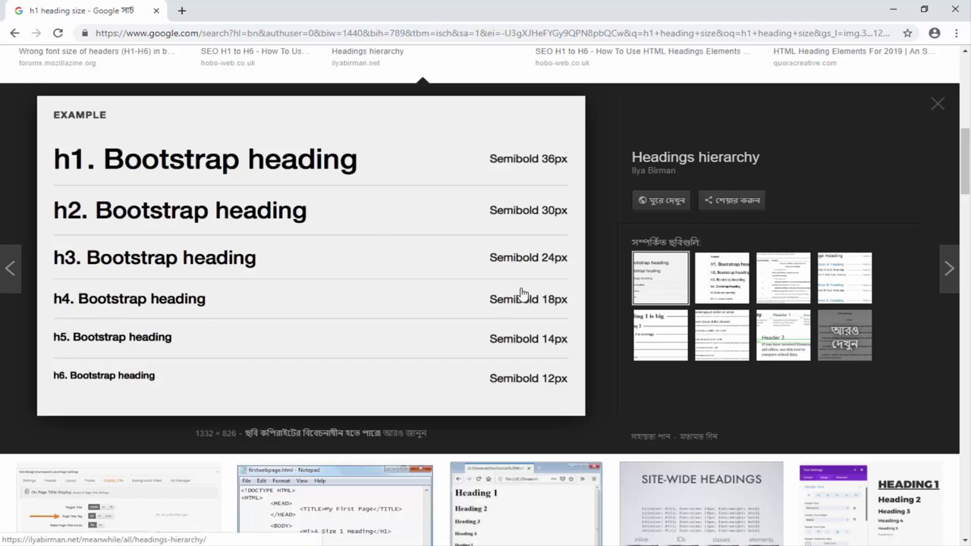
left_click(954, 6)
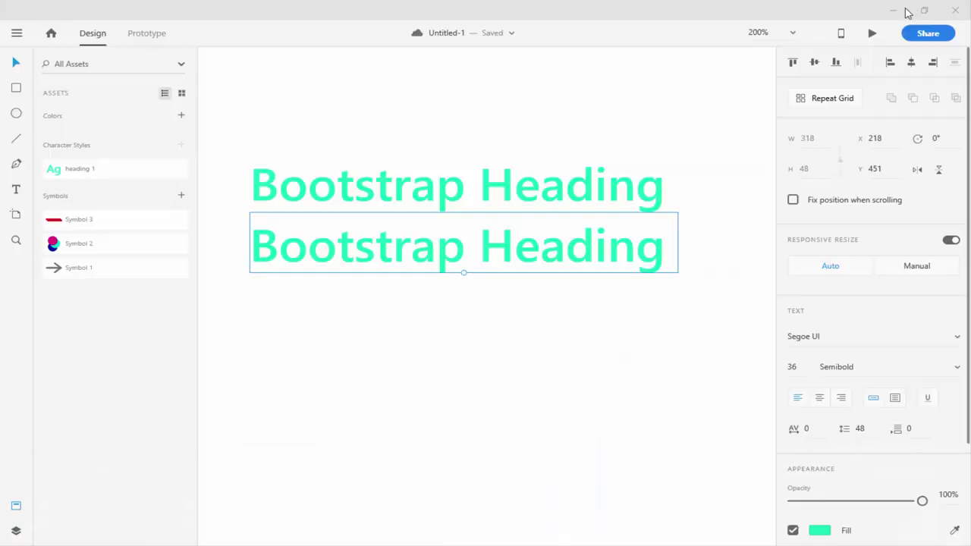
Set the duplicate heading's font size to 16 and its font to MV Boli
left_click(793, 367)
key("Return")
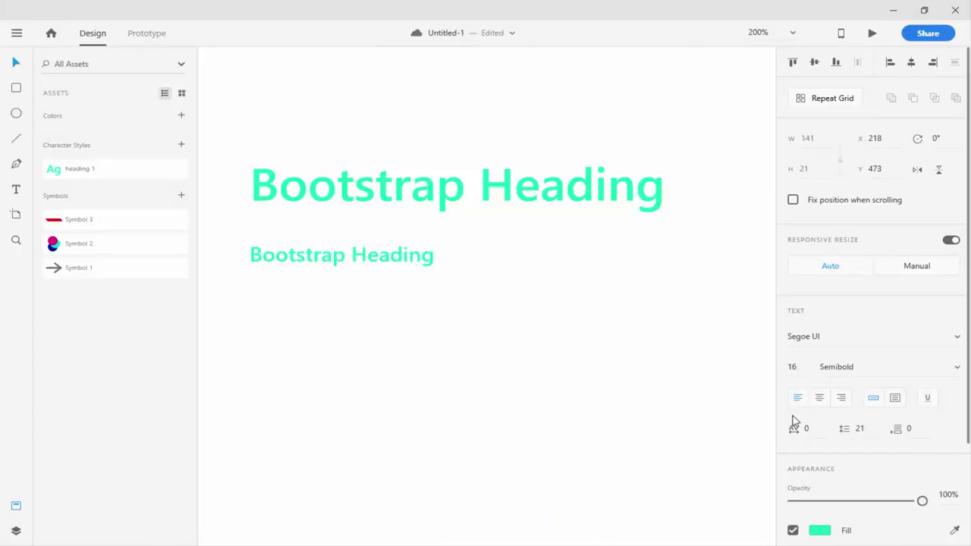
left_click(956, 336)
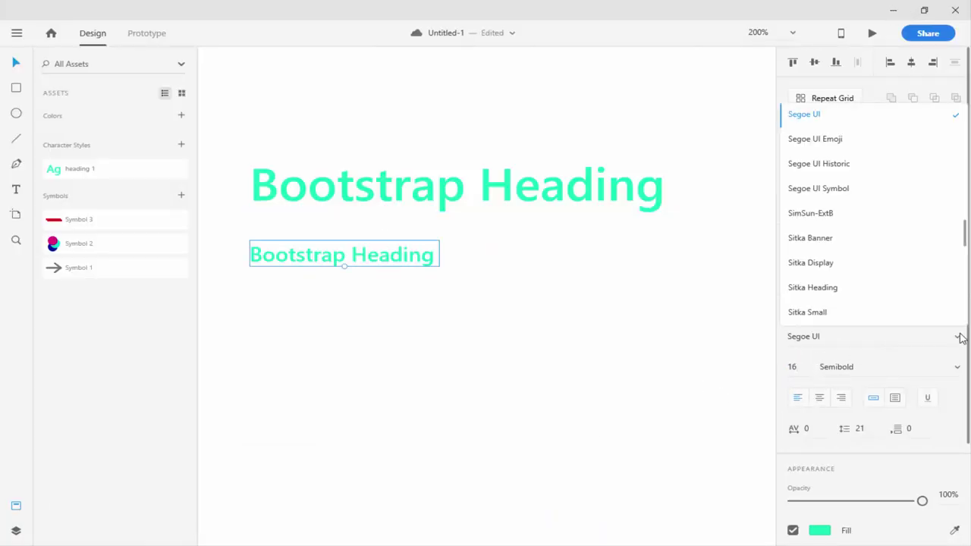
scroll(839, 253, "up", 1)
scroll(821, 196, "up", 3)
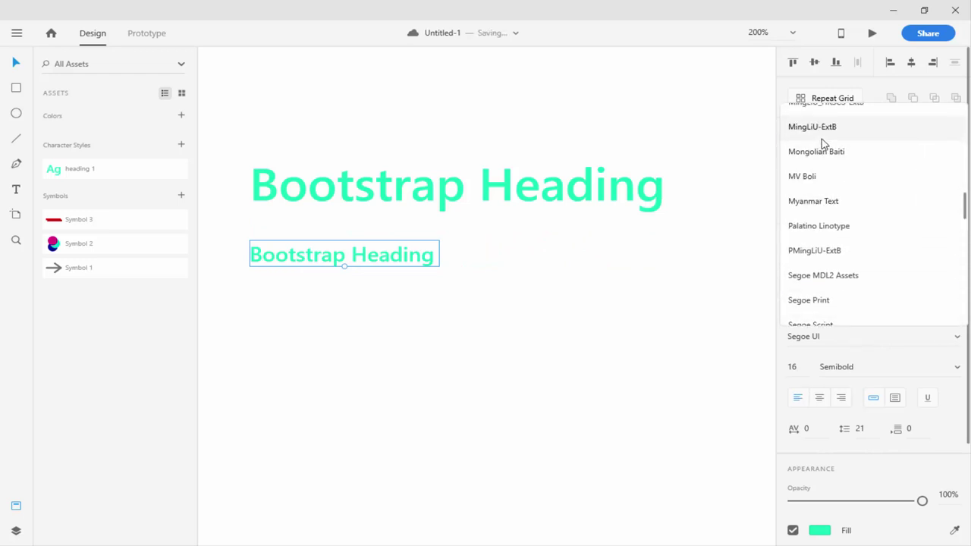
left_click(804, 175)
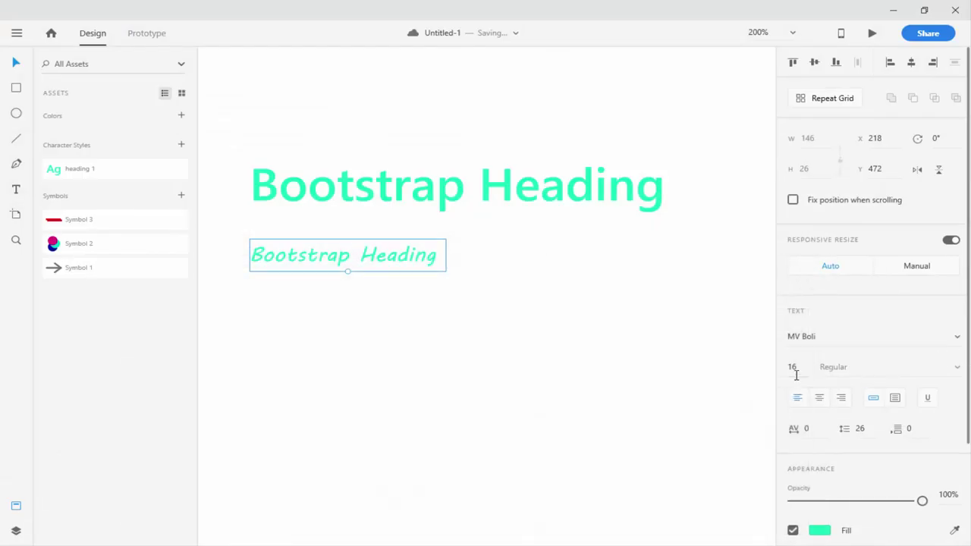
Set the duplicate heading's font size to 18 and change its fill to blue, #188AEE
left_click(793, 367)
type("18")
key("Return")
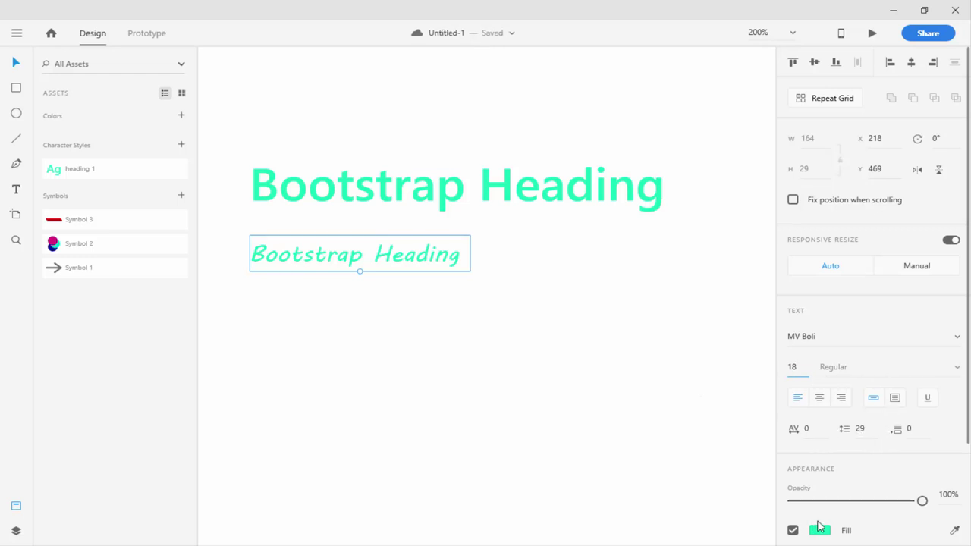
scroll(823, 523, "down", 2)
left_click(820, 456)
left_click(748, 410)
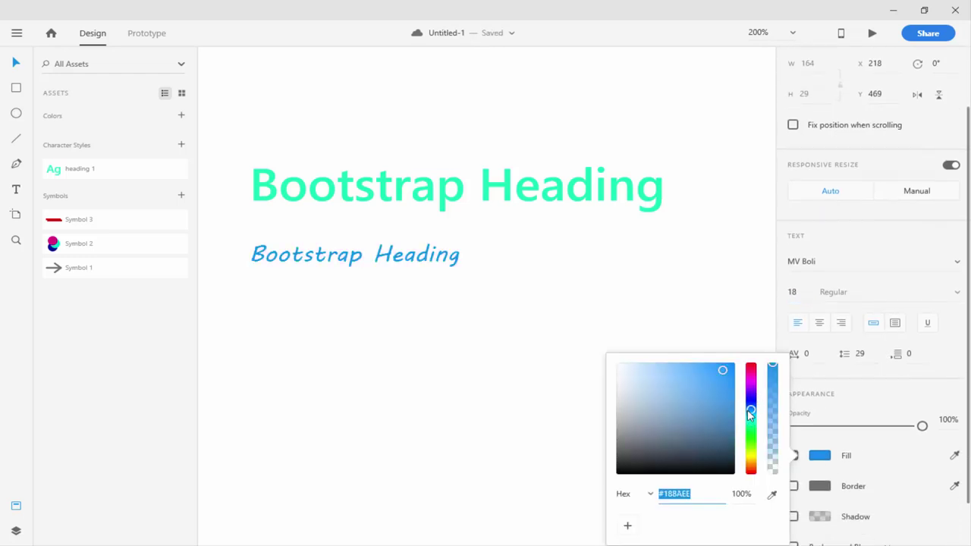
left_click(702, 325)
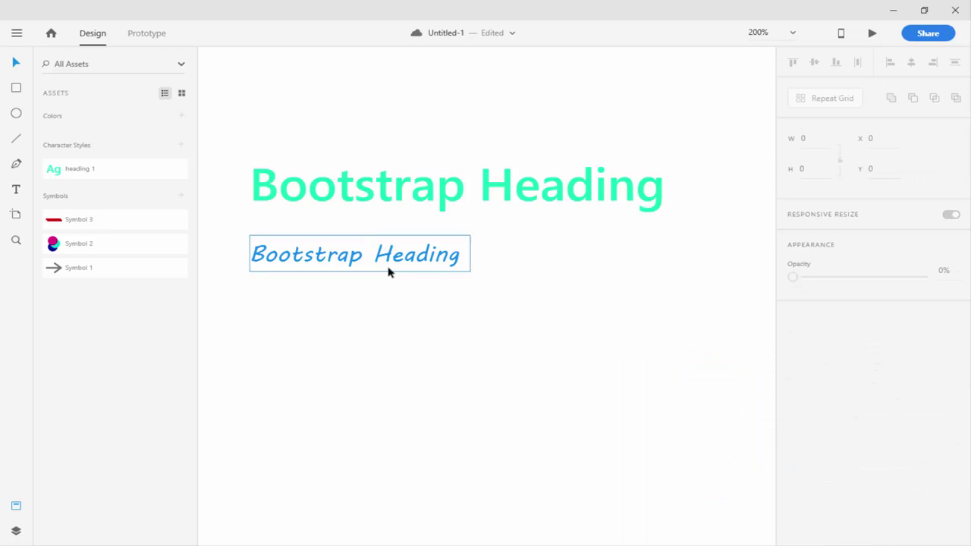
Save the blue heading's formatting as a new character style named heading 4
scroll(351, 250, "up", 3)
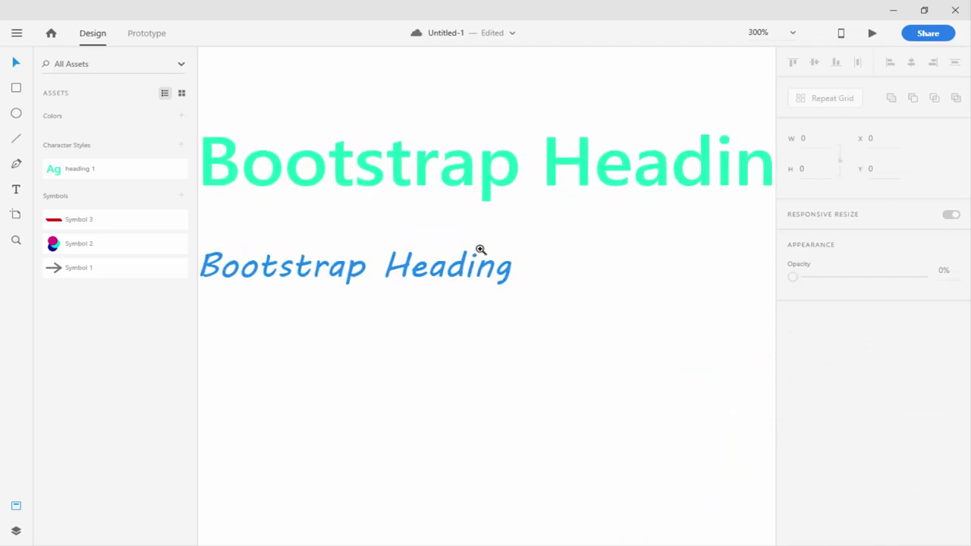
scroll(474, 250, "down", 3)
left_click(400, 275)
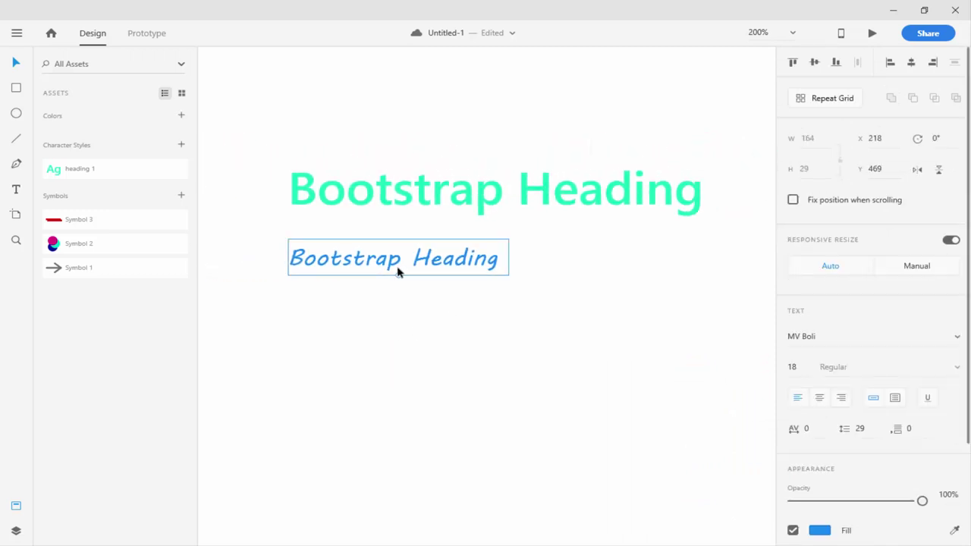
left_click(182, 146)
double_click(95, 172)
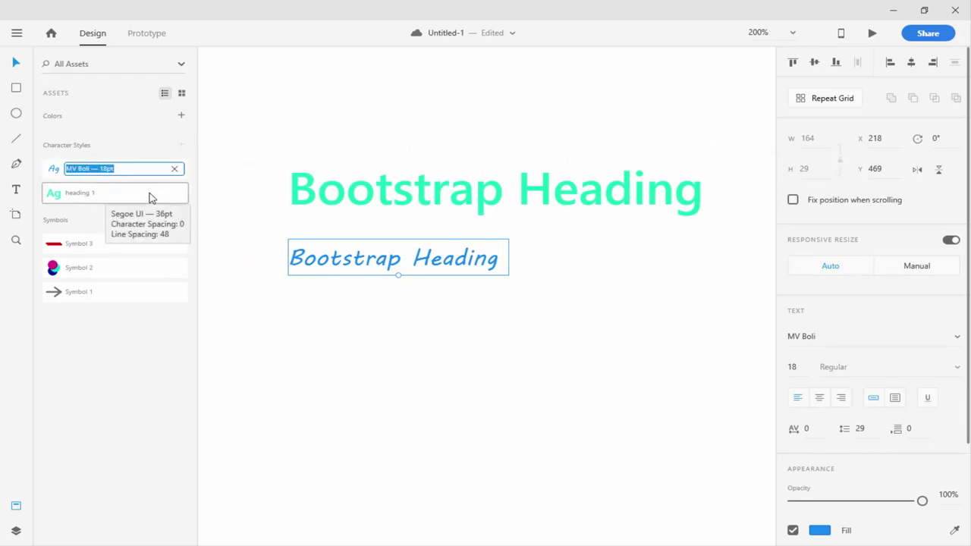
type("heading 4")
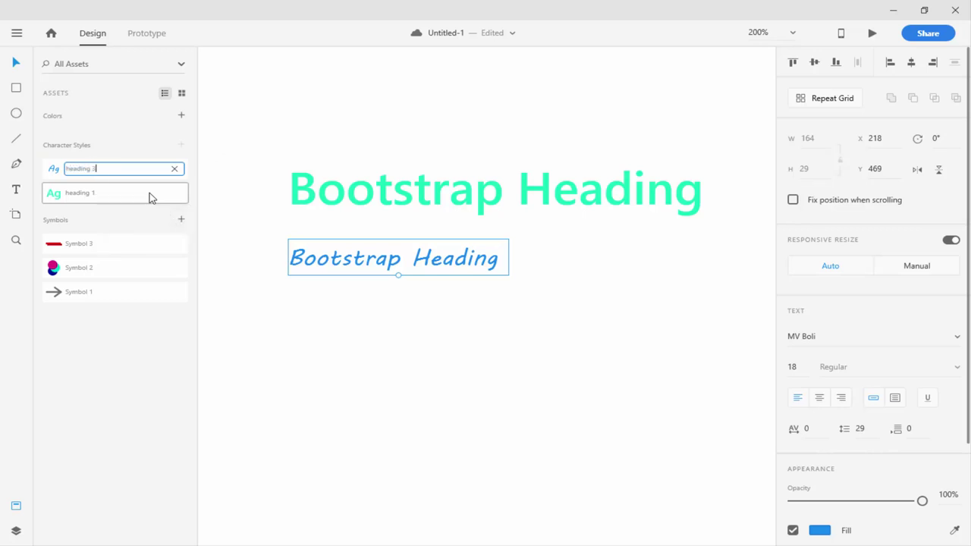
key("Return")
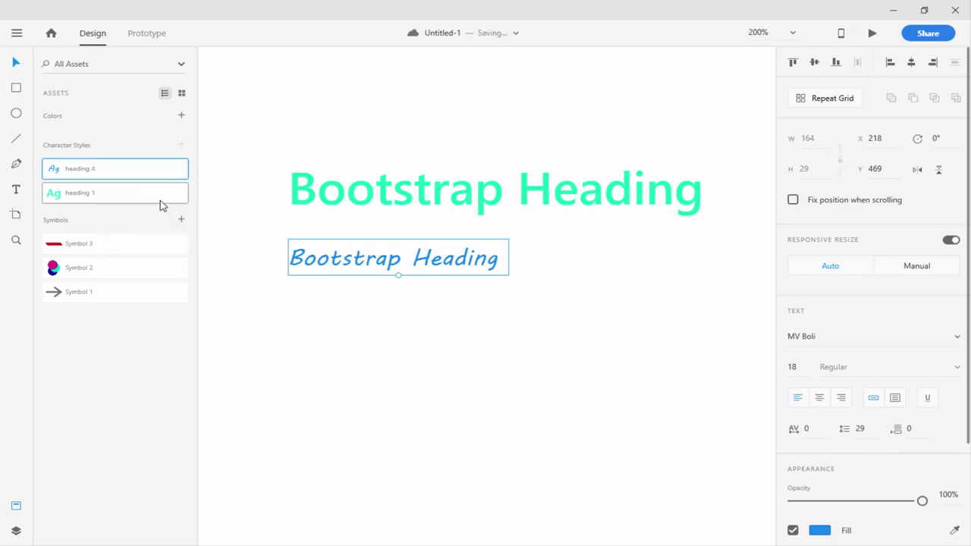
Select both Bootstrap Heading texts on the artboard and delete them
left_click(448, 297)
key("ctrl+1")
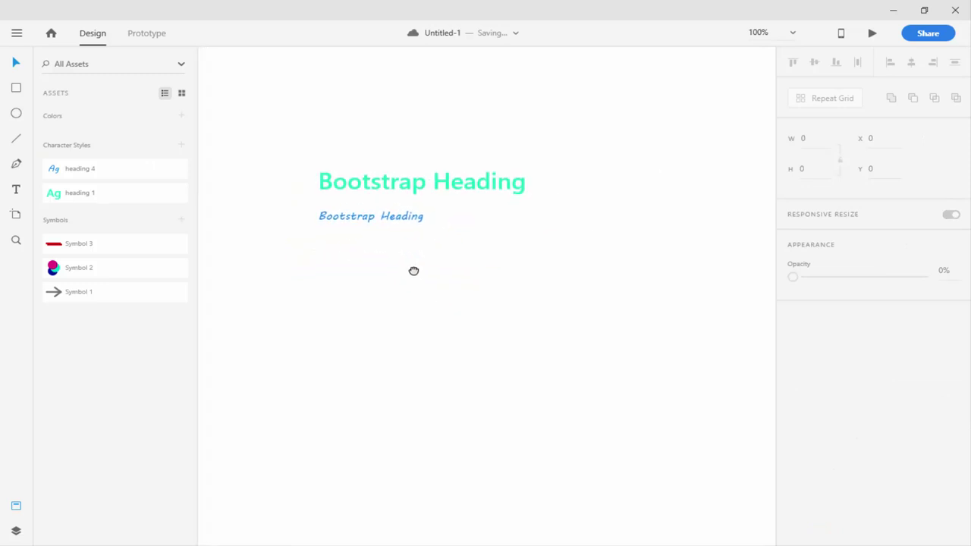
left_click_drag(507, 60, 357, 288)
key("Delete")
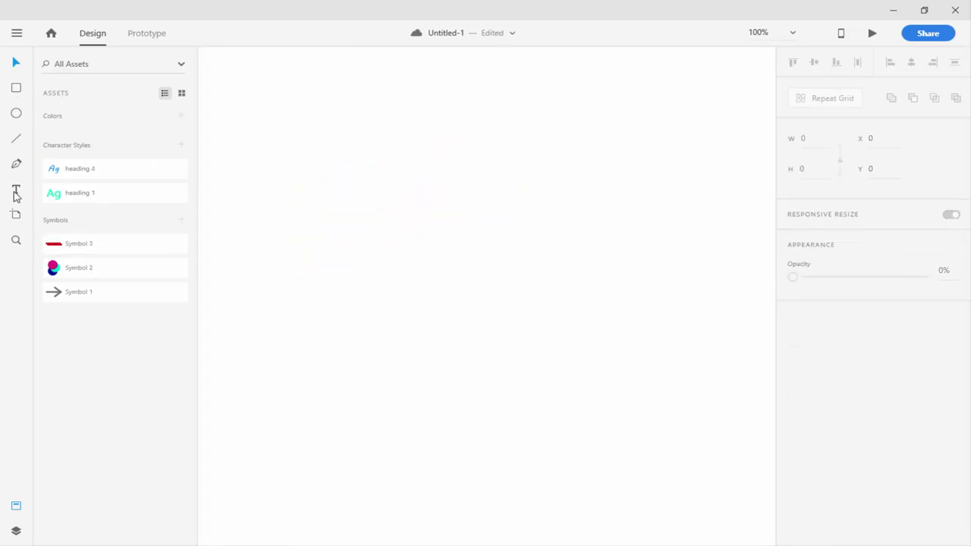
Add the text "sdfae f wefsdfsfdsdf" at about X 266, Y 444 and apply the heading 1 character style to it
left_click(16, 195)
left_click(351, 201)
type("sdfae")
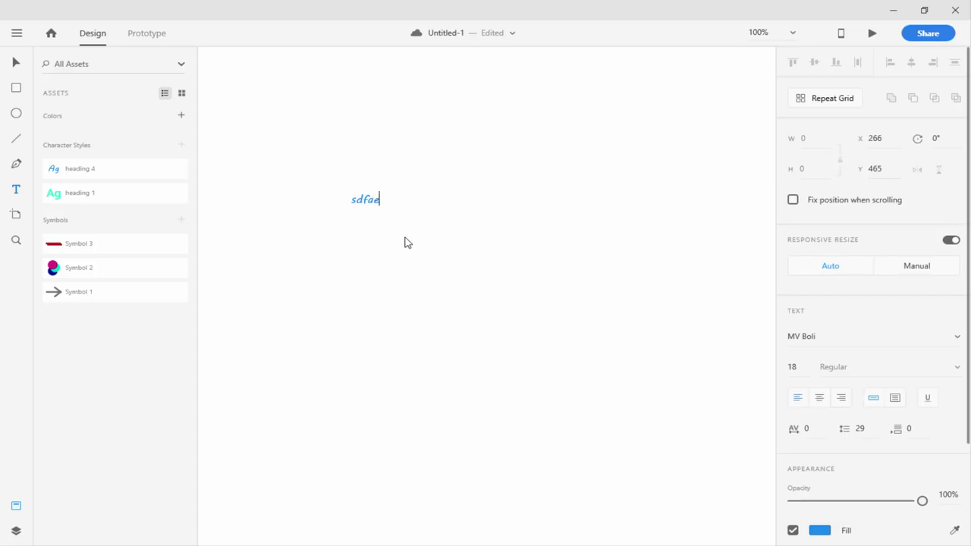
type(" f wefsdfsfdsdf")
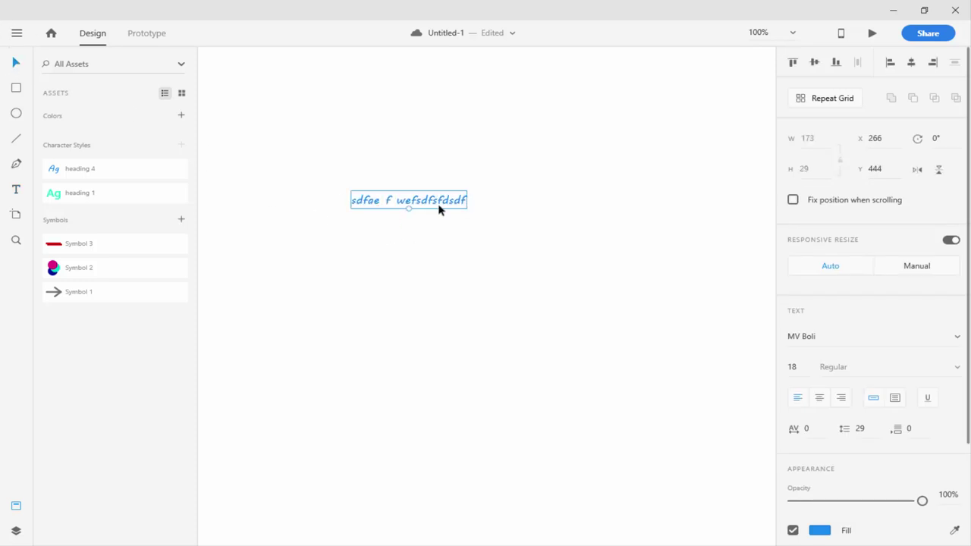
left_click(86, 199)
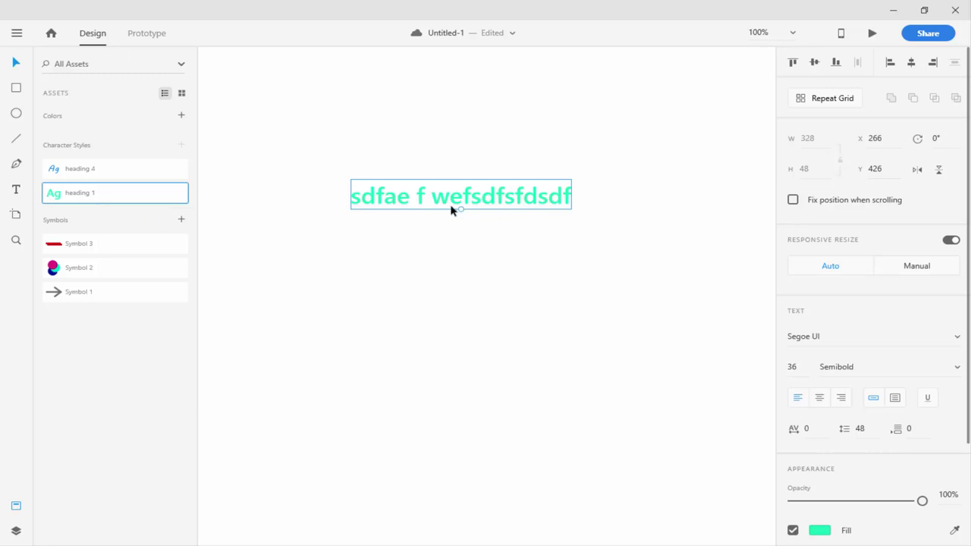
left_click(394, 250)
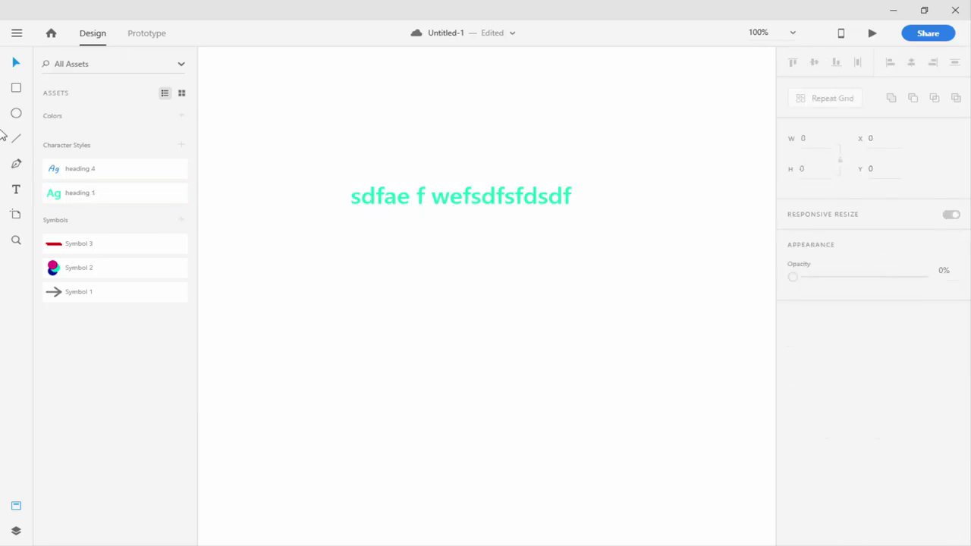
Add a second text reading "sadfasdfasdfasdf" below the first, at about X 236, Y 623
left_click(16, 189)
left_click(334, 316)
type("sadfasdfasdfasdf")
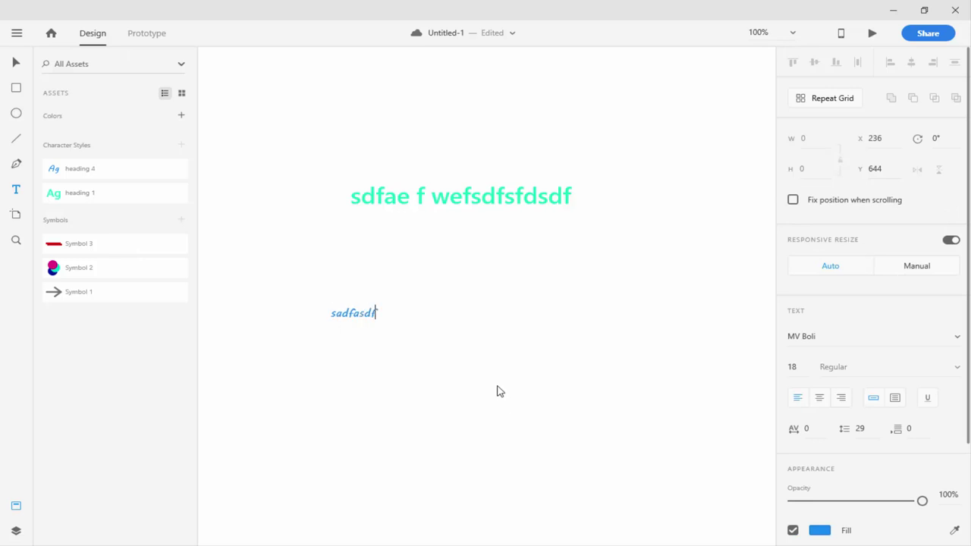
left_click(16, 67)
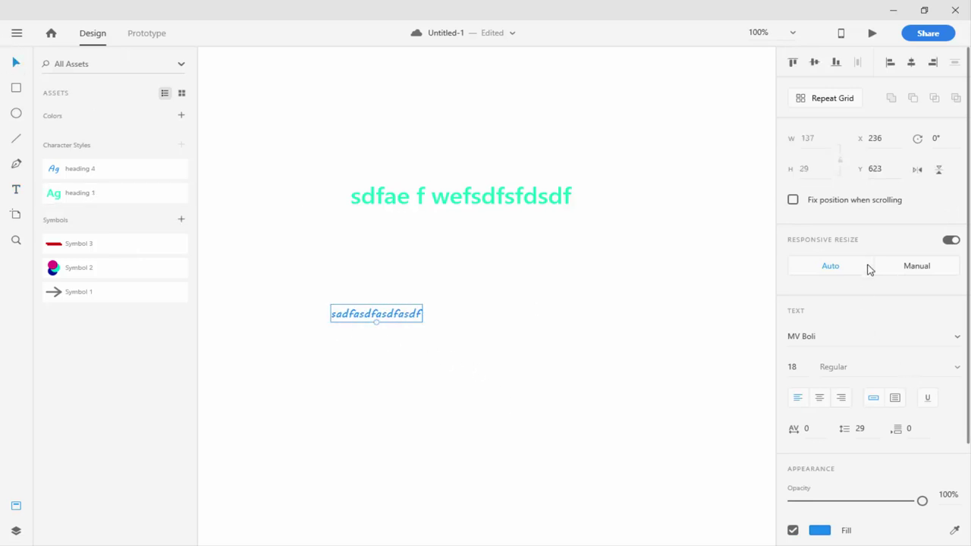
Set the second text's font to Sitka Heading and its size to 5
left_click(957, 339)
scroll(851, 215, "down", 5)
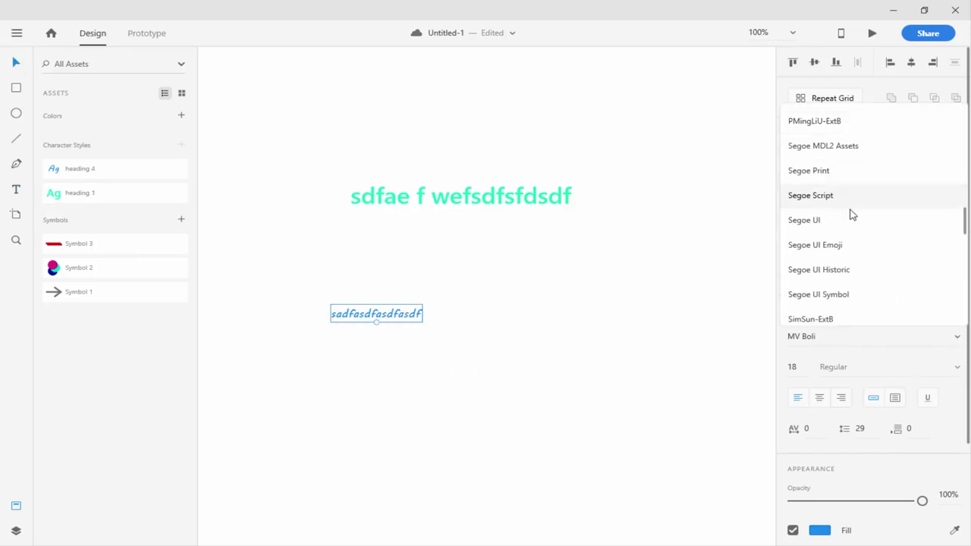
left_click(832, 293)
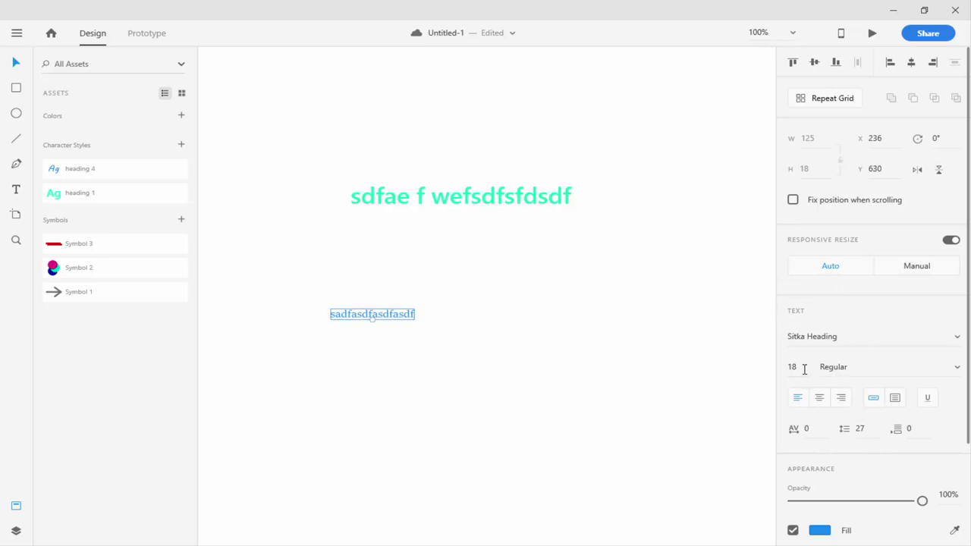
left_click_drag(803, 369, 761, 371)
left_click(372, 314)
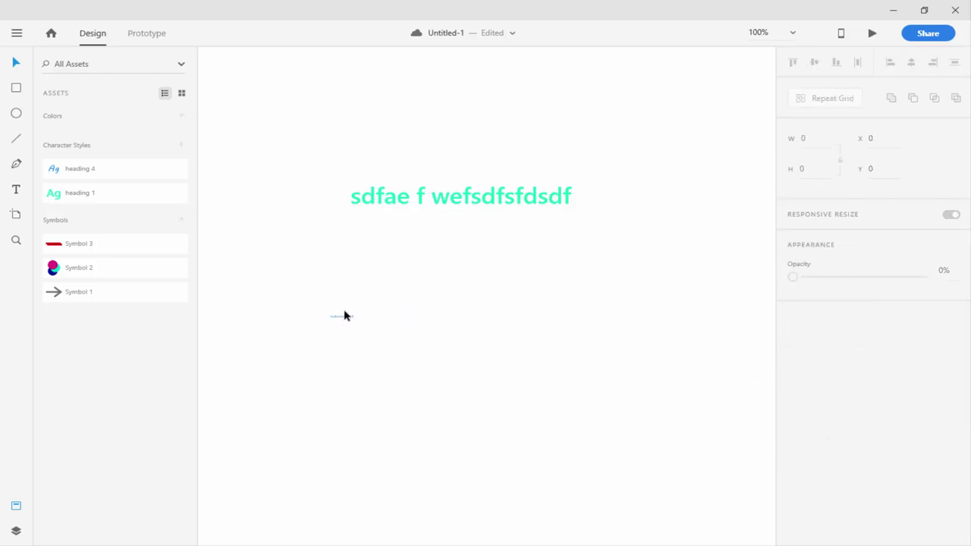
Apply the heading 4 character style to the tiny text and move it under the first text, to X 266, Y 511
left_click(342, 316)
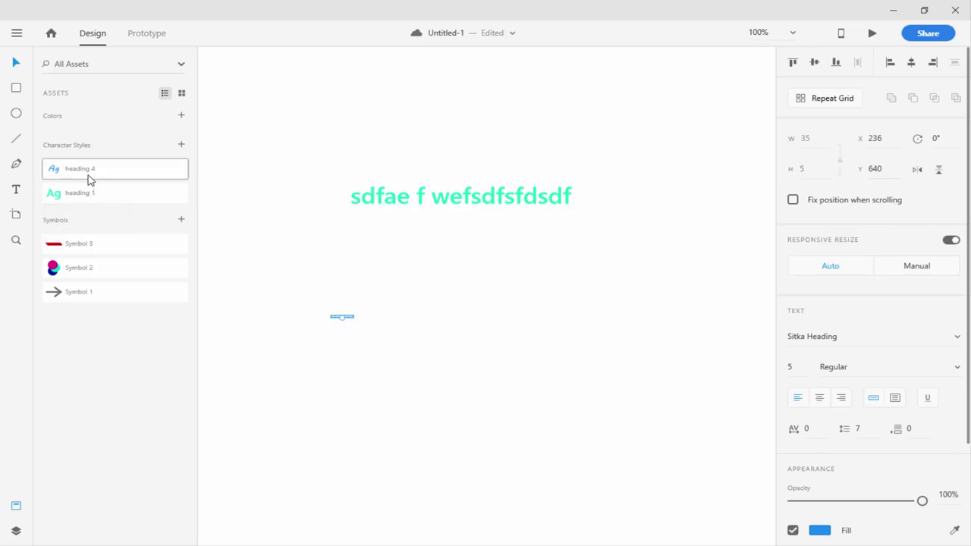
left_click(89, 175)
left_click(442, 358)
left_click(355, 319)
left_click_drag(354, 319, 374, 248)
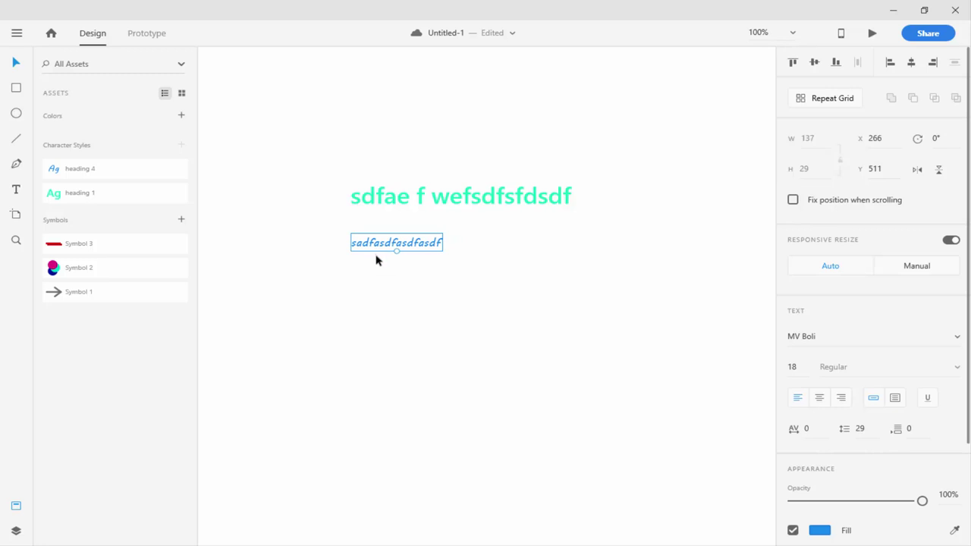
Switch the second text back and forth between the heading 1 and heading 4 character styles, ending on heading 4
left_click(98, 192)
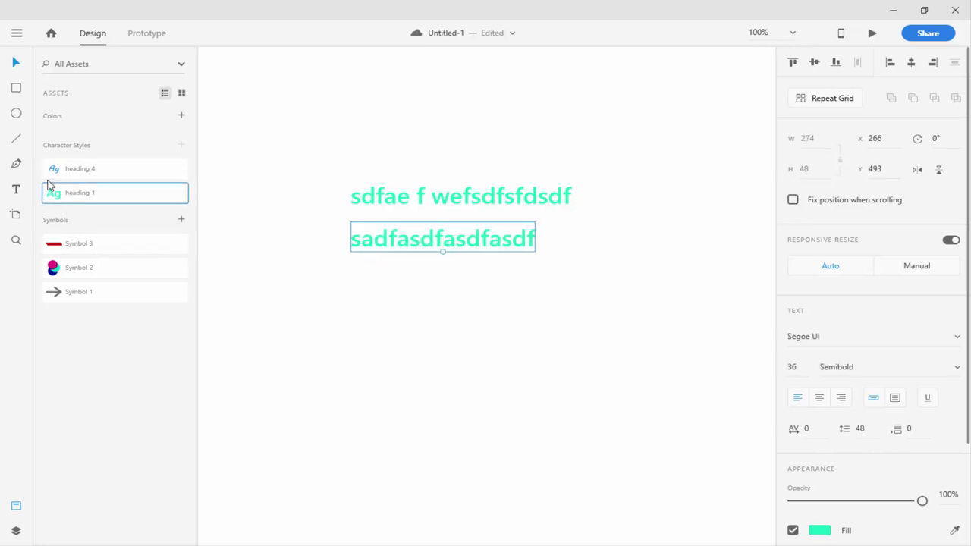
left_click(95, 169)
left_click(96, 189)
left_click(97, 171)
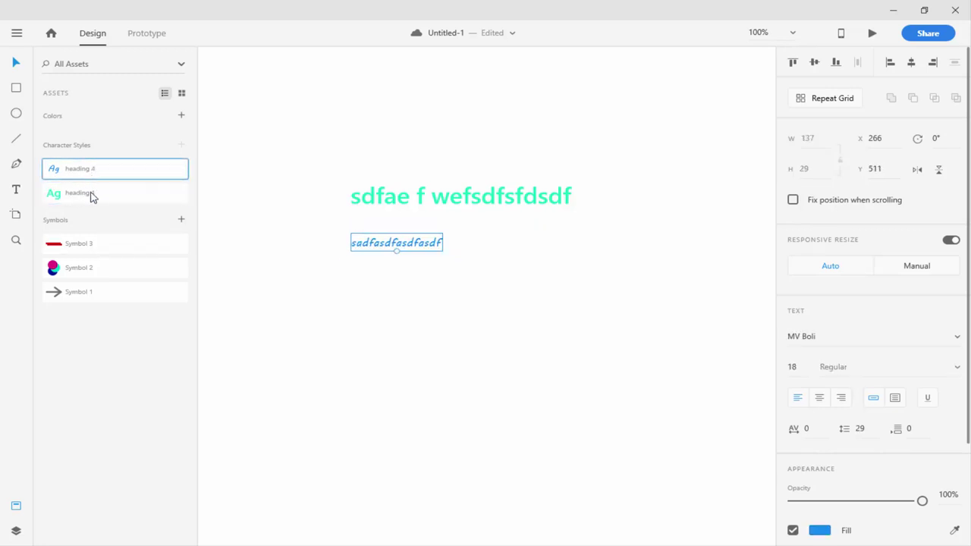
Apply the heading 1 character style to the second text and deselect it
left_click(90, 194)
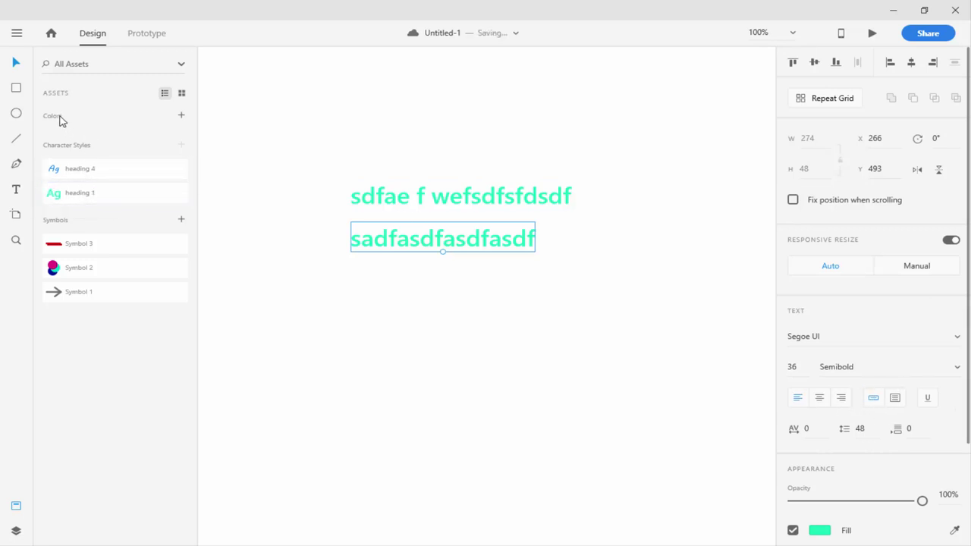
left_click(485, 381)
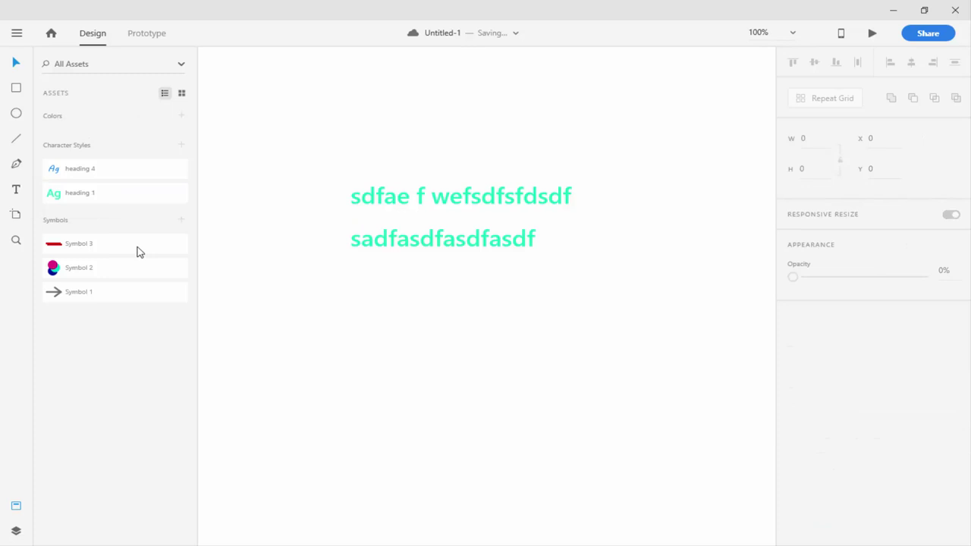
Draw a small rectangle below the texts, about 47 wide and 68 high, at about X 251, Y 657
left_click(17, 88)
left_click_drag(339, 324, 374, 370)
left_click(824, 403)
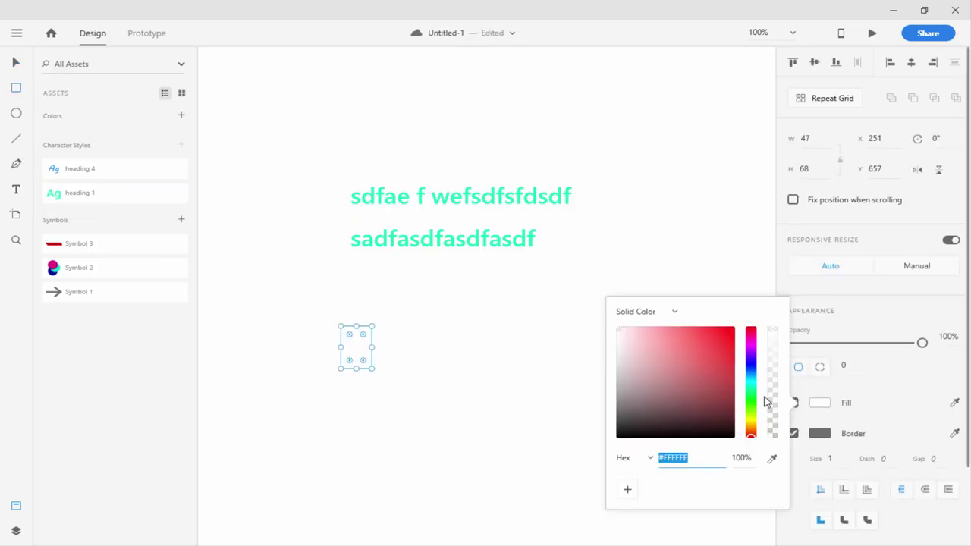
left_click(17, 90)
left_click(16, 113)
left_click_drag(552, 393, 598, 444)
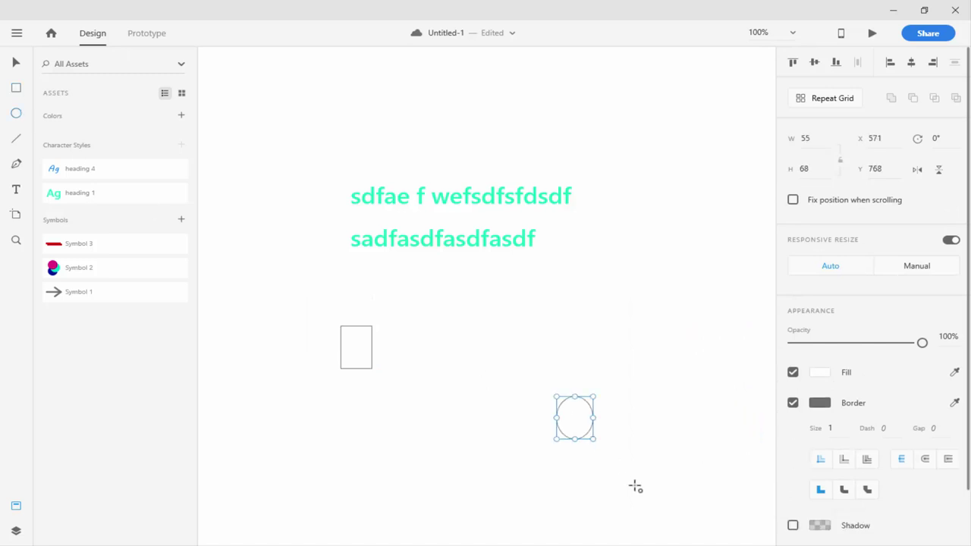
left_click(16, 62)
key("Delete")
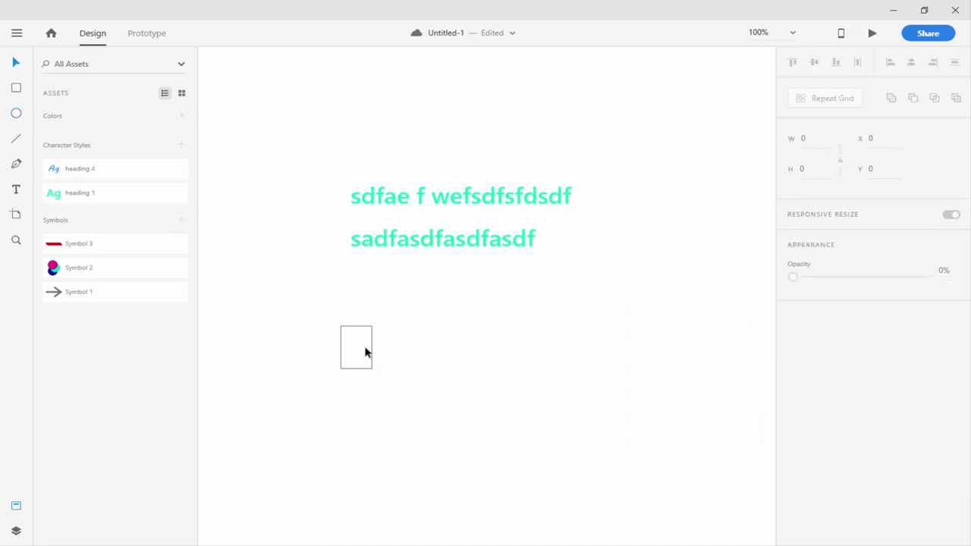
Remove the rectangle's border and set its fill to blue #0033FF
left_click(364, 351)
left_click(792, 433)
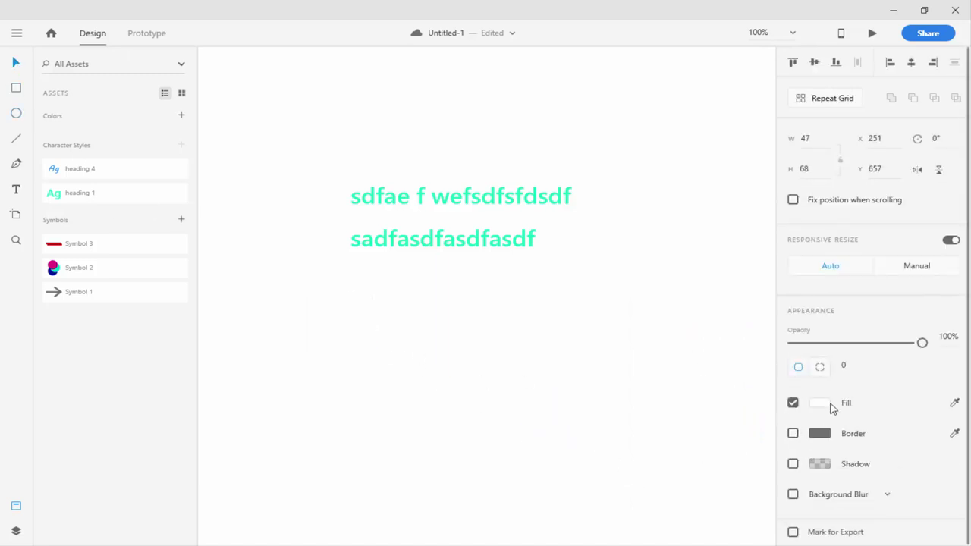
left_click(819, 402)
left_click_drag(751, 350, 750, 367)
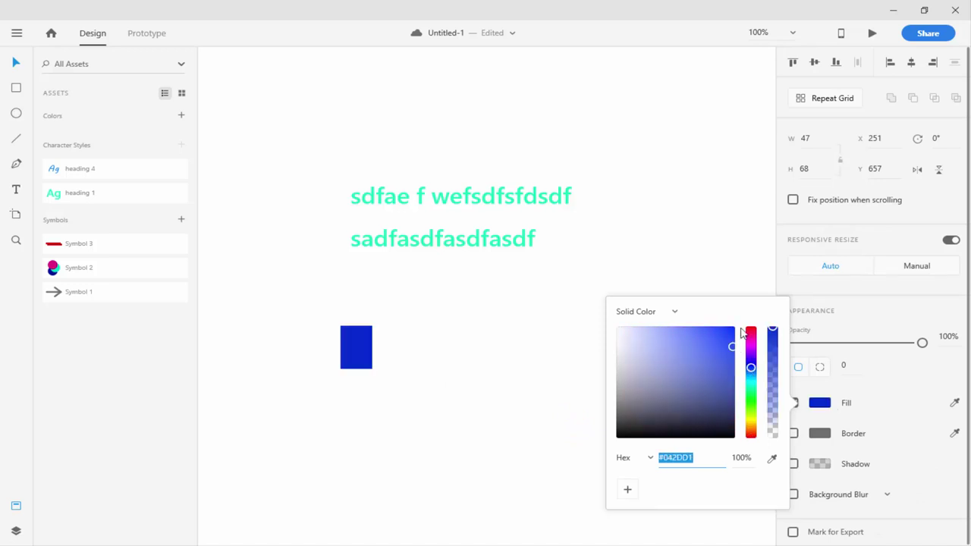
left_click(333, 342)
Duplicate the blue rectangle to about X 361, Y 672, and set the copy's fill to teal blue #11A3D1
left_click(353, 346)
left_click_drag(354, 346, 481, 353)
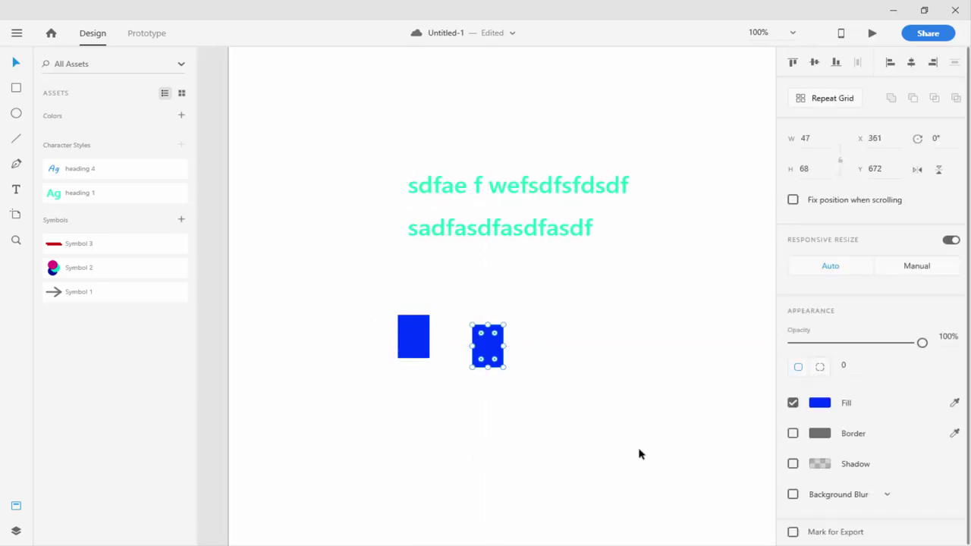
left_click(819, 403)
left_click(725, 346)
left_click_drag(755, 369, 750, 378)
left_click(477, 363)
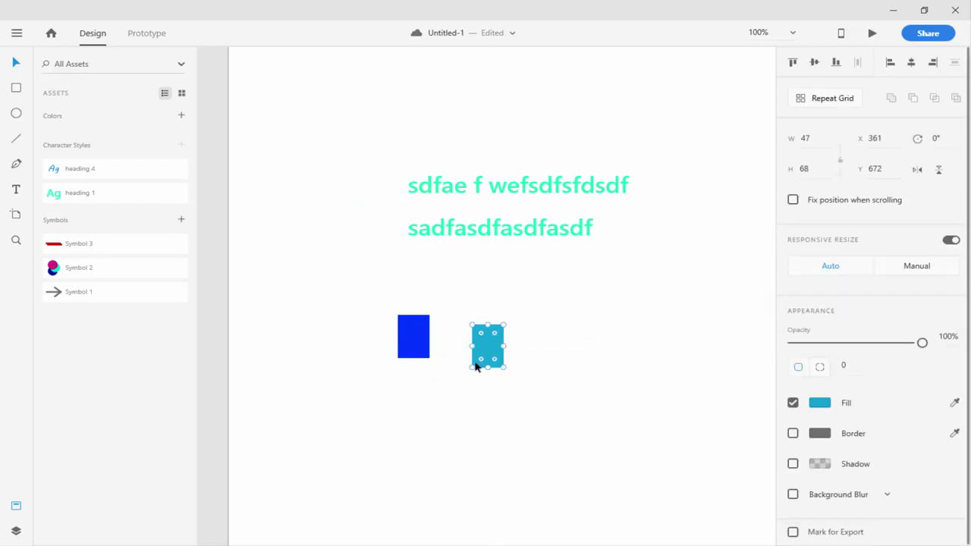
Save the fill colors of the blue rectangle and the teal rectangle as color assets
left_click(421, 354)
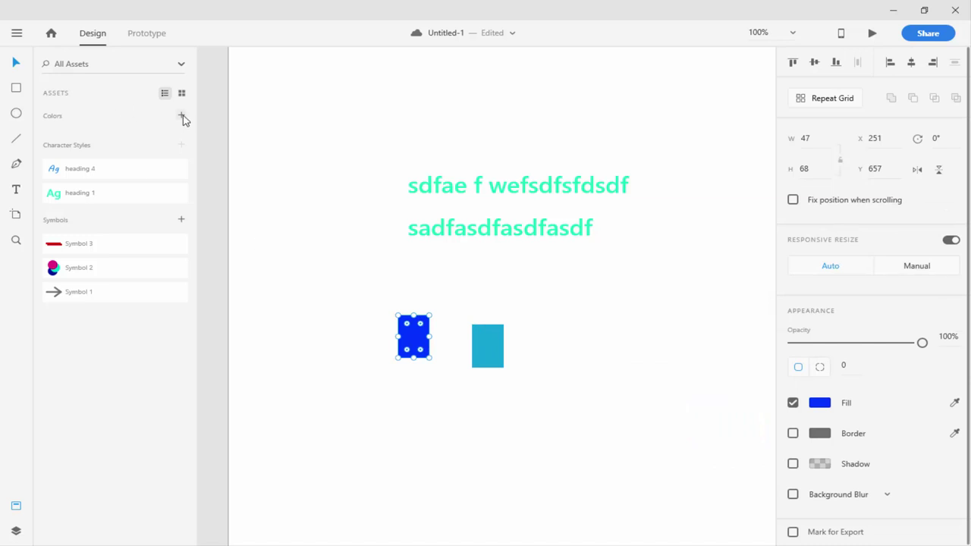
left_click(181, 116)
left_click(296, 260)
left_click(472, 340)
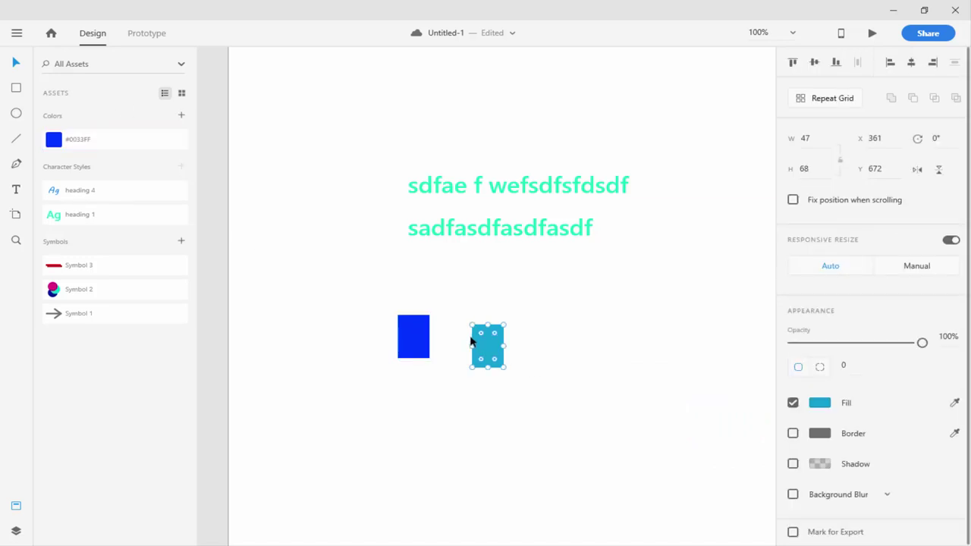
left_click(181, 116)
Apply saved color #11A3D1 to the second text, and switch the first text between #11A3D1 and #0033FF, ending on #11A3D1
left_click(436, 243)
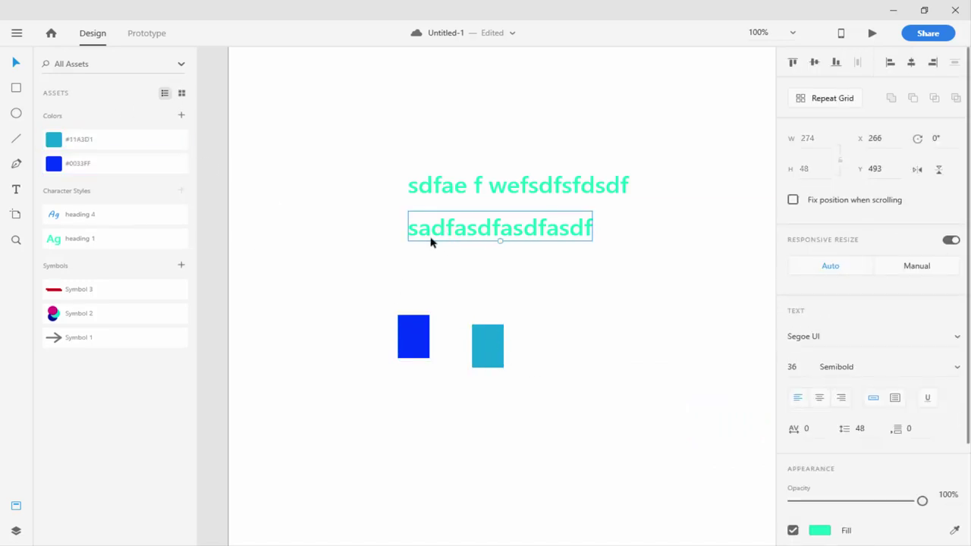
left_click(101, 149)
left_click(520, 195)
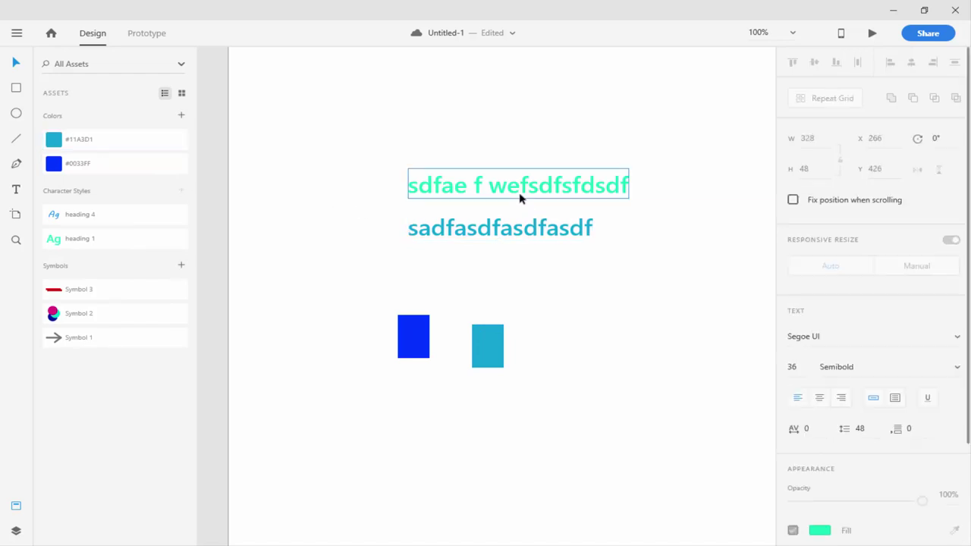
left_click(81, 148)
left_click(81, 165)
left_click(80, 149)
left_click(81, 165)
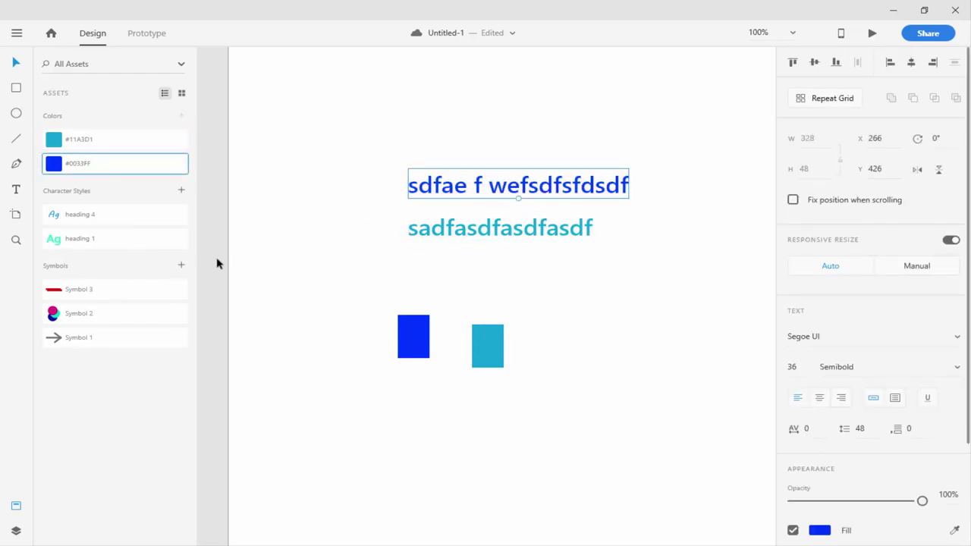
left_click(70, 149)
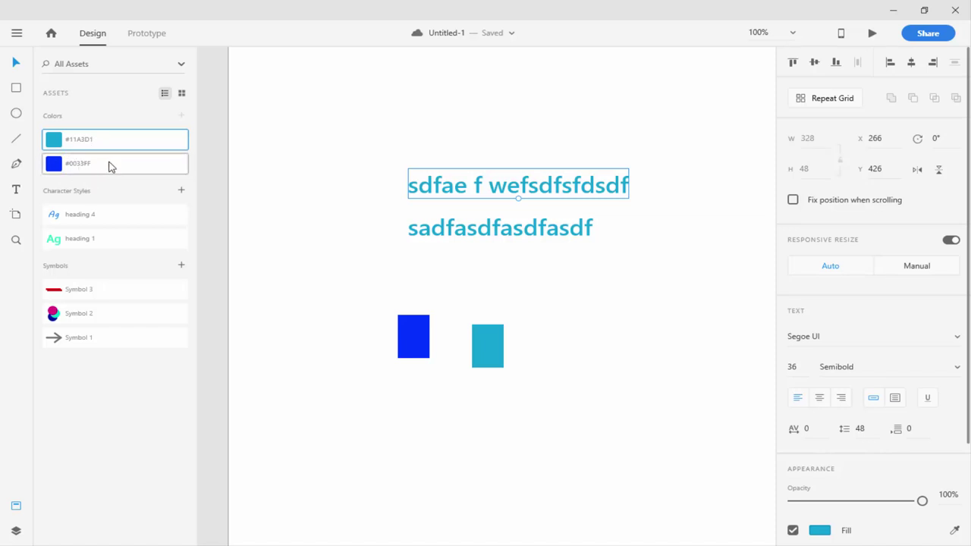
Deselect everything and check the artboard's layers before returning to the document's assets
left_click(499, 364)
left_click(542, 392)
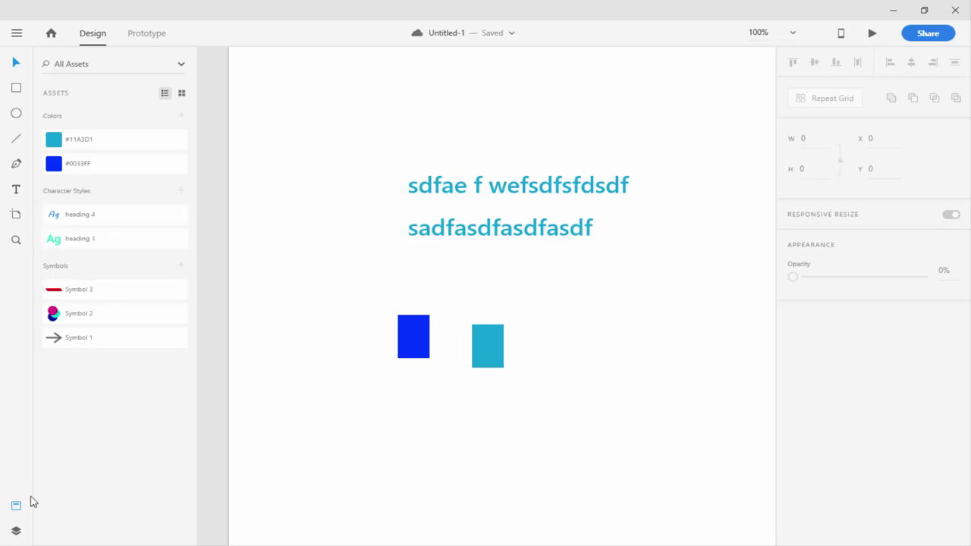
left_click(15, 534)
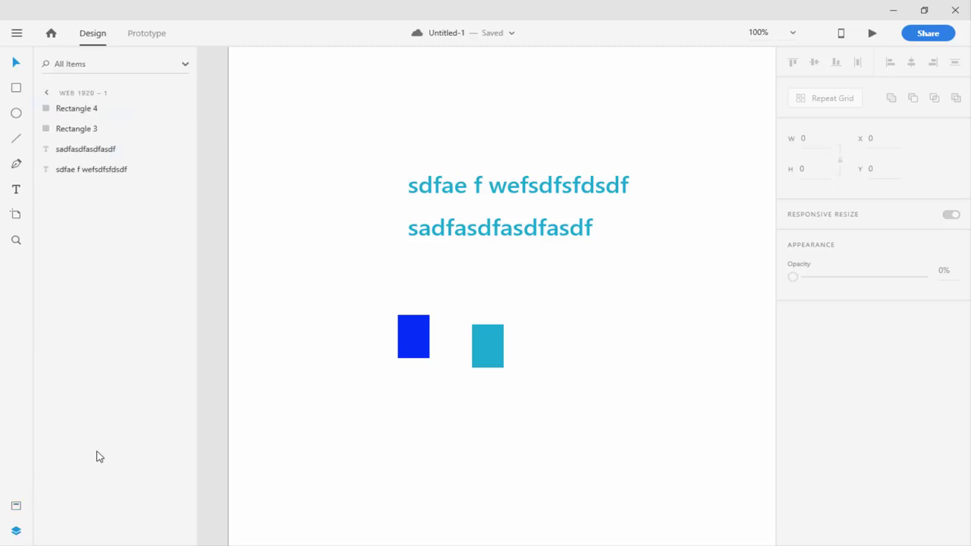
left_click(16, 507)
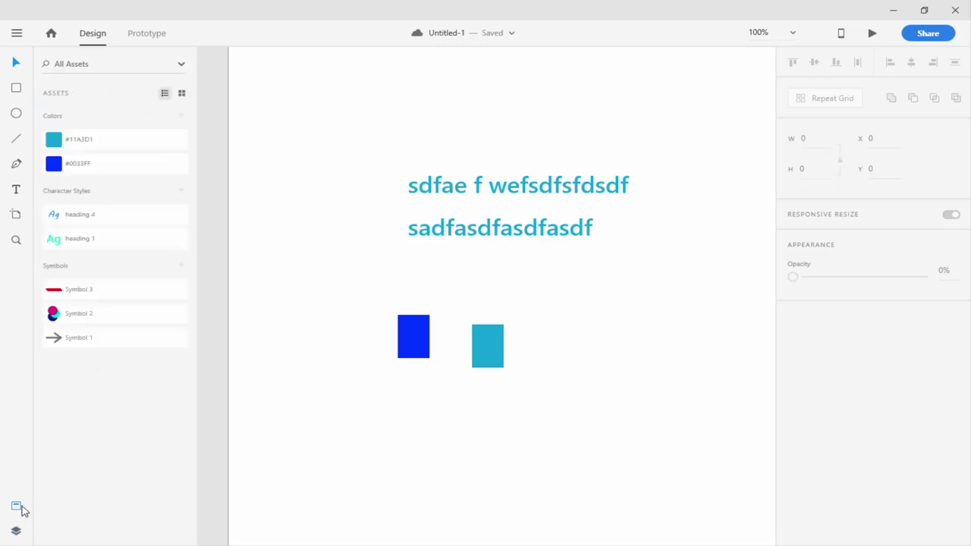